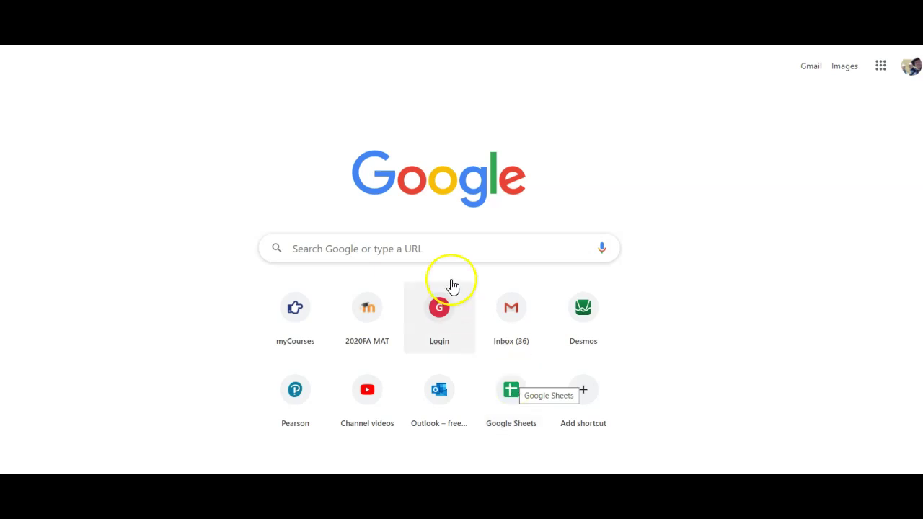
# - Create a blank spreadsheet in Google Sheets and paste the copied male Oscar winner ages into column A
pyautogui.click(435, 254)
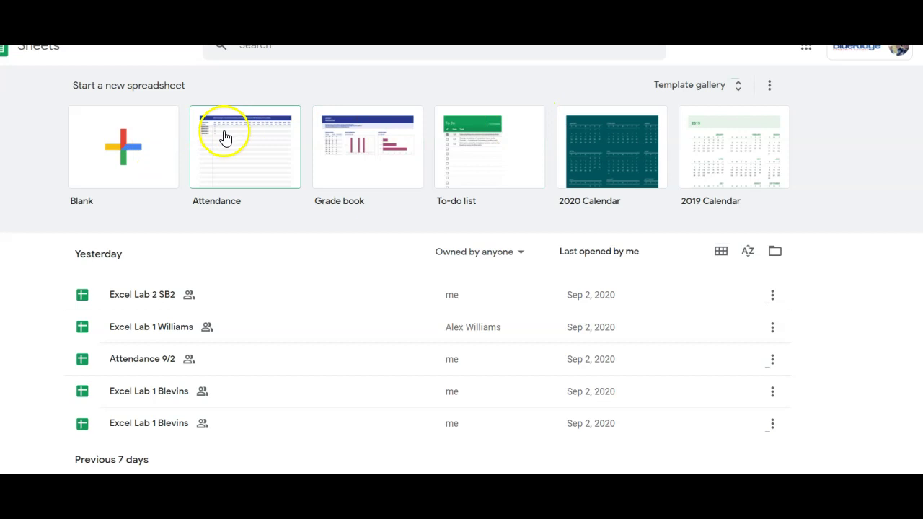
pyautogui.click(105, 134)
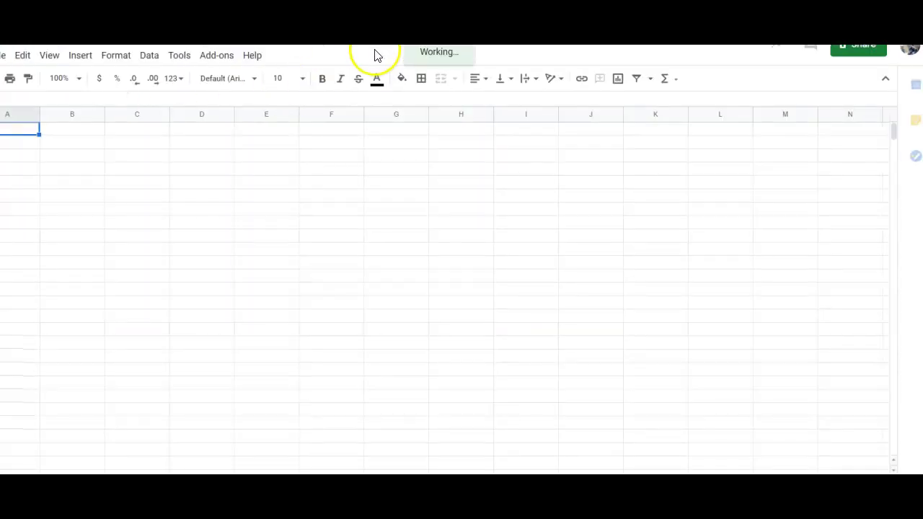
pyautogui.hotkey('ctrl', 'v')
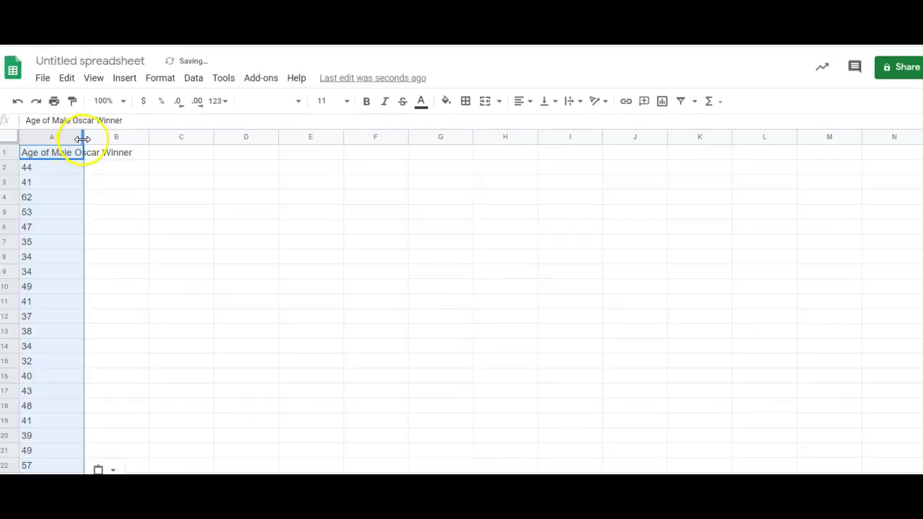
# - Name the spreadsheet "Excel Lab 1" followed by the surname, and widen column A to fit its heading
pyautogui.click(92, 57)
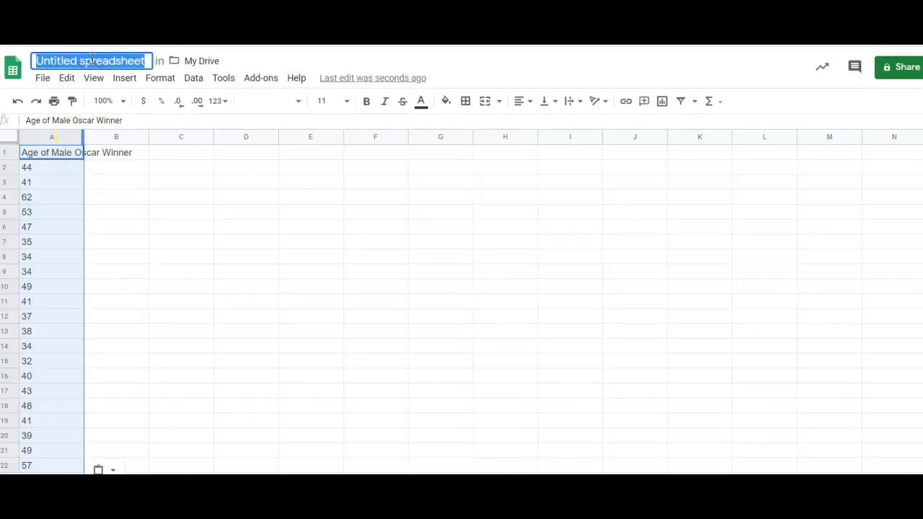
pyautogui.write('Excel L')
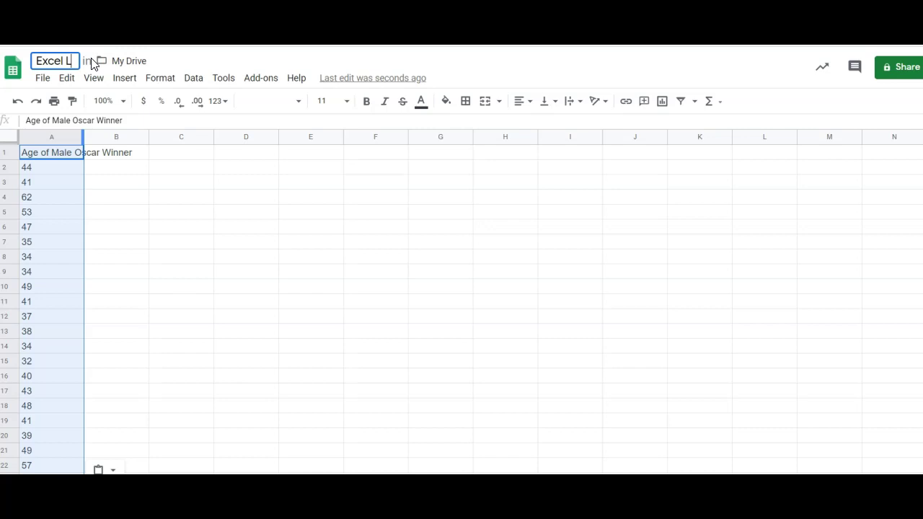
pyautogui.write('ab 1 Blevins')
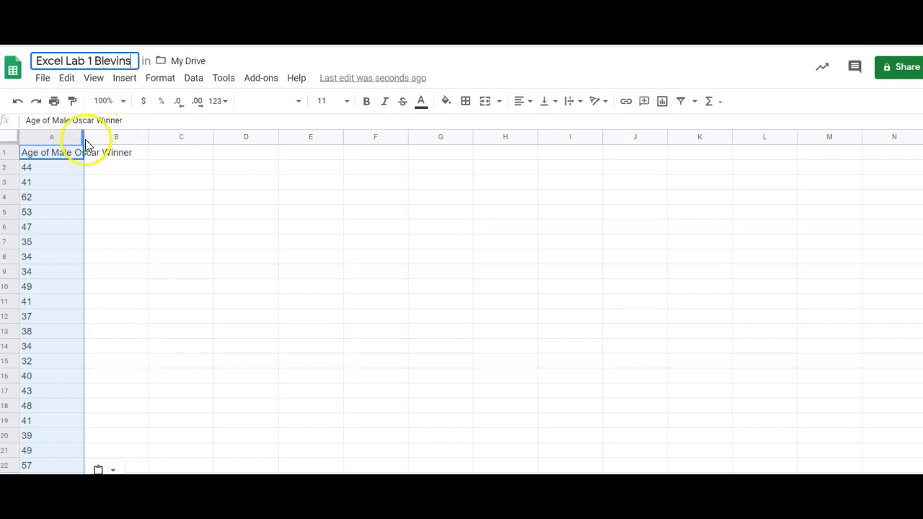
pyautogui.moveTo(84, 137); pyautogui.dragTo(138, 138)
pyautogui.click(101, 182)
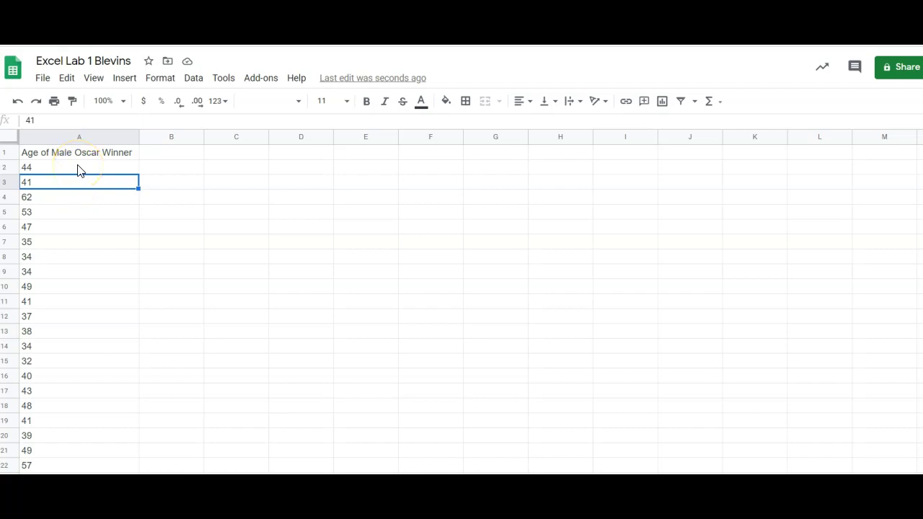
# - Sort the ages from A2 down to A94 in ascending order, leaving out the heading, and return to the first age
pyautogui.click(79, 168)
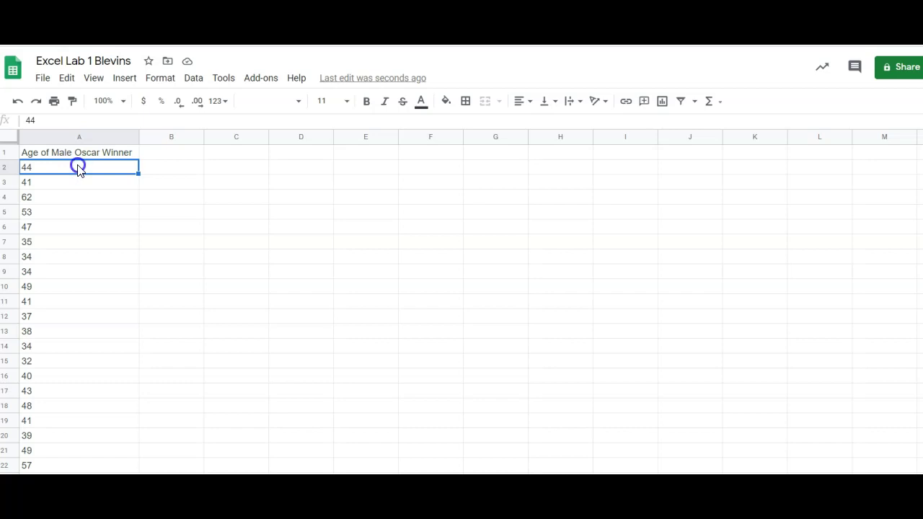
pyautogui.moveTo(80, 167); pyautogui.dragTo(98, 407)
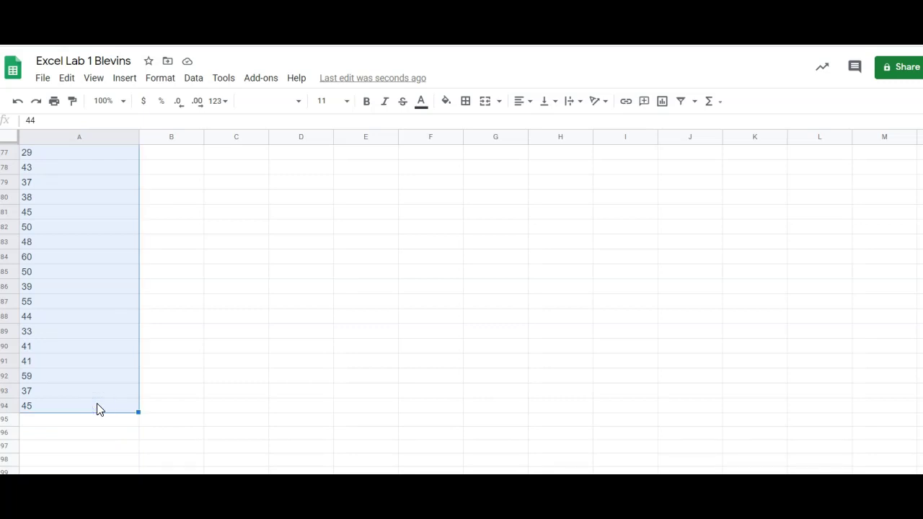
pyautogui.hotkey('ctrl', 'Home')
pyautogui.press('Down')
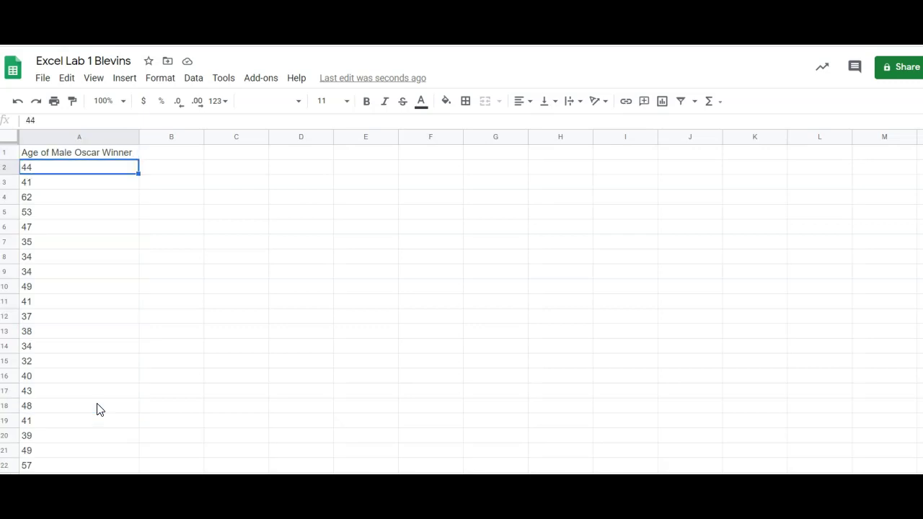
pyautogui.hotkey('ctrl', 'shift', 'Down')
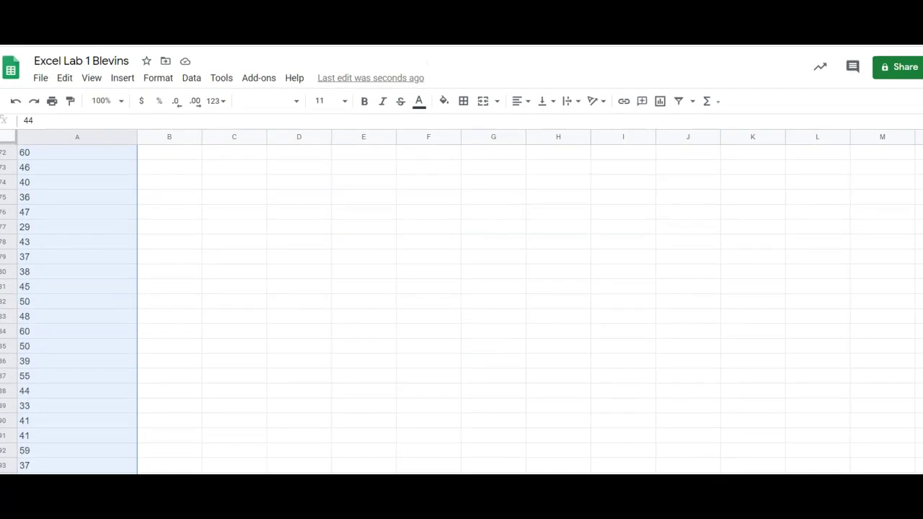
pyautogui.click(191, 81)
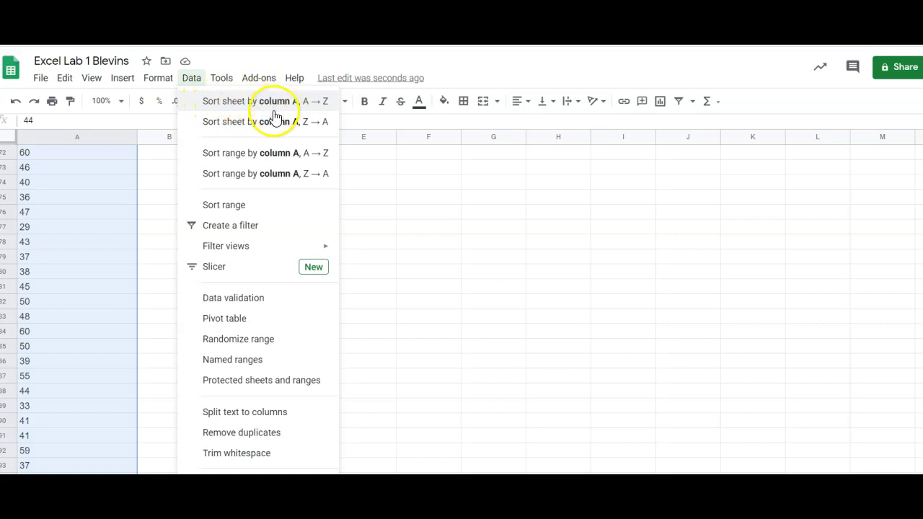
pyautogui.click(263, 159)
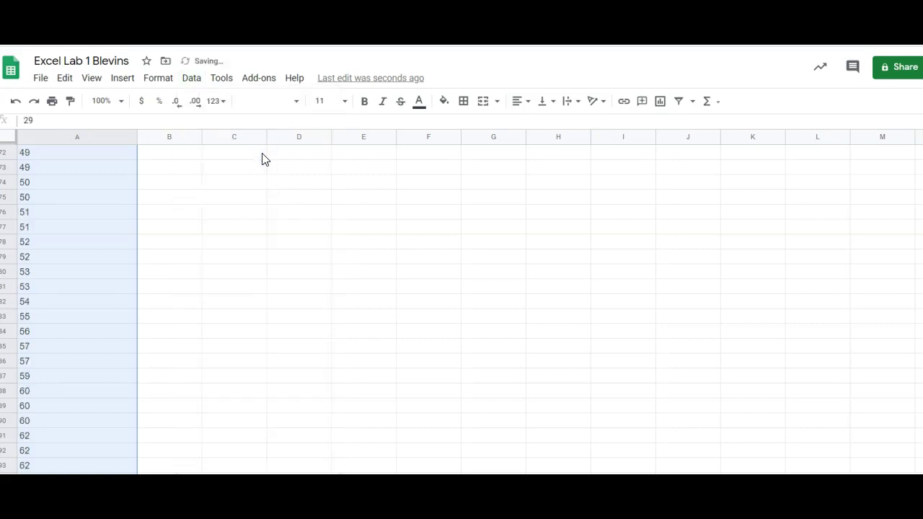
pyautogui.click(118, 259)
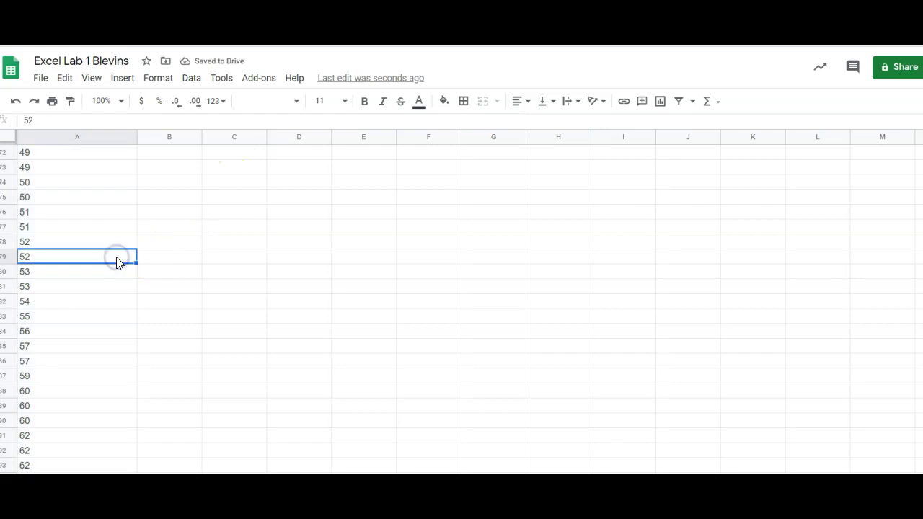
pyautogui.hotkey('ctrl', 'shift', 'Up')
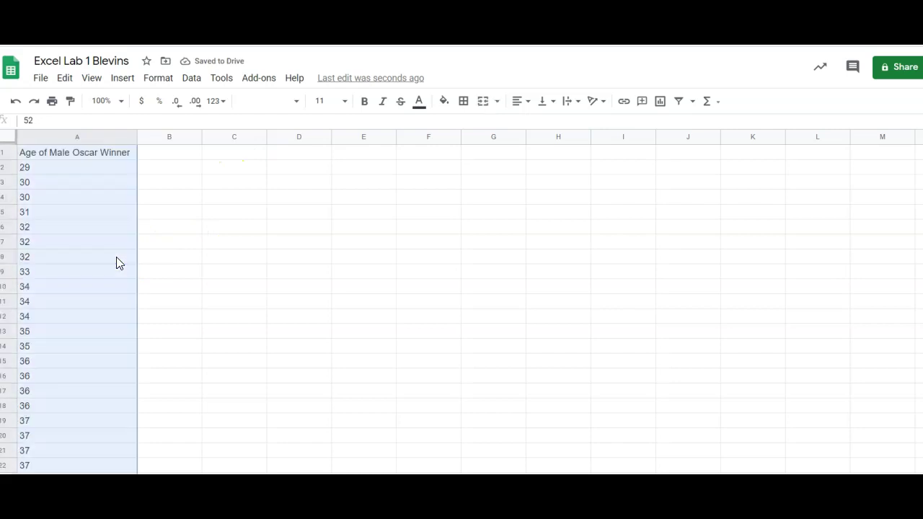
pyautogui.click(117, 159)
pyautogui.click(109, 172)
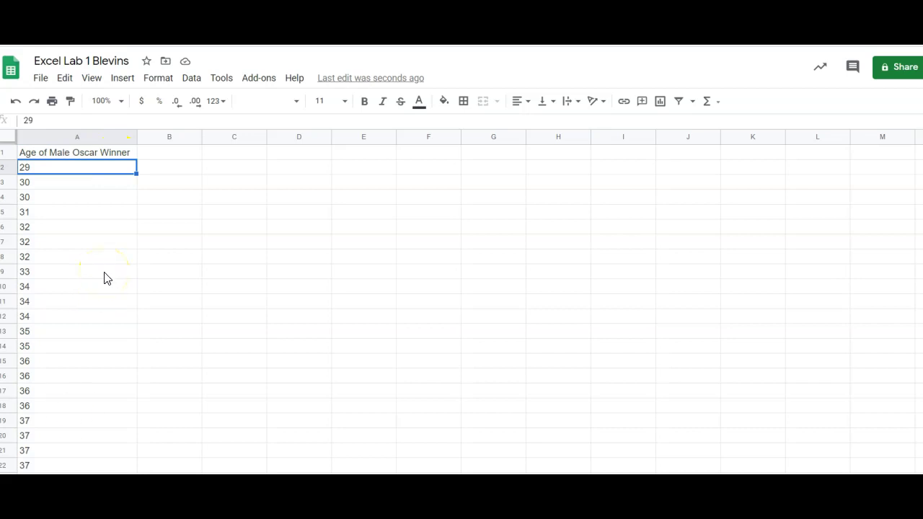
# - Enter the labels Min, Max and Number of Classes in B1 to B3 and fit column B to their width
pyautogui.click(171, 153)
pyautogui.write('Min')
pyautogui.press('Return')
pyautogui.write('M')
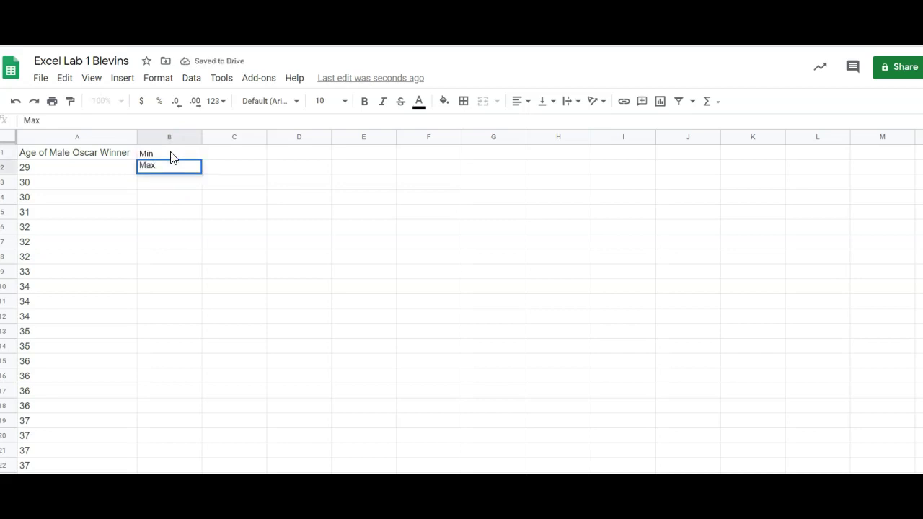
pyautogui.press('Return')
pyautogui.write('C')
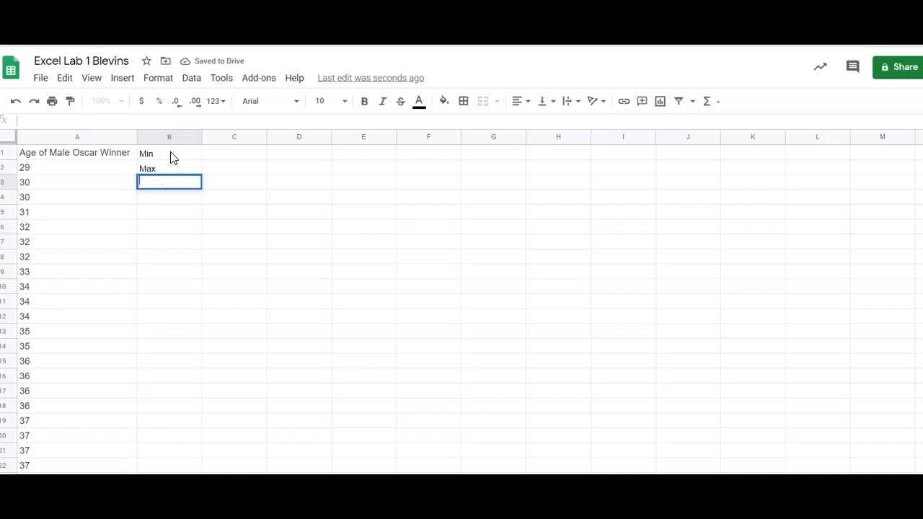
pyautogui.write('umb')
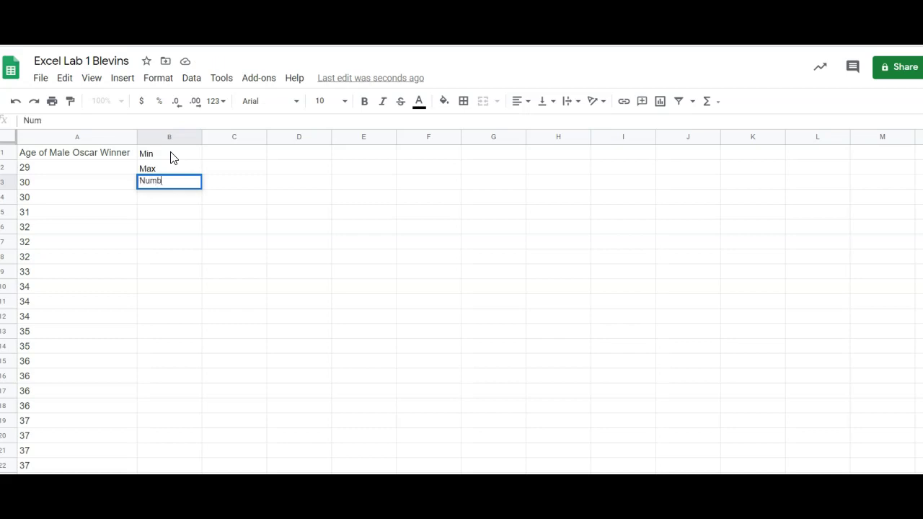
pyautogui.write('er of Classes')
pyautogui.click(208, 217)
pyautogui.doubleClick(201, 137)
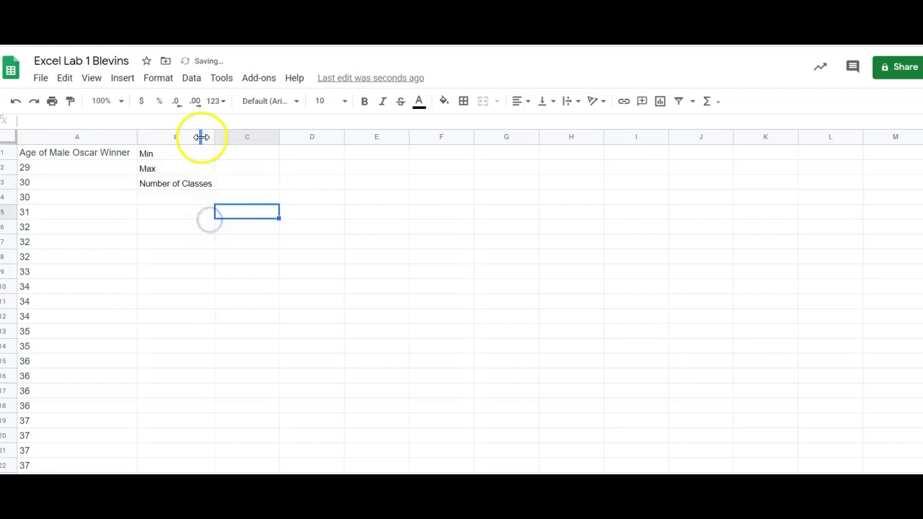
# - Enter the label Class Width in B4, below Number of Classes
pyautogui.click(179, 202)
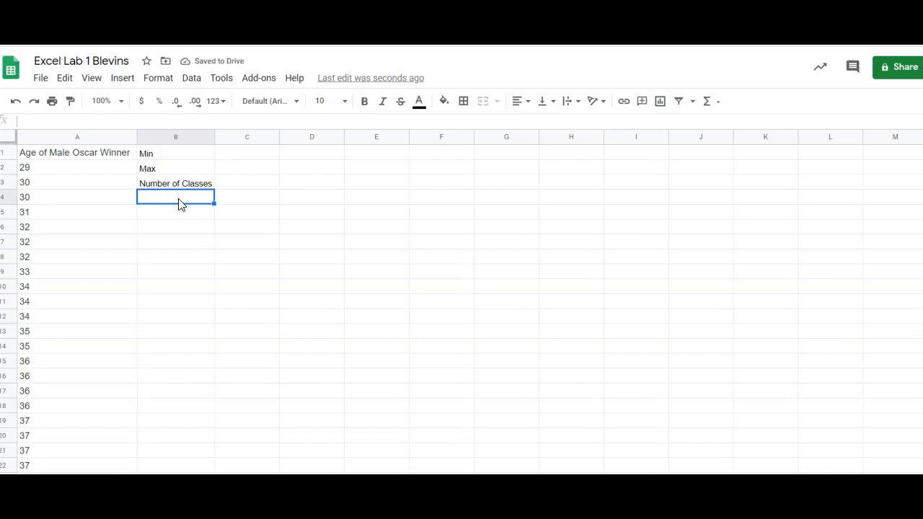
pyautogui.write('Class Width')
pyautogui.press('Return')
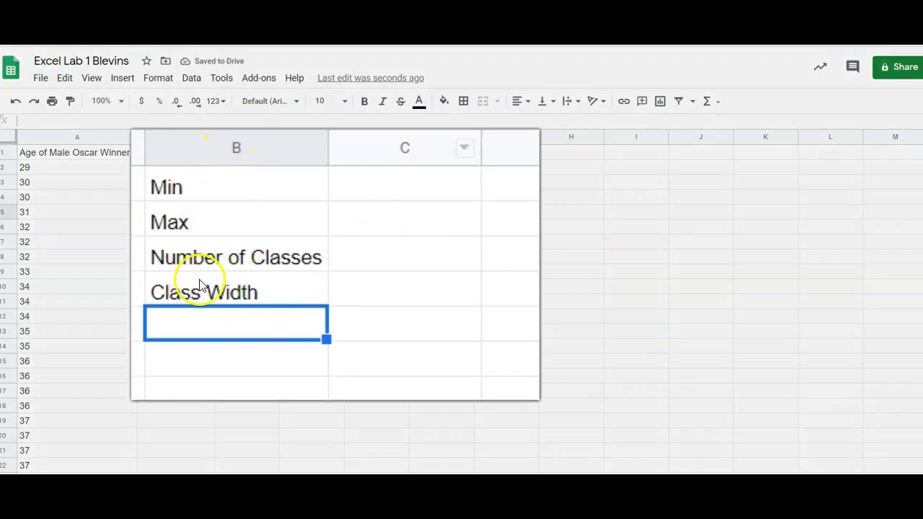
pyautogui.moveTo(408, 175); pyautogui.dragTo(408, 299)
pyautogui.click(386, 388)
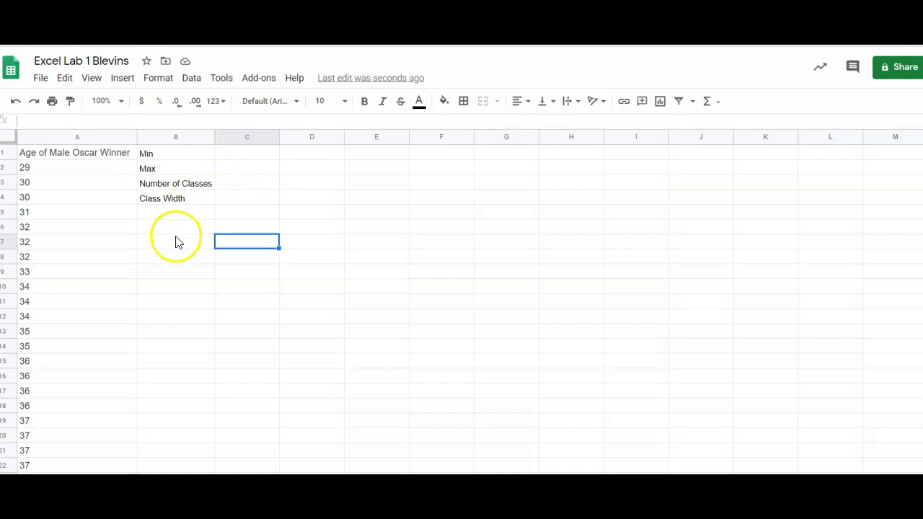
# - Enter the table heading Lower Class Boundary in B6 and fit column B to its width
pyautogui.click(168, 229)
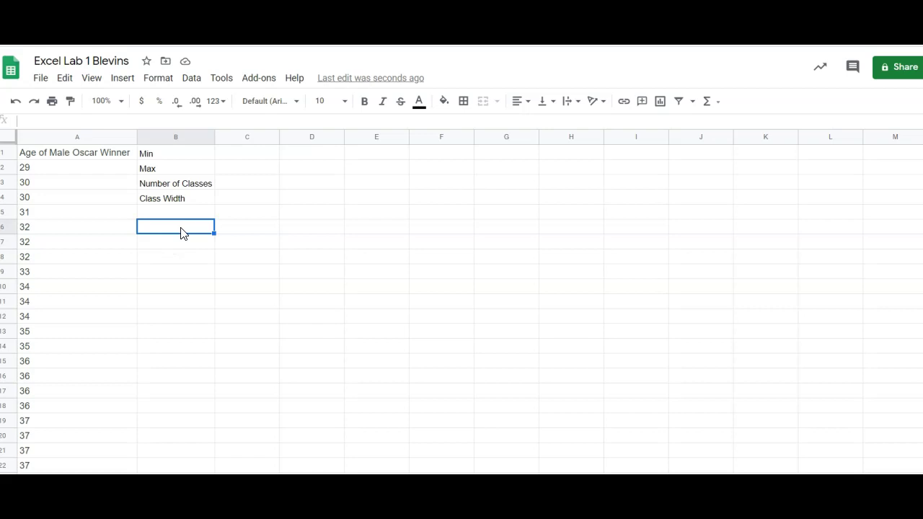
pyautogui.click(182, 235)
pyautogui.write('Lower C')
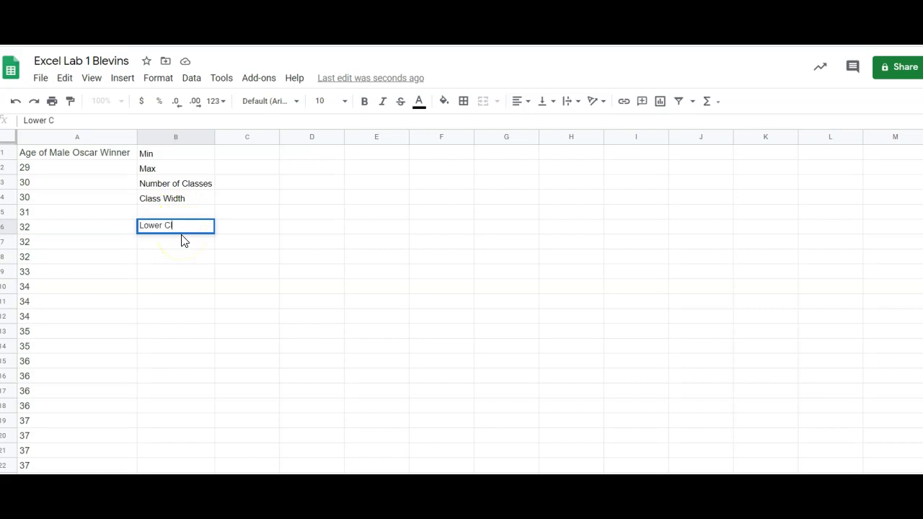
pyautogui.write('lass Boundary')
pyautogui.press('Tab')
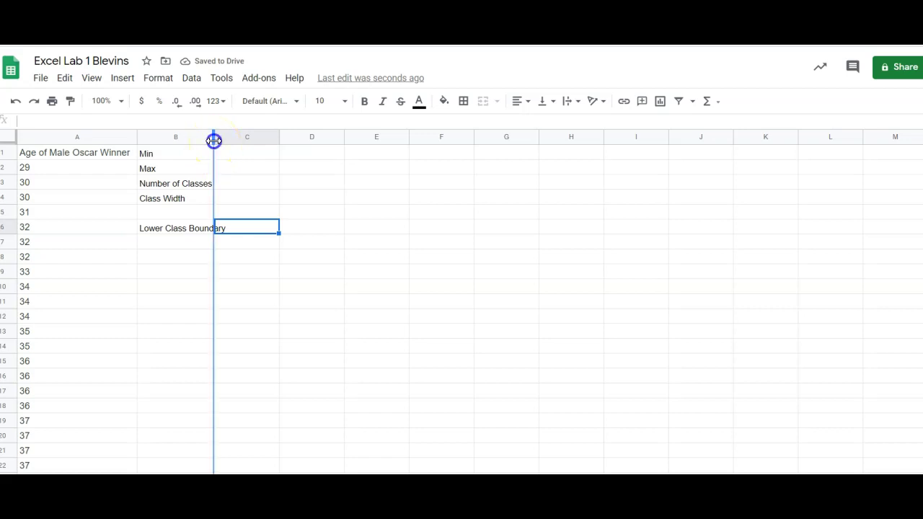
pyautogui.doubleClick(214, 140)
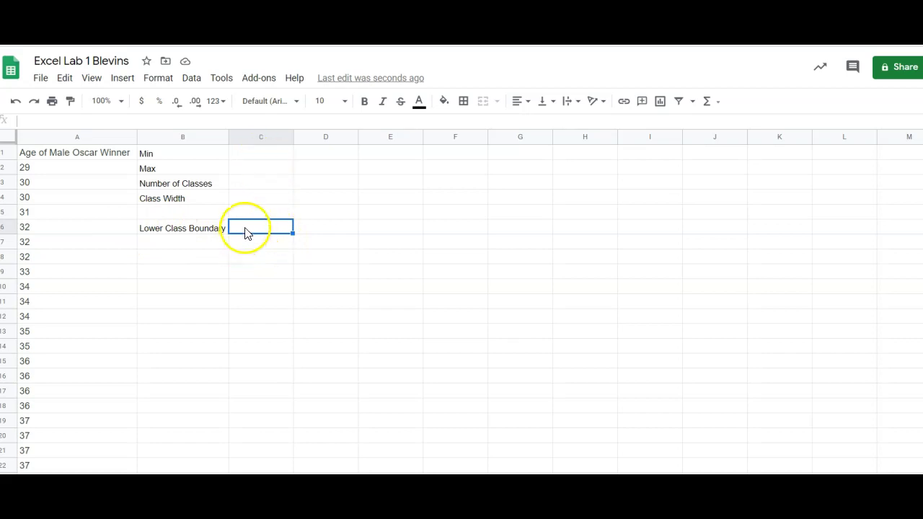
# - Add the headings Lower Class Limit in C6 and Upper Class Limit in D6, widening column D to fit
pyautogui.write('Lower Class Limit')
pyautogui.press('Return')
pyautogui.click(326, 228)
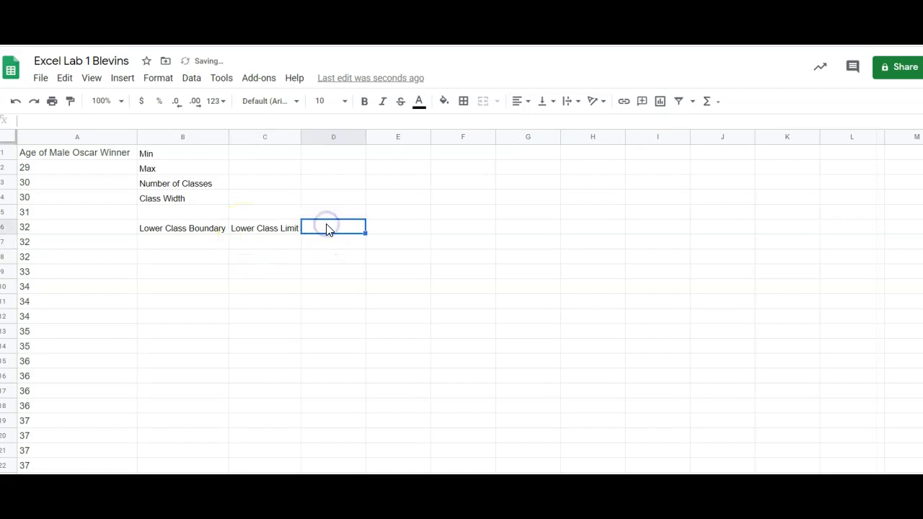
pyautogui.write('Upper Class Limit')
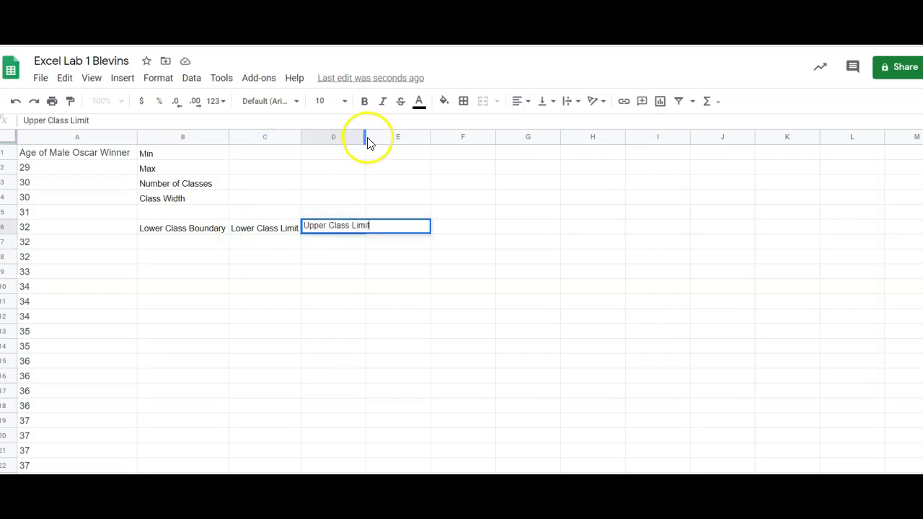
pyautogui.click(362, 137)
pyautogui.moveTo(366, 137); pyautogui.dragTo(373, 137)
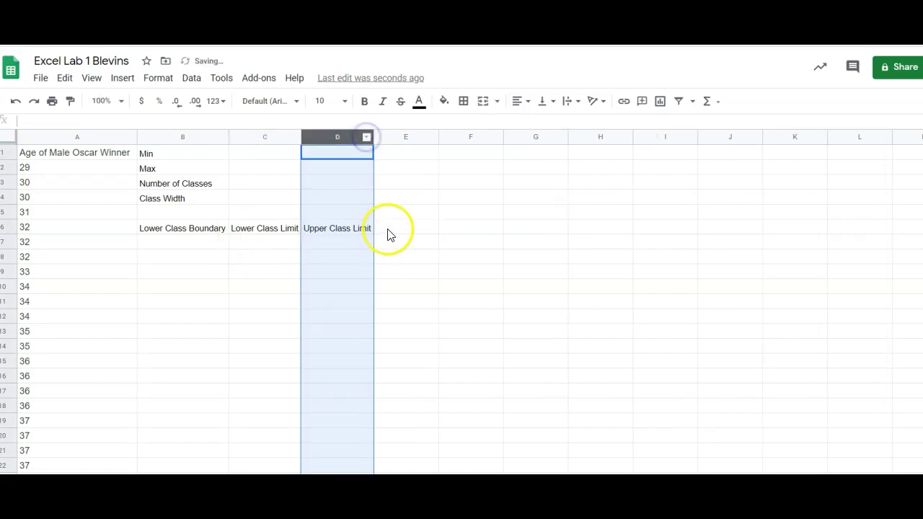
# - Add the heading Upper Class Boundary in E6 and widen column E to fit it
pyautogui.click(392, 228)
pyautogui.write('Upper Class Boundary')
pyautogui.press('Return')
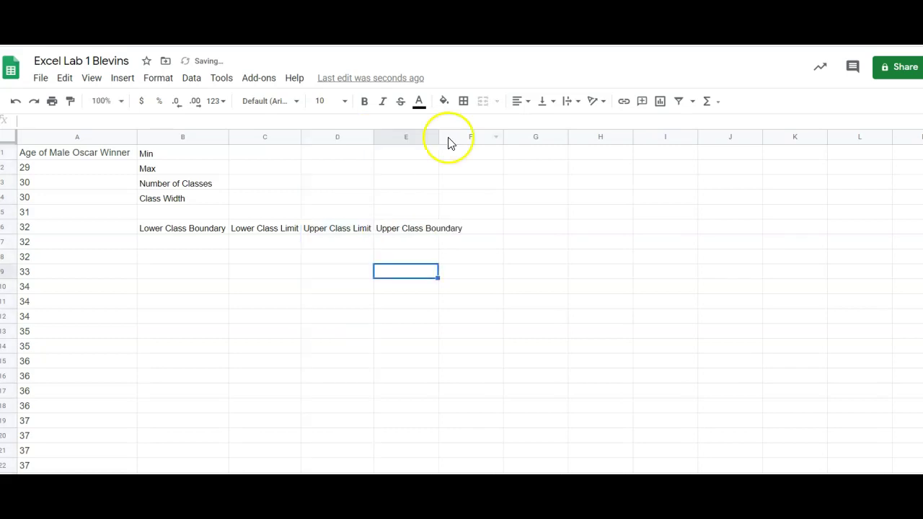
pyautogui.moveTo(437, 137); pyautogui.dragTo(465, 137)
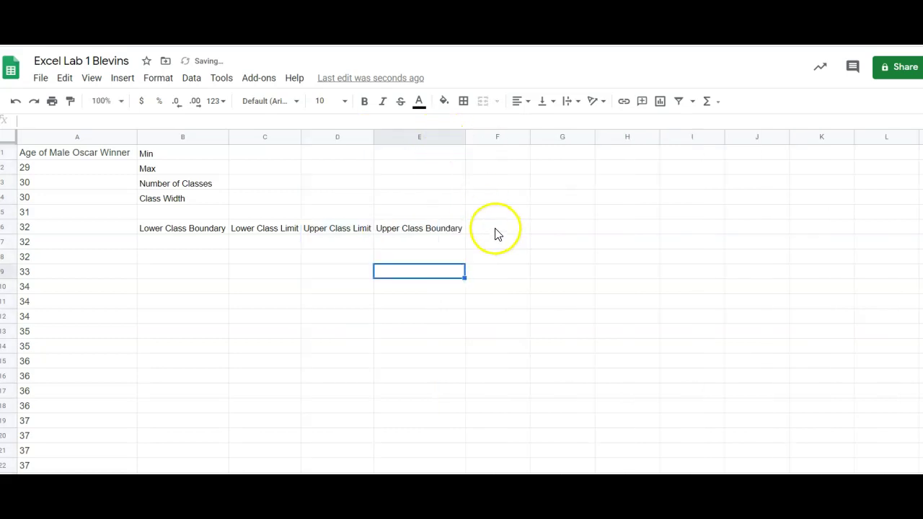
# - Complete the heading row with Frequency in F6 and Relative Frequency in G6
pyautogui.click(497, 229)
pyautogui.write('Freq')
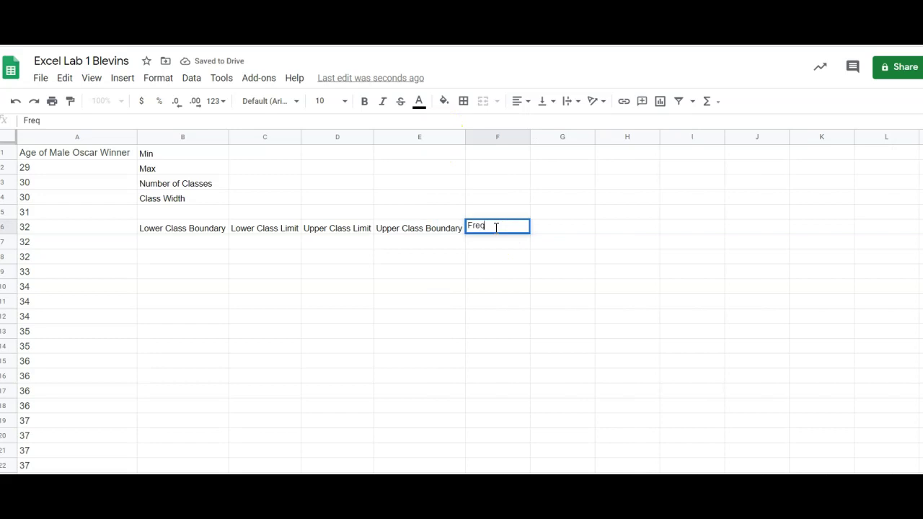
pyautogui.write('uency')
pyautogui.press('Tab')
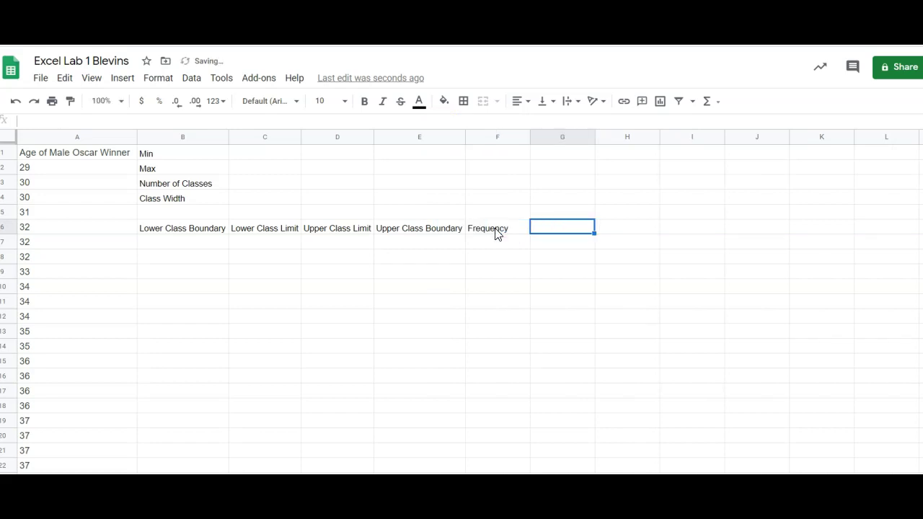
pyautogui.write('Relative Frequency')
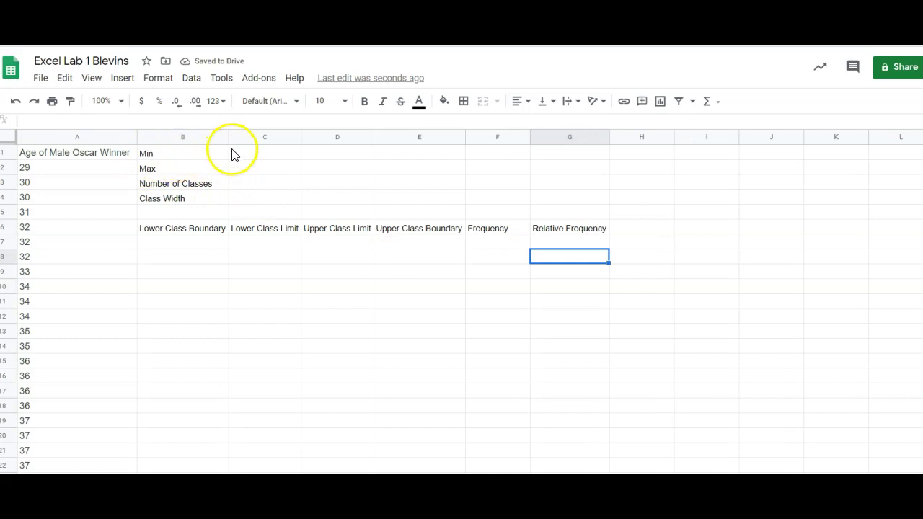
# - Enter a MIN formula over all of column A in C1, beside the Min label
pyautogui.click(238, 153)
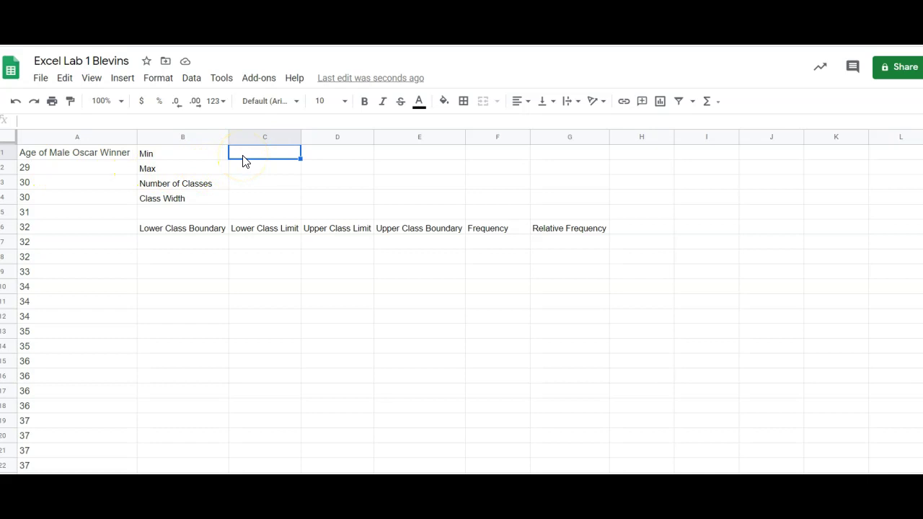
pyautogui.write('=min')
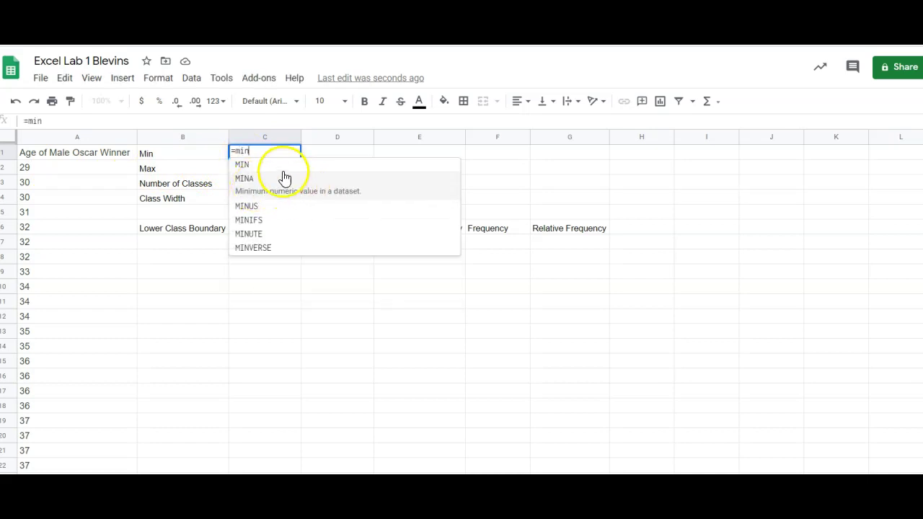
pyautogui.click(246, 163)
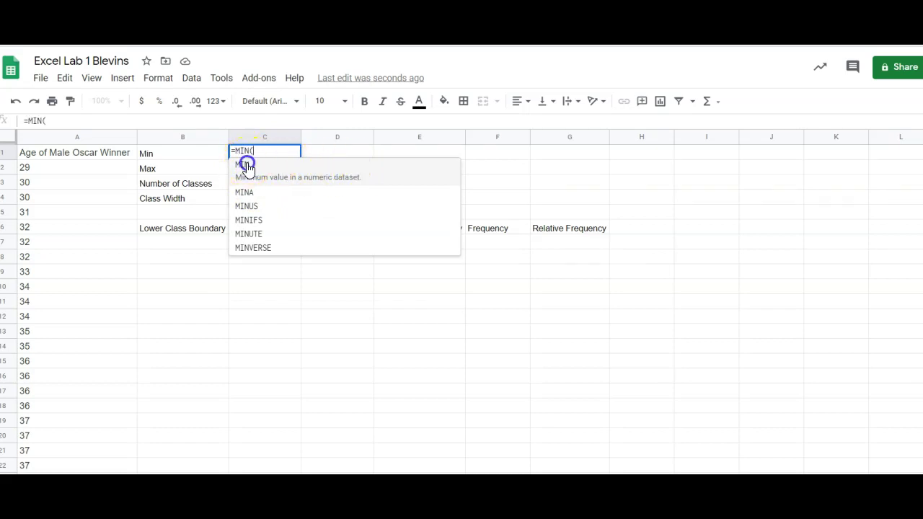
pyautogui.click(103, 137)
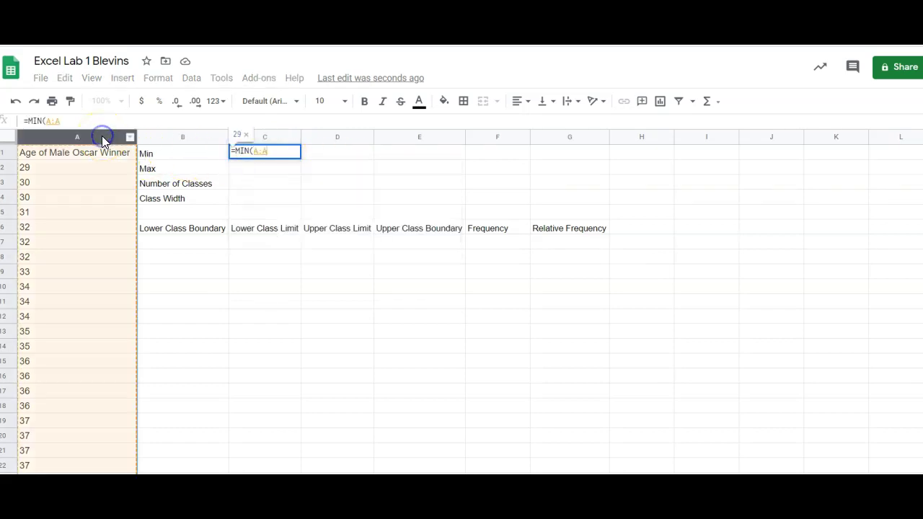
pyautogui.press('Return')
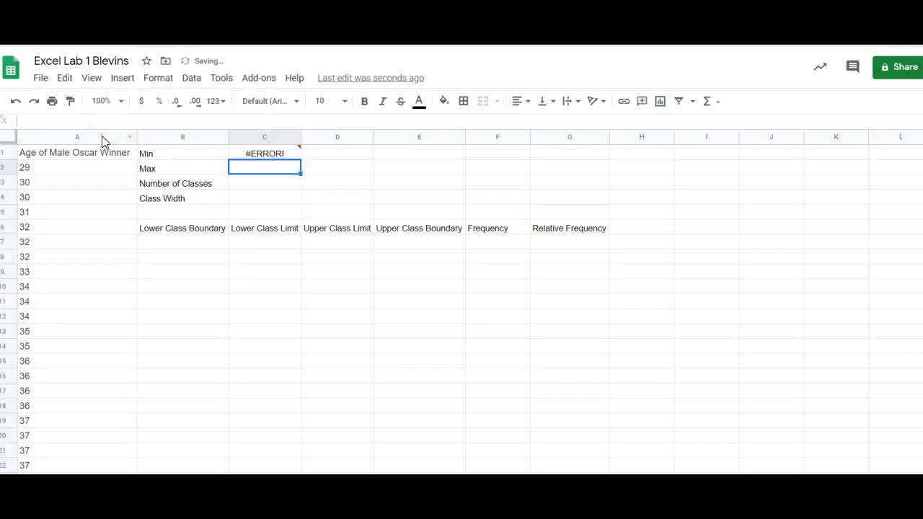
# - Remove the stray backslash from the MIN formula in C1
pyautogui.click(266, 156)
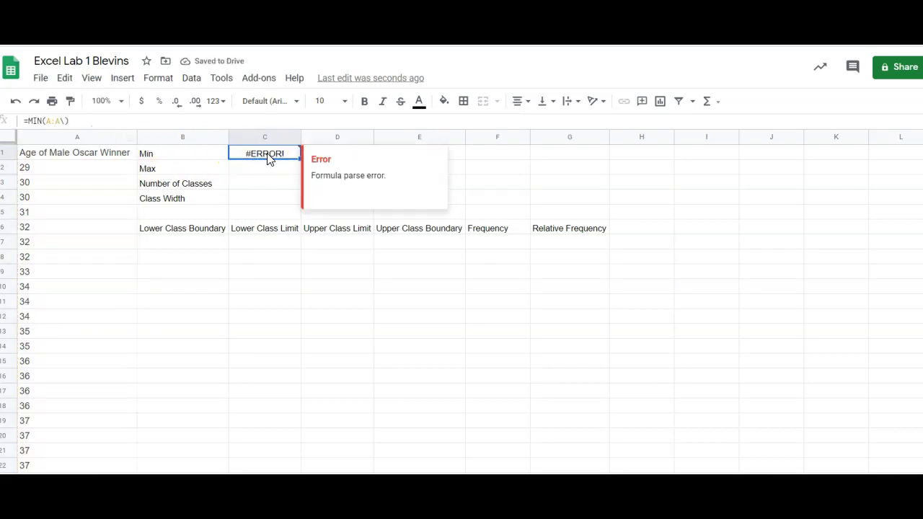
pyautogui.click(65, 120)
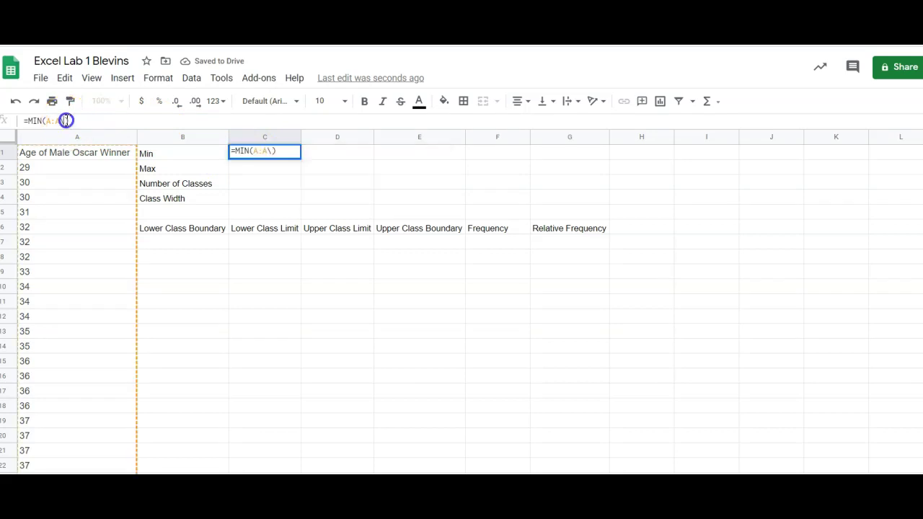
pyautogui.press('Return')
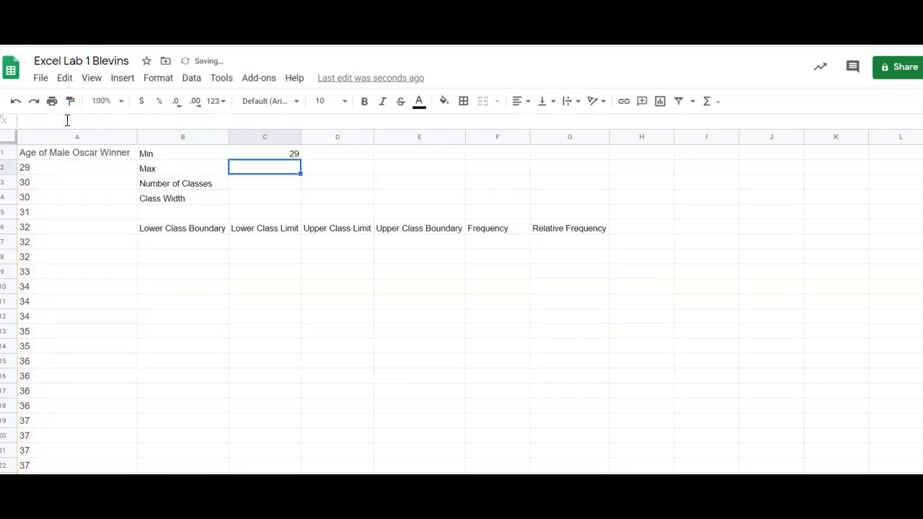
# - Clear C1 and re-enter the minimum formula there, covering the whole of column A
pyautogui.click(252, 155)
pyautogui.press('Delete')
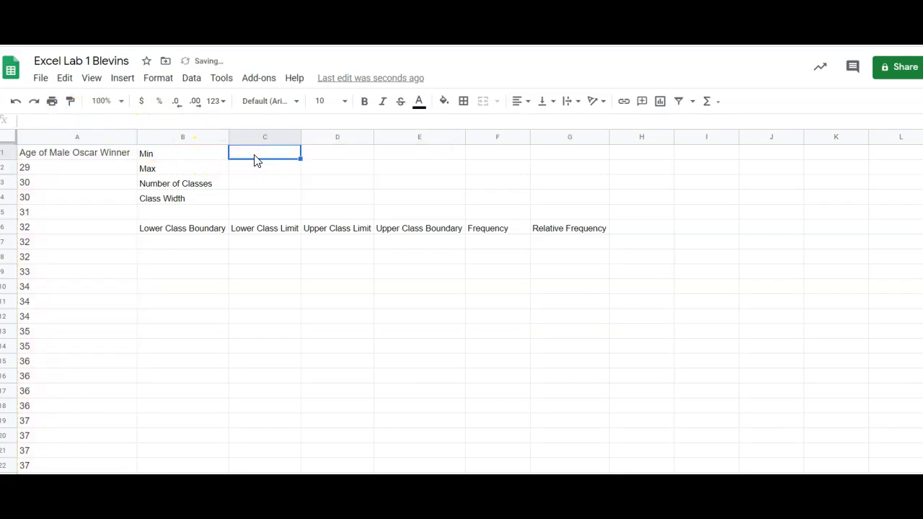
pyautogui.write('=min')
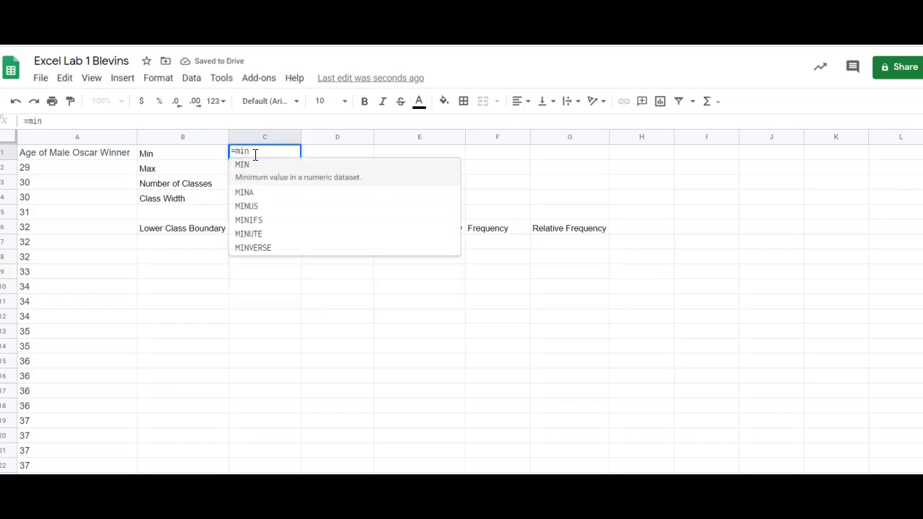
pyautogui.write('(')
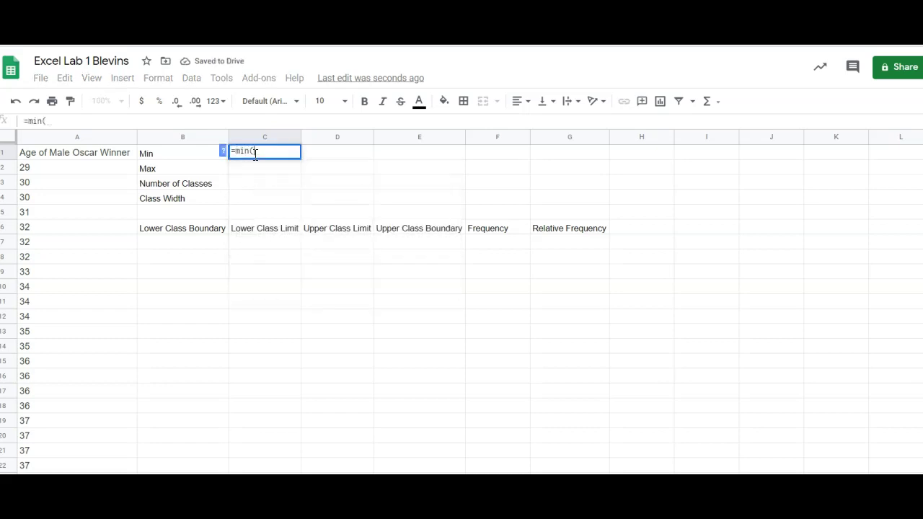
pyautogui.click(96, 137)
pyautogui.press('Return')
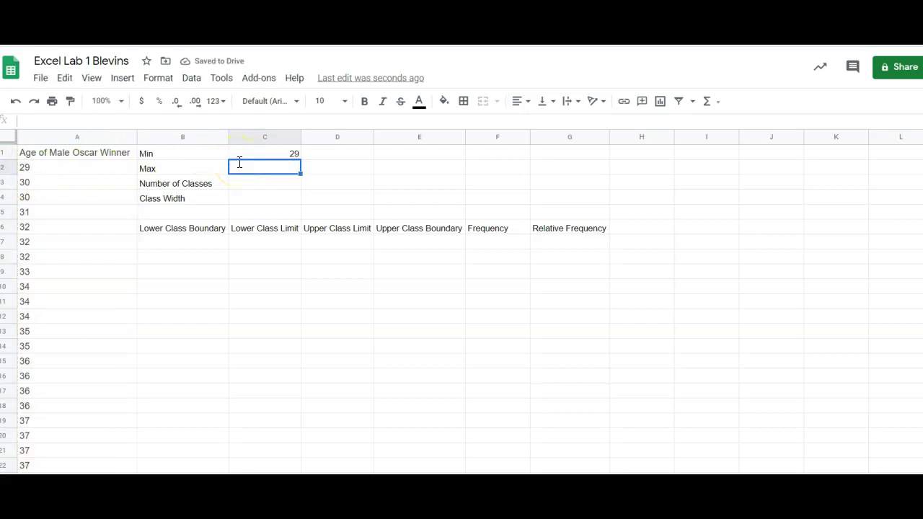
# - Calculate the maximum of column A in C2 with a MAX formula over the whole column
pyautogui.write('=max')
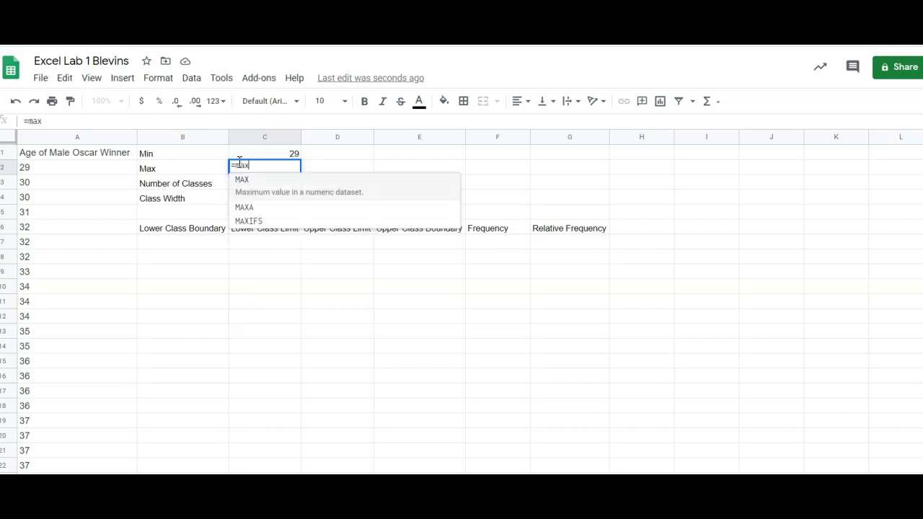
pyautogui.write('(')
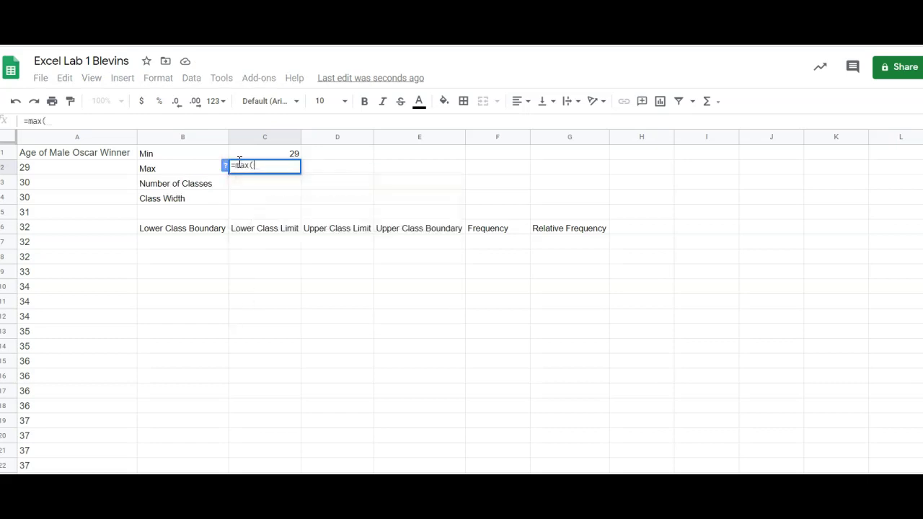
pyautogui.click(92, 139)
pyautogui.press('Return')
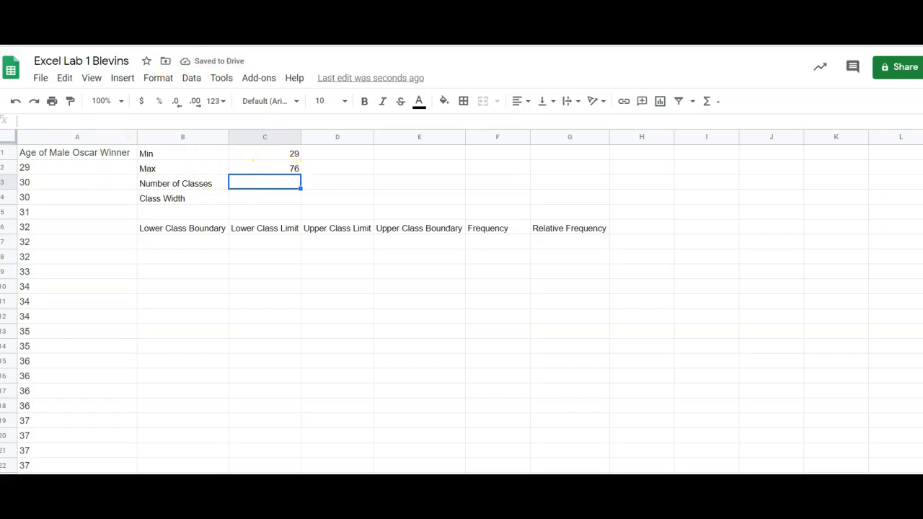
# - Switch to the Moodle lab page to check the required number of classes, and enter 7 in C3 of the spreadsheet
pyautogui.click(72, 32)
pyautogui.click(403, 268)
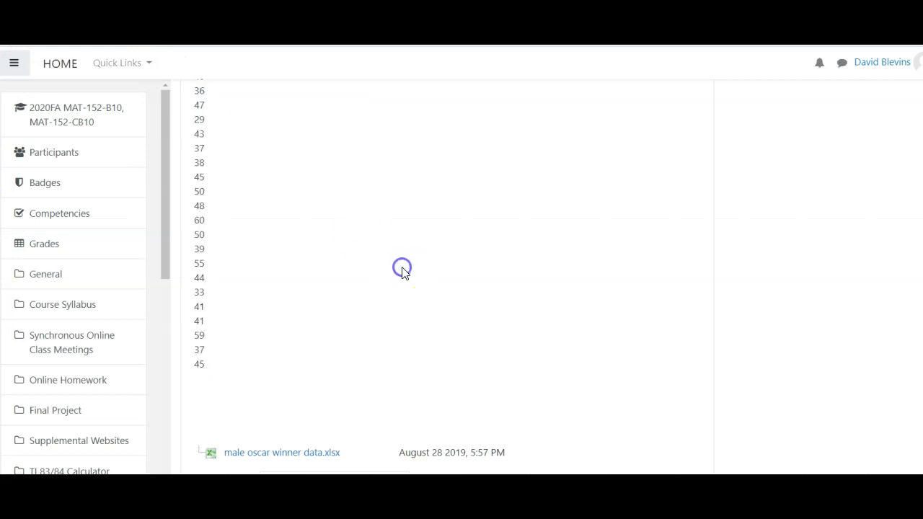
pyautogui.scroll(1, 404, 273)
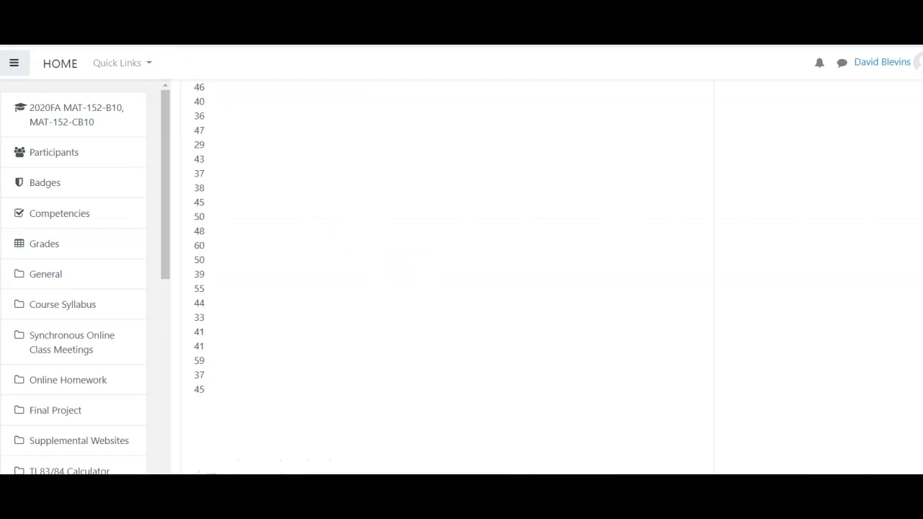
pyautogui.scroll(10, 447, 274)
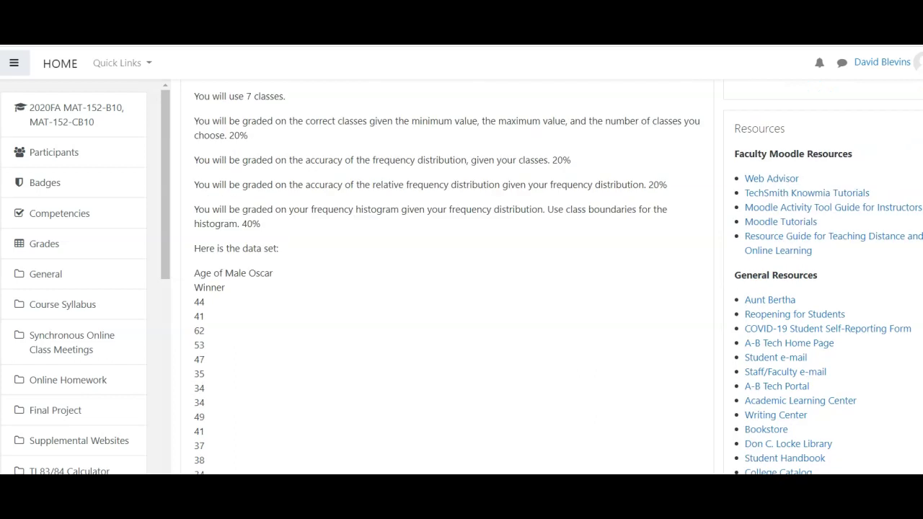
pyautogui.scroll(1, 593, 156)
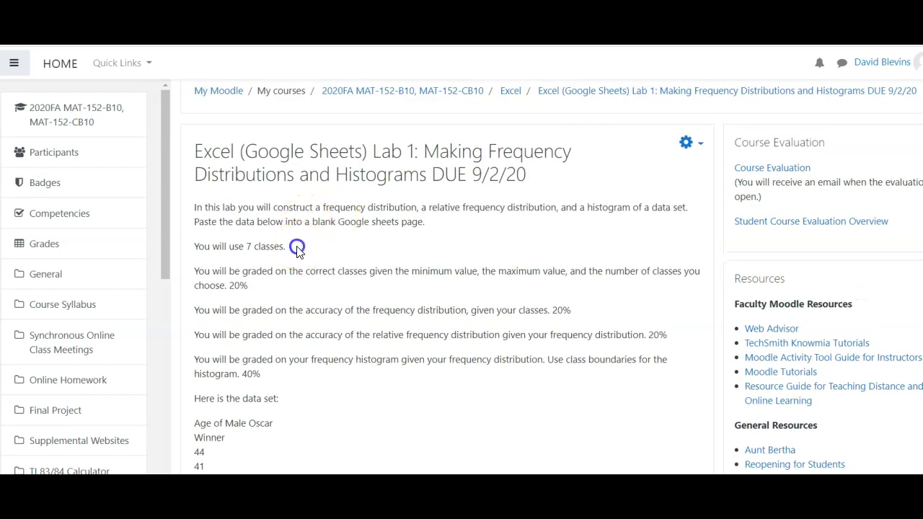
pyautogui.moveTo(299, 247); pyautogui.dragTo(204, 243)
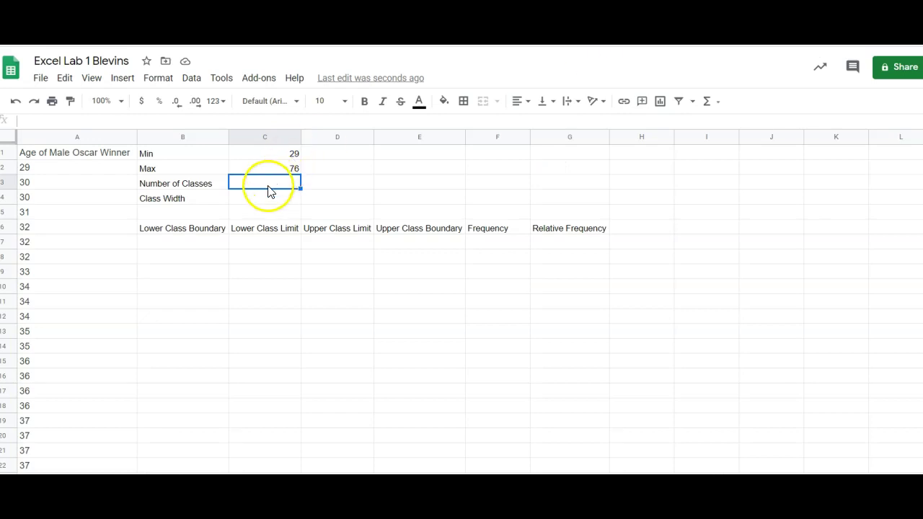
pyautogui.click(267, 186)
pyautogui.write('7')
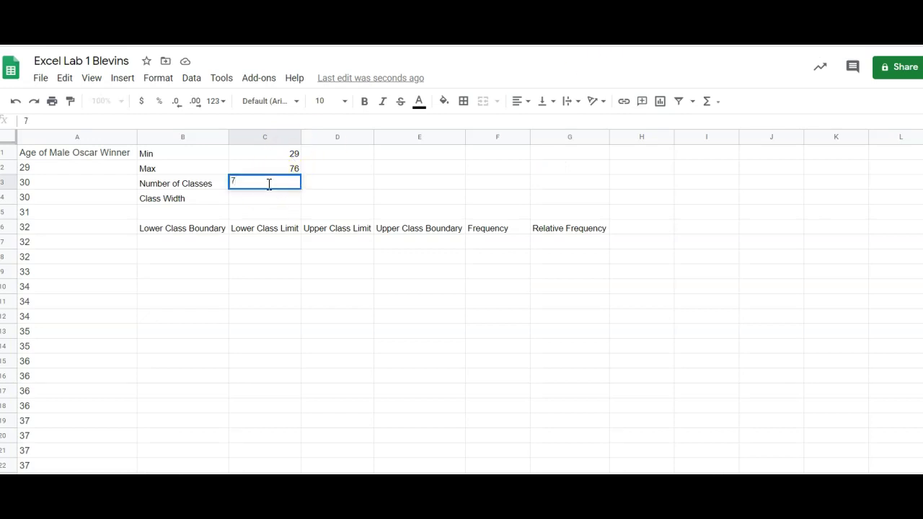
# - Calculate the class width in C4 with the formula =ROUNDUP((C2-C1)/C3,0)
pyautogui.click(259, 199)
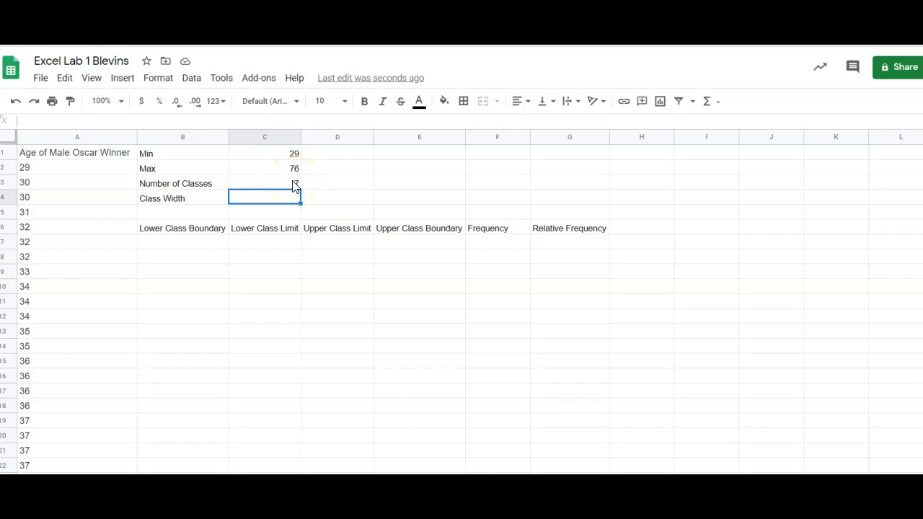
pyautogui.write('=')
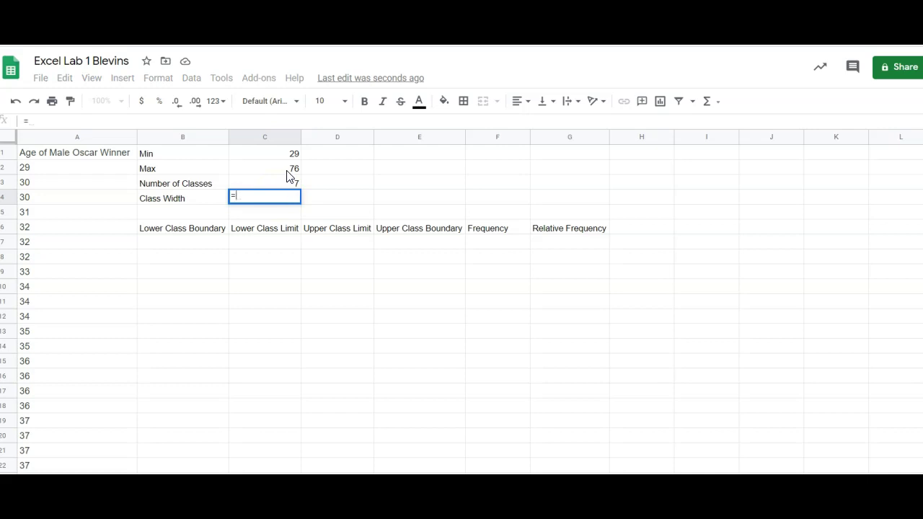
pyautogui.write('roun')
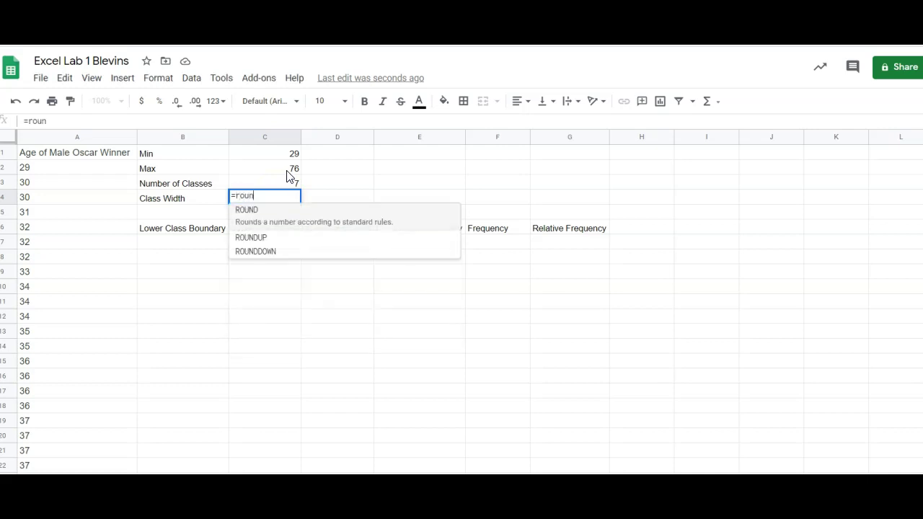
pyautogui.click(266, 233)
pyautogui.write('((')
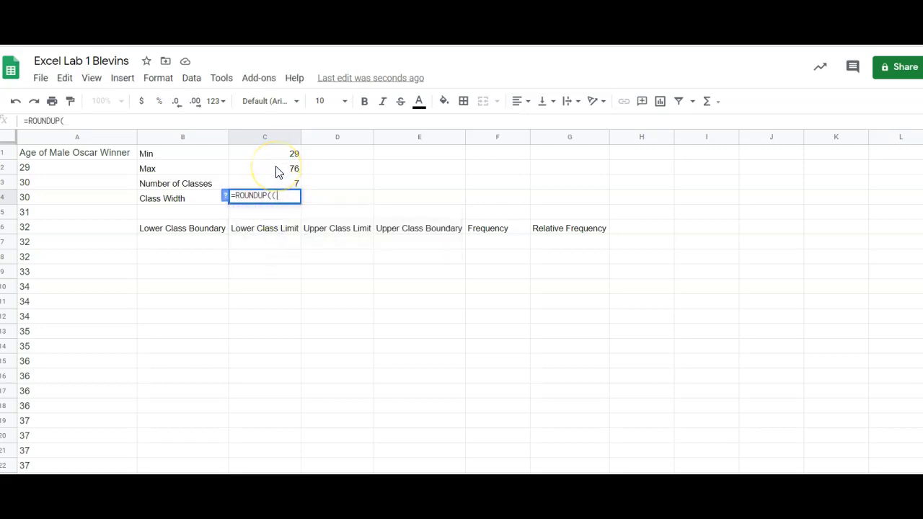
pyautogui.click(276, 169)
pyautogui.write('-')
pyautogui.click(278, 155)
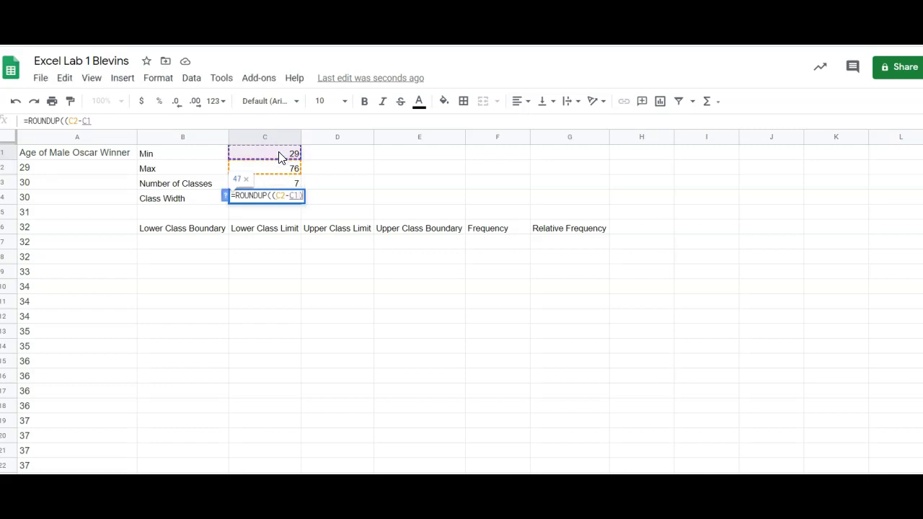
pyautogui.write(')/')
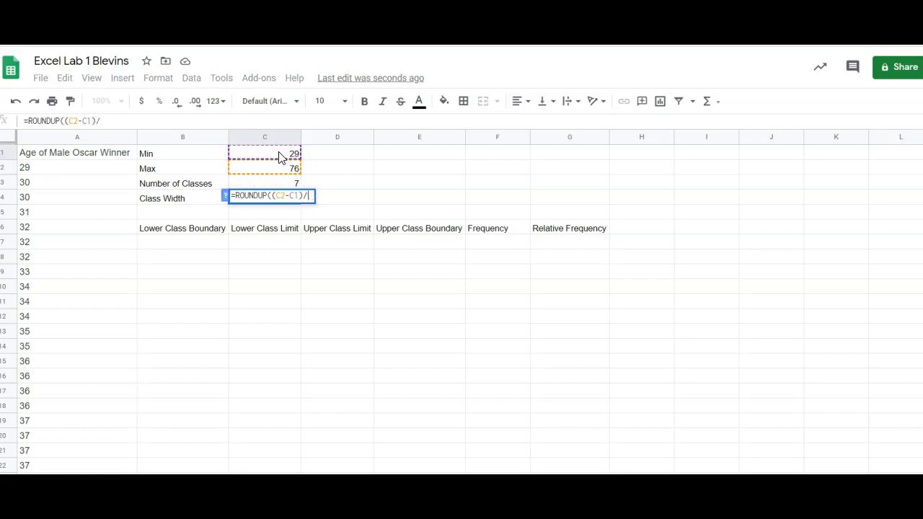
pyautogui.click(275, 184)
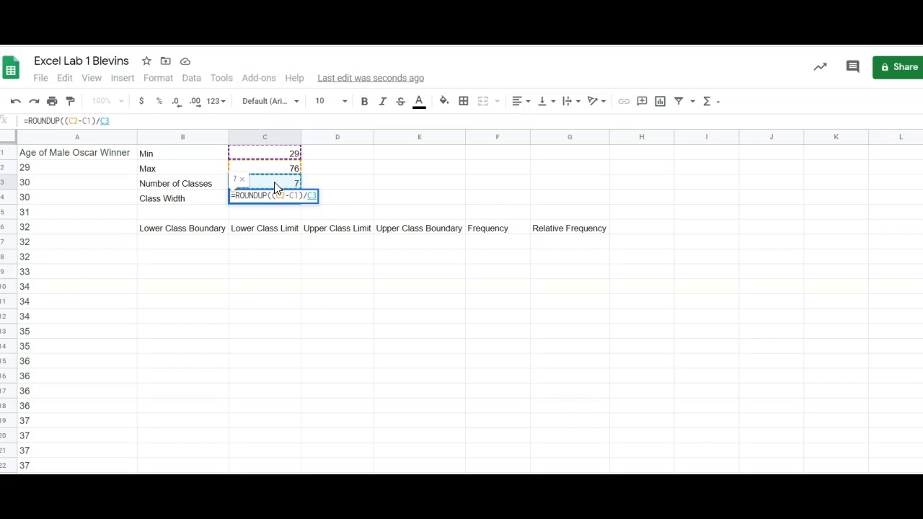
pyautogui.write(',')
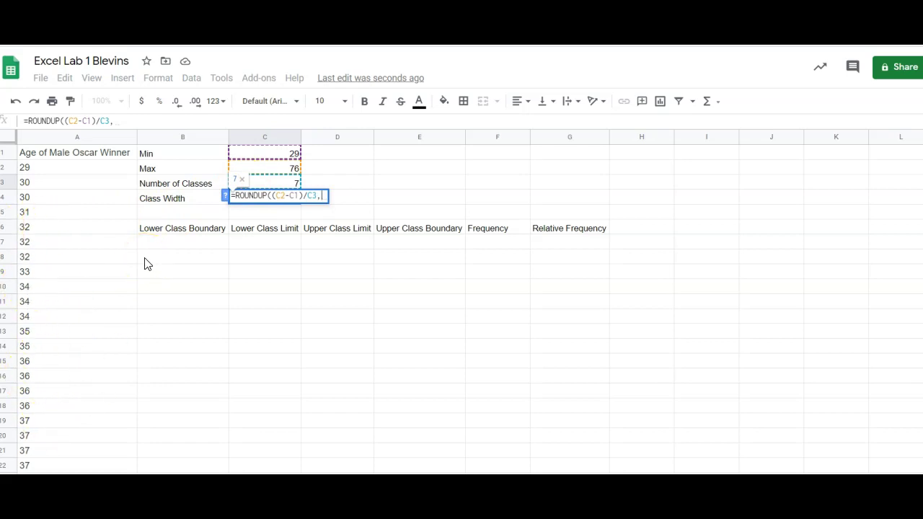
pyautogui.write('0')
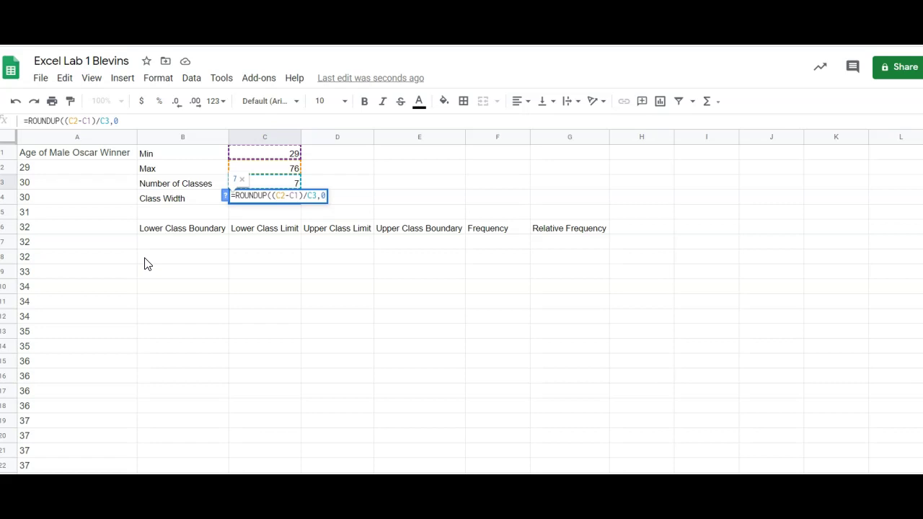
pyautogui.write(')')
pyautogui.press('Return')
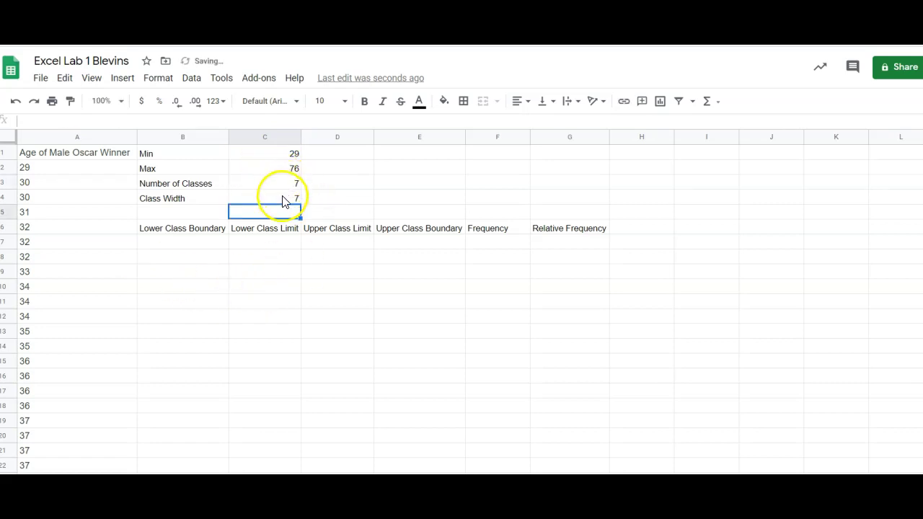
# - Work out the unrounded class width in E3 with the formula =(76-29)/7, and clear the cell after checking it
pyautogui.click(406, 182)
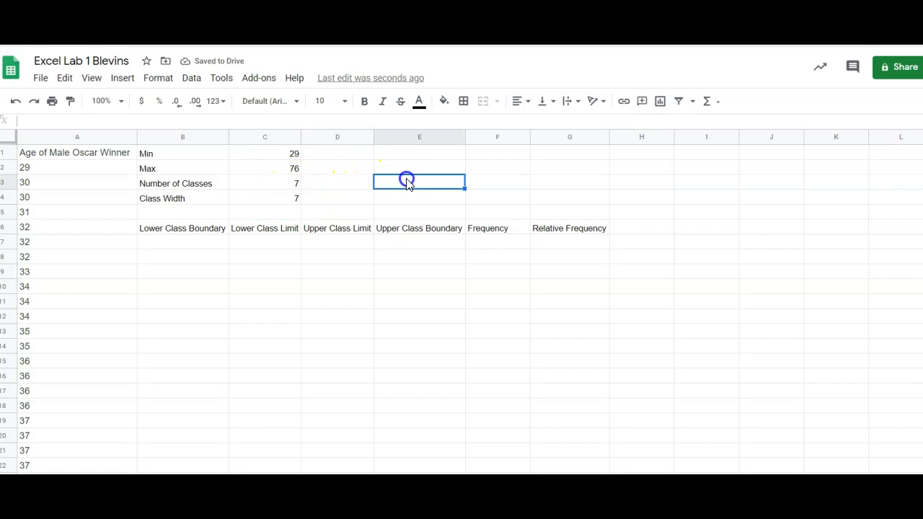
pyautogui.write('=(')
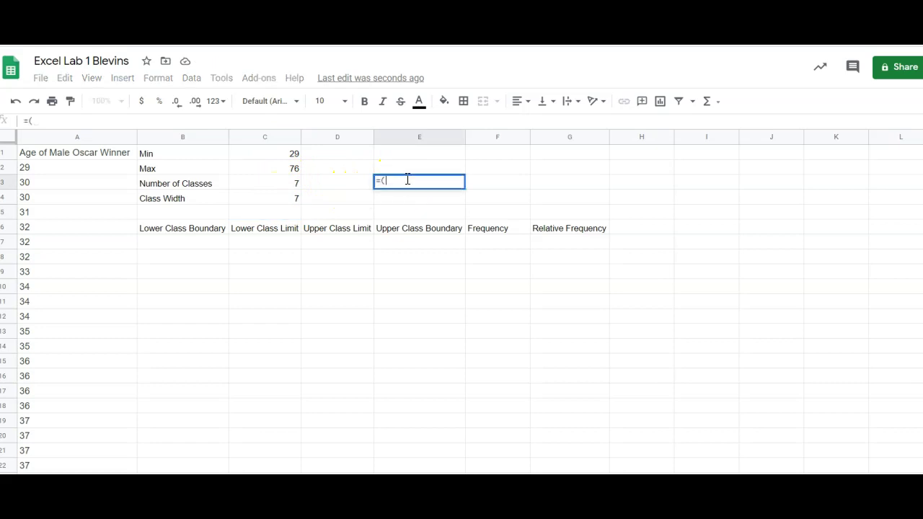
pyautogui.click(299, 174)
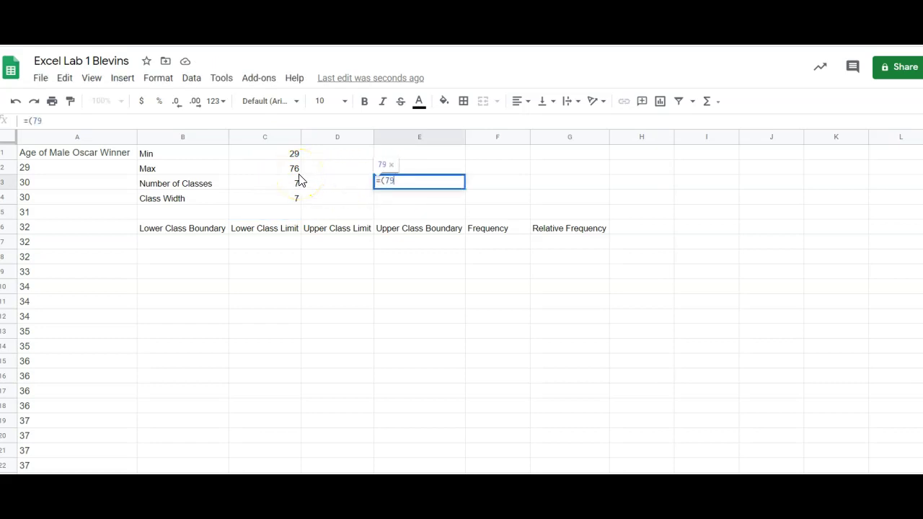
pyautogui.write('-29)/')
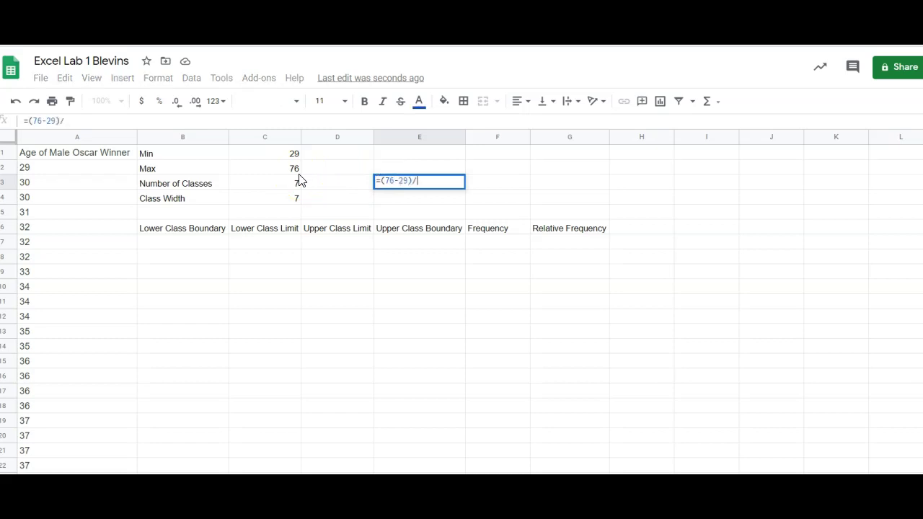
pyautogui.write('7')
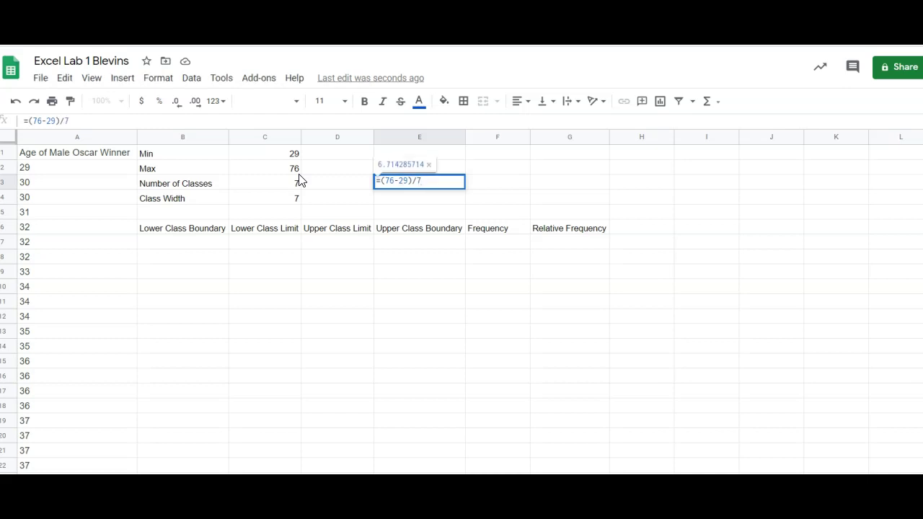
pyautogui.press('Return')
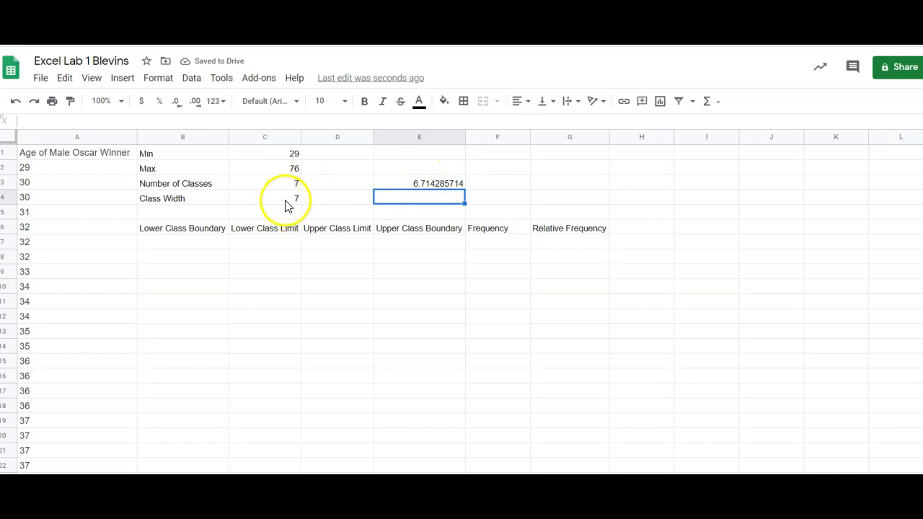
pyautogui.click(407, 185)
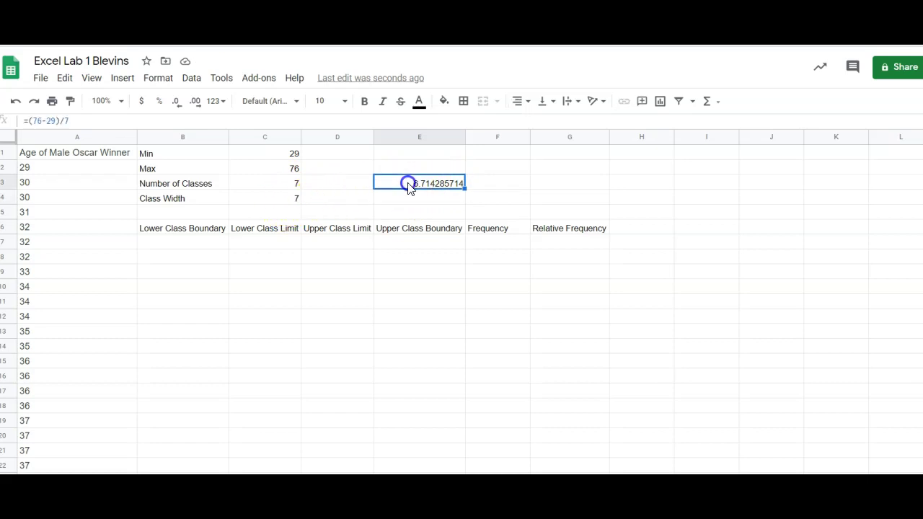
pyautogui.press('Delete')
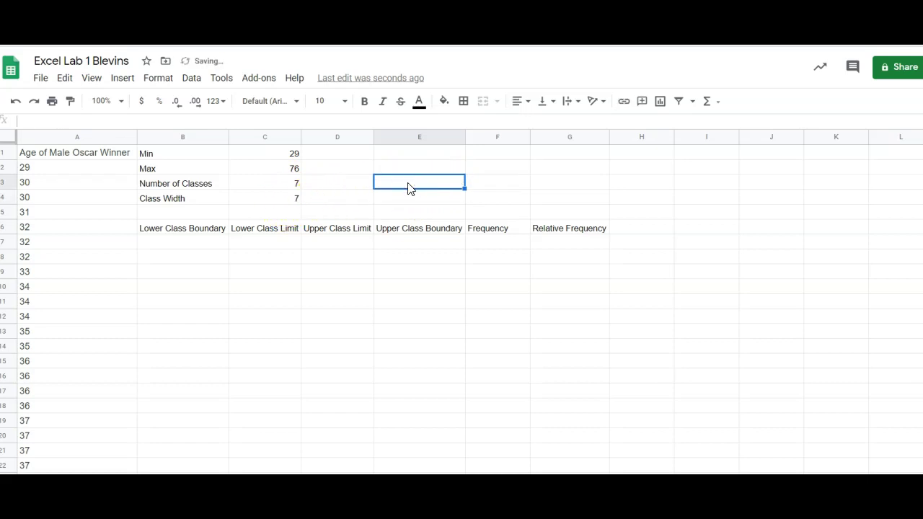
# - Set the first lower class limit in C7 to the minimum with the formula =C1
pyautogui.click(287, 202)
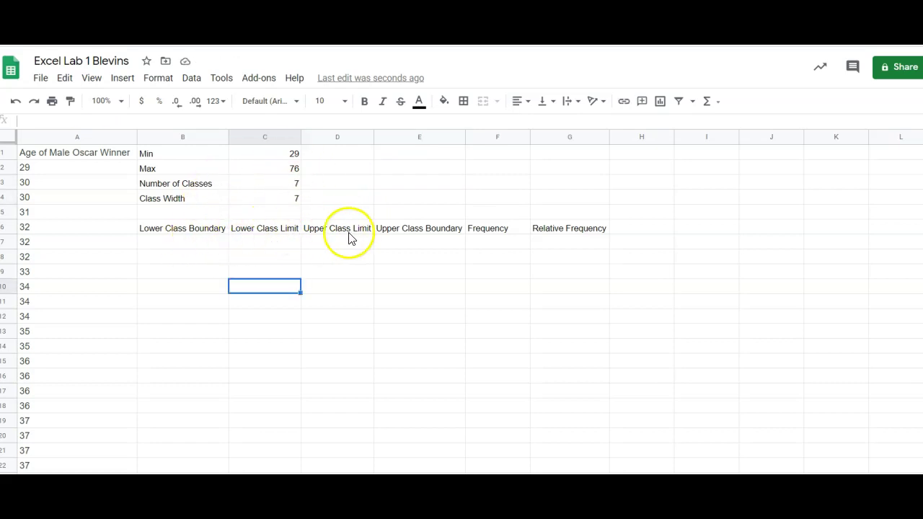
pyautogui.click(171, 245)
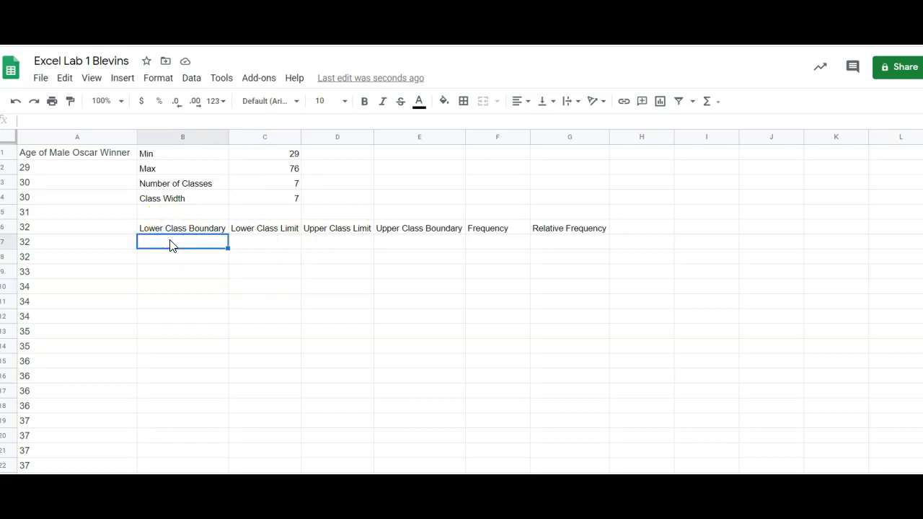
pyautogui.click(282, 249)
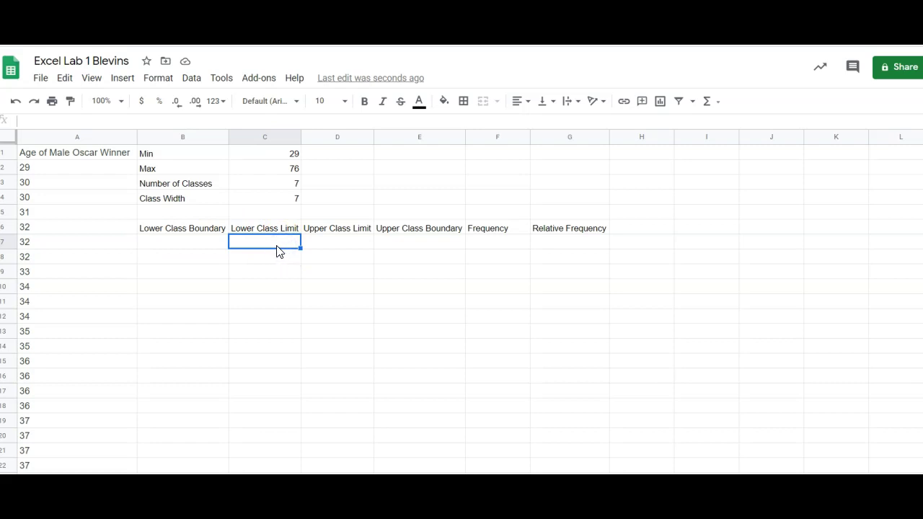
pyautogui.write('=')
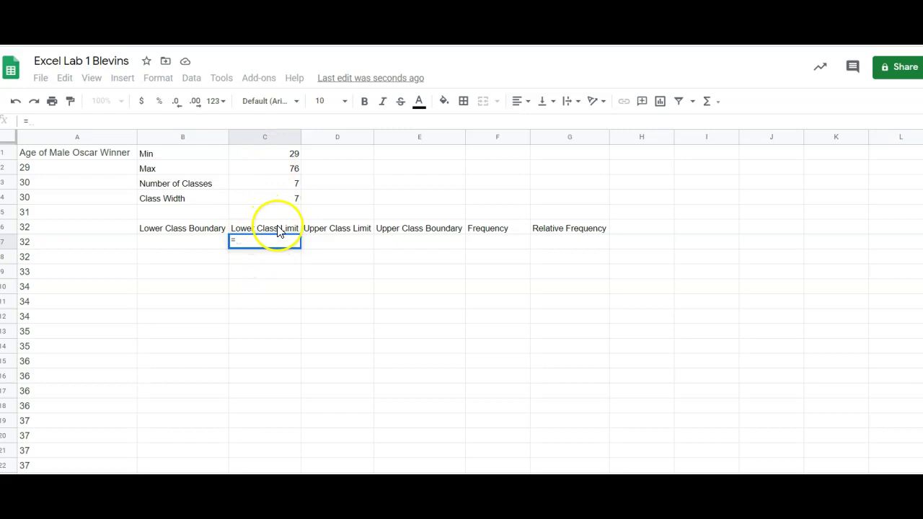
pyautogui.click(287, 157)
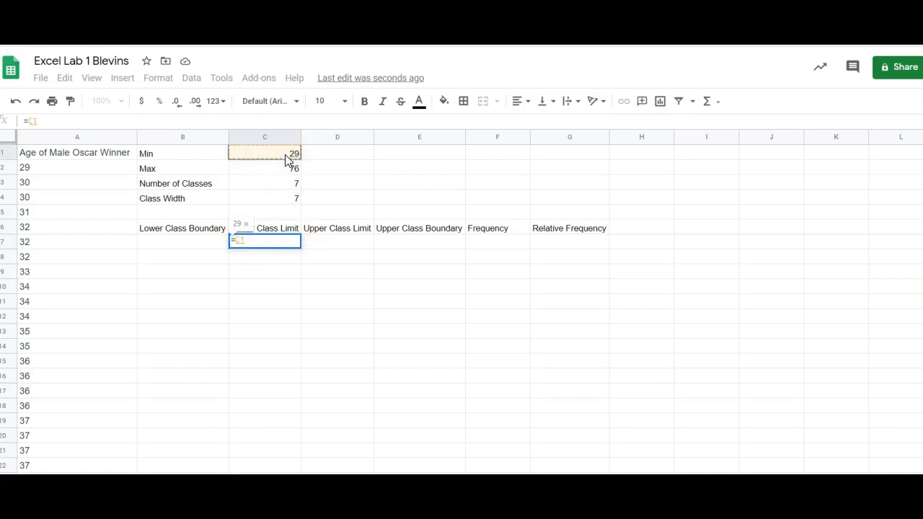
pyautogui.press('Return')
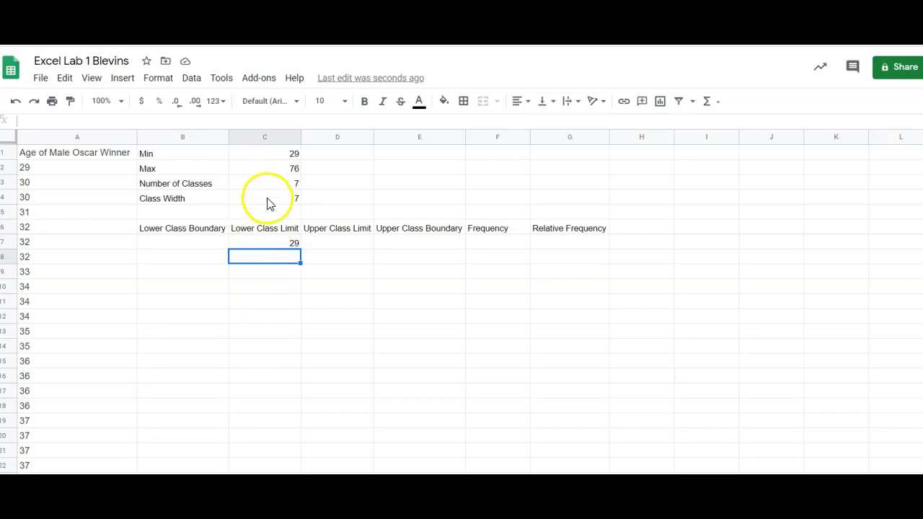
# - Calculate the second lower class limit in C8 with the formula =C7+$C$4, keeping the class width reference absolute
pyautogui.write('=')
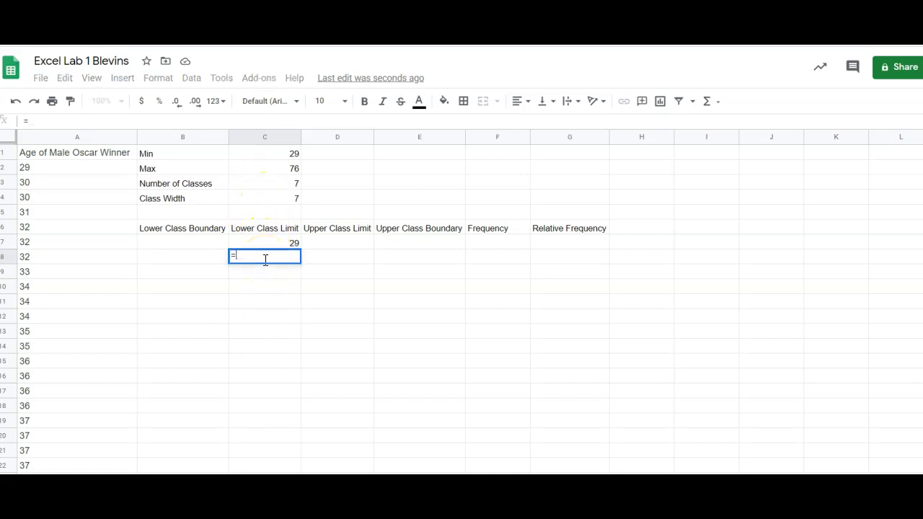
pyautogui.click(268, 245)
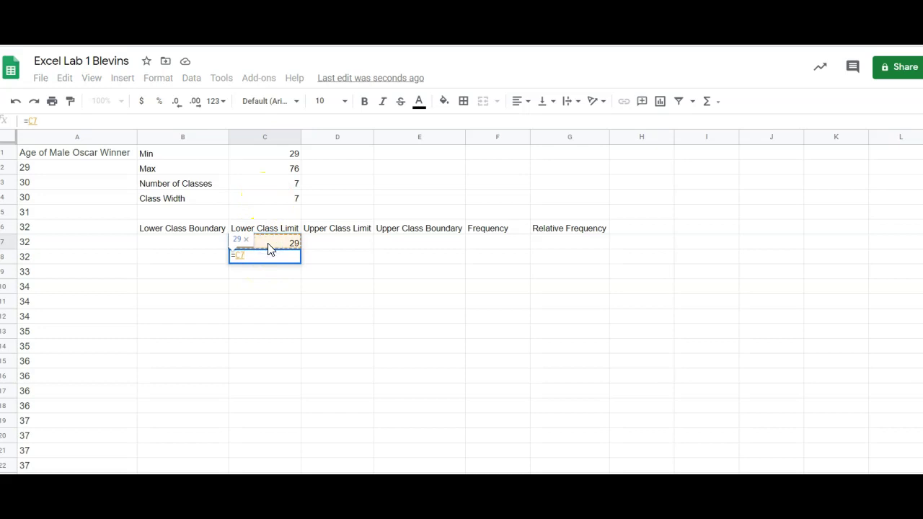
pyautogui.write('+')
pyautogui.click(270, 197)
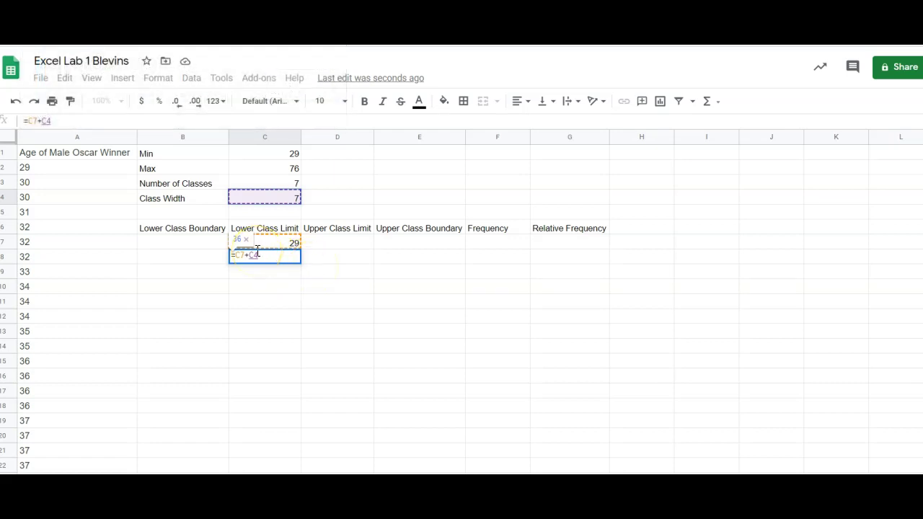
pyautogui.click(40, 121)
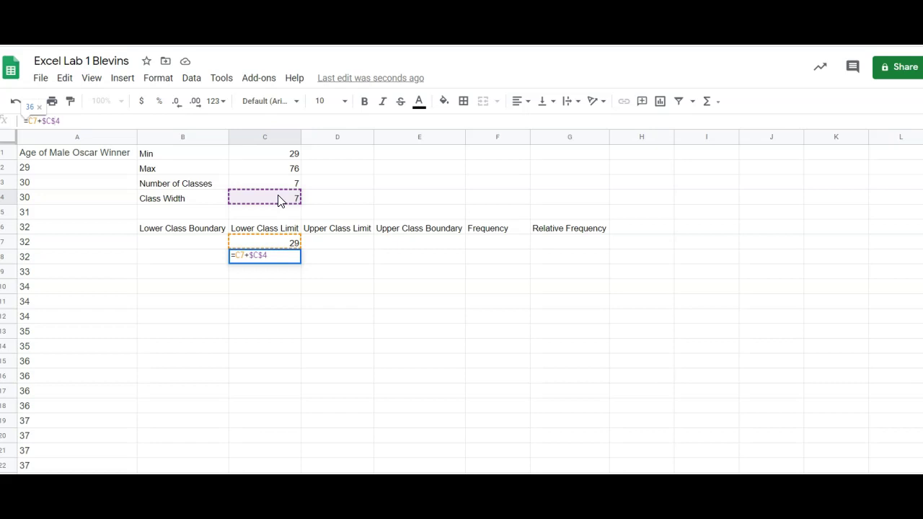
pyautogui.press('Return')
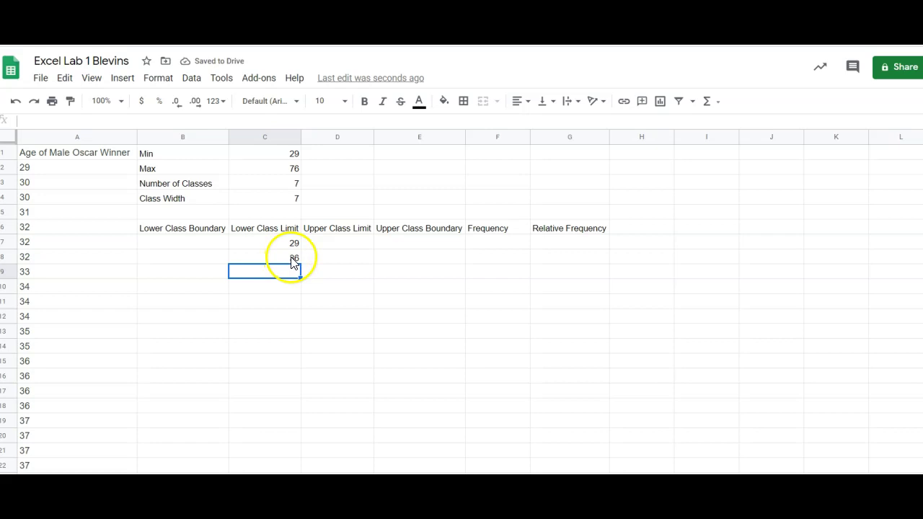
# - Fill the C8 formula down one cell to C9 and inspect the cell references in the copy
pyautogui.click(291, 261)
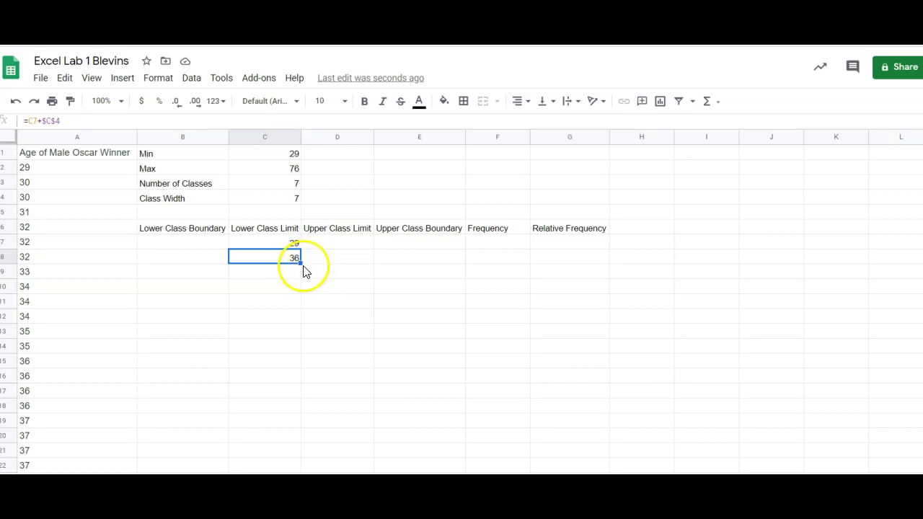
pyautogui.moveTo(301, 264); pyautogui.dragTo(300, 274)
pyautogui.click(279, 277)
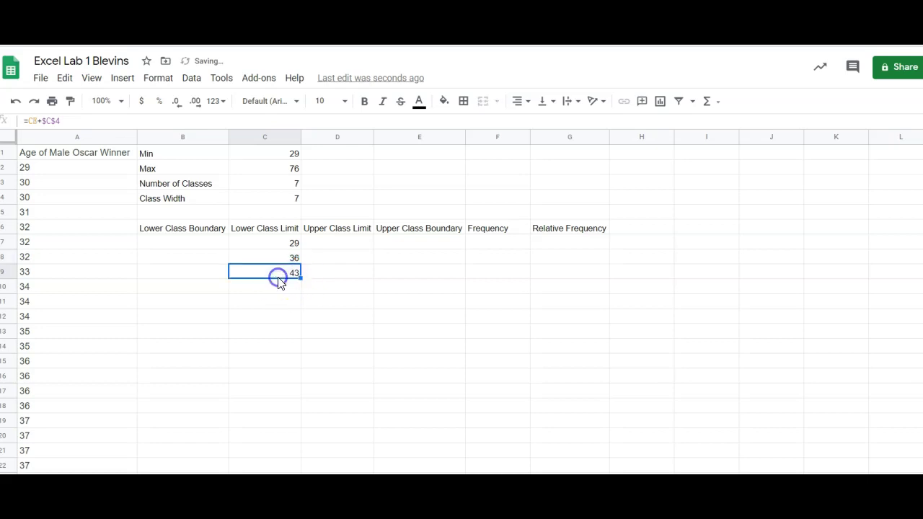
pyautogui.doubleClick(280, 281)
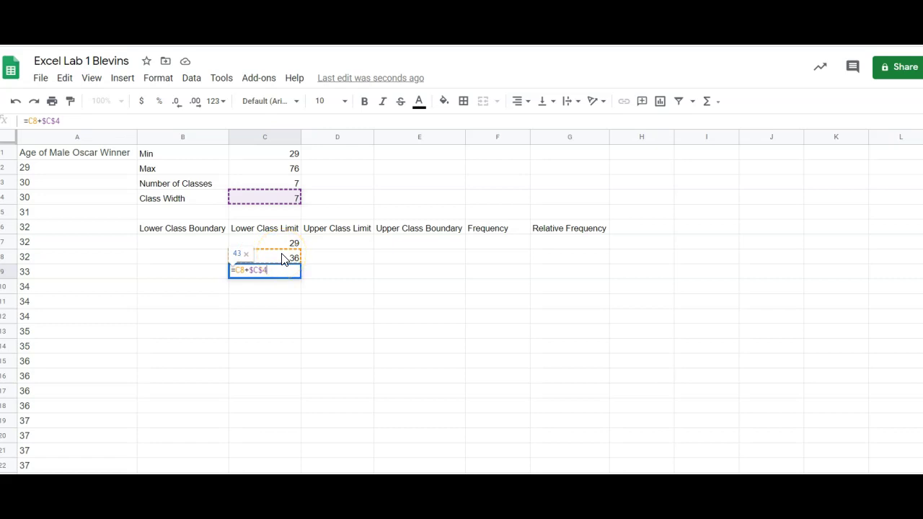
pyautogui.press('Return')
# - Copy the C9 formula into C10 and inspect the references in the pasted formula
pyautogui.click(293, 275)
pyautogui.hotkey('ctrl', 'c')
pyautogui.press('Down')
pyautogui.hotkey('ctrl', 'v')
pyautogui.doubleClick(292, 286)
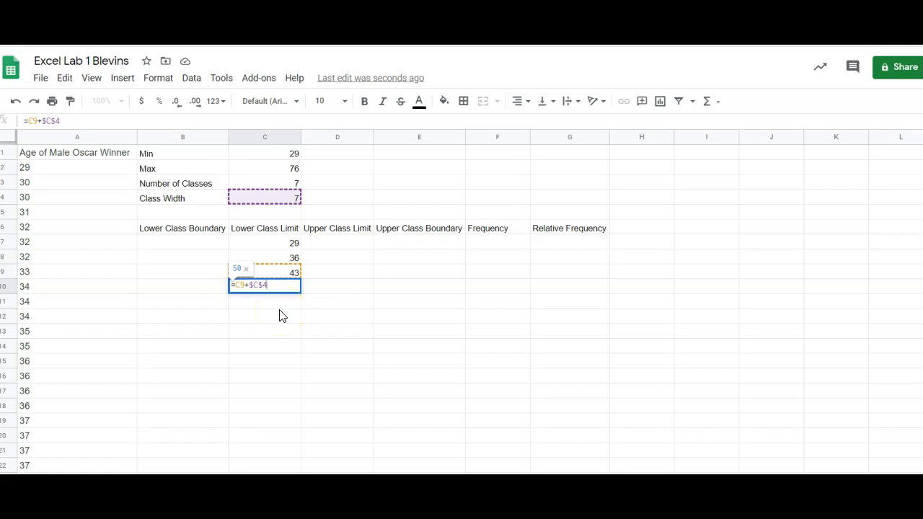
pyautogui.press('Return')
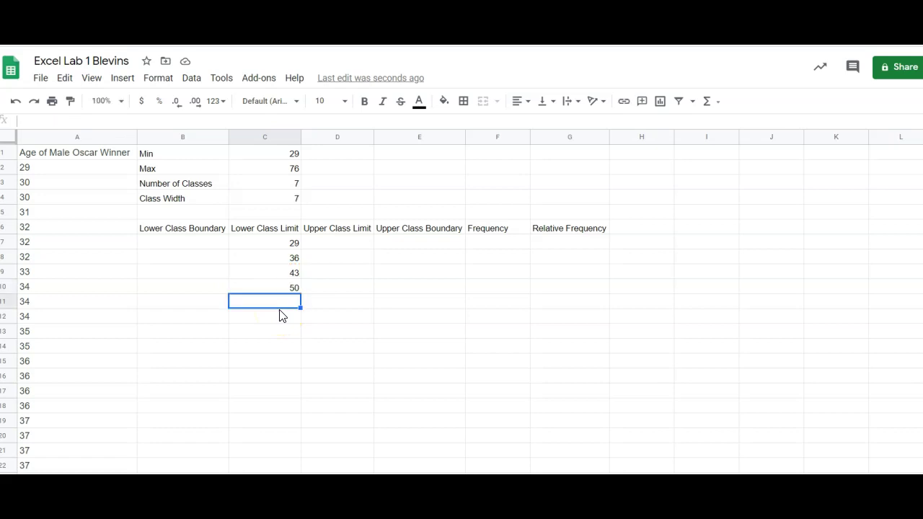
# - Clear C9:C10 and fill the C8 formula down through C13 to produce the remaining lower class limits
pyautogui.moveTo(279, 272); pyautogui.dragTo(279, 294)
pyautogui.press('Delete')
pyautogui.click(278, 262)
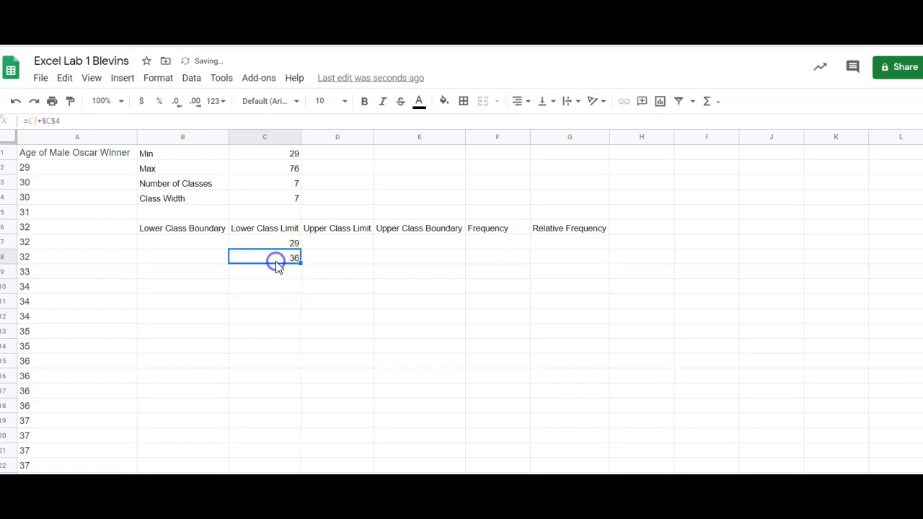
pyautogui.click(275, 243)
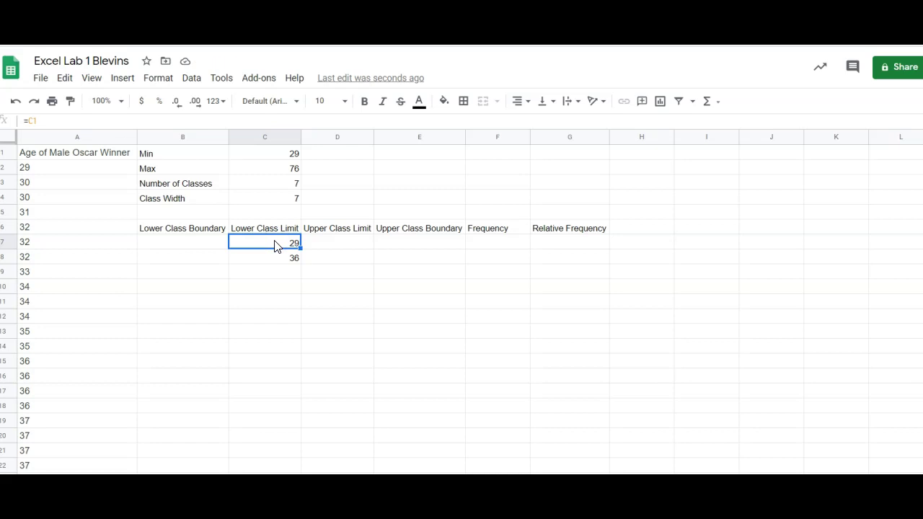
pyautogui.click(274, 258)
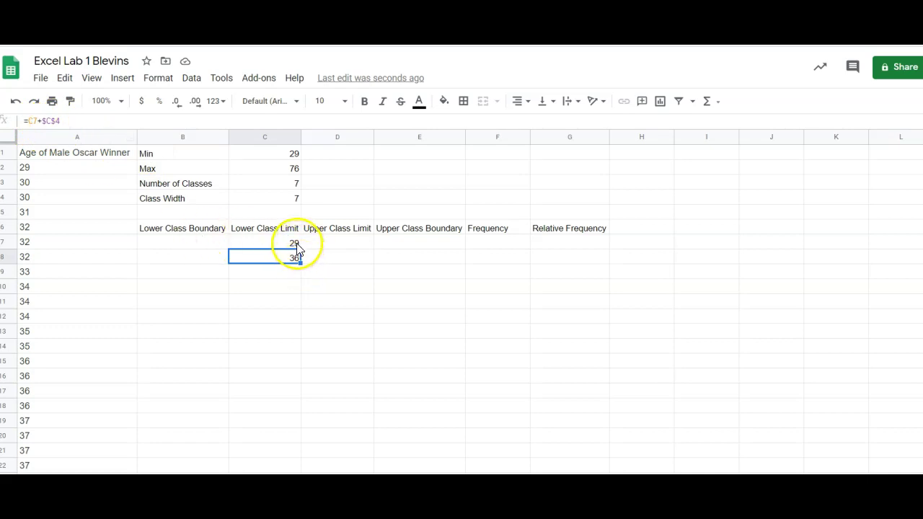
pyautogui.moveTo(300, 262); pyautogui.dragTo(297, 337)
# - Calculate the first upper class limit in D7 as one less than the second lower class limit, with the formula =C8-1
pyautogui.click(346, 240)
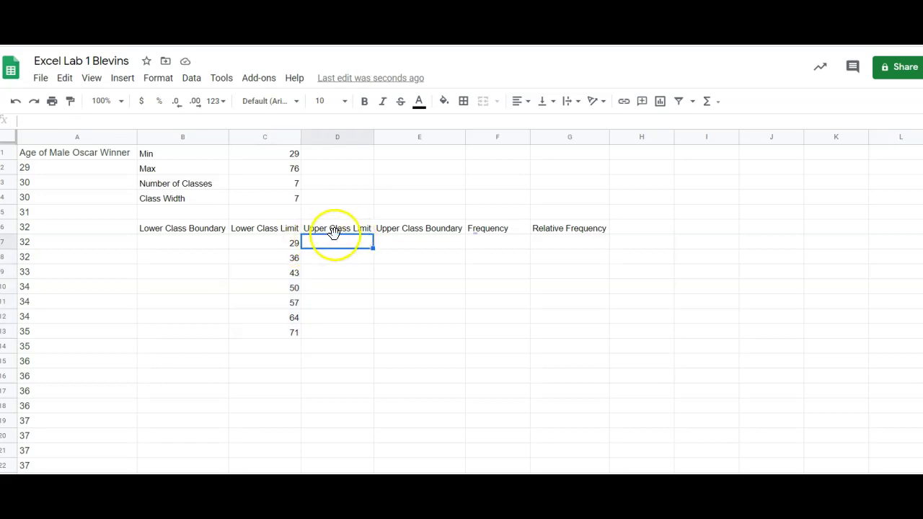
pyautogui.click(291, 258)
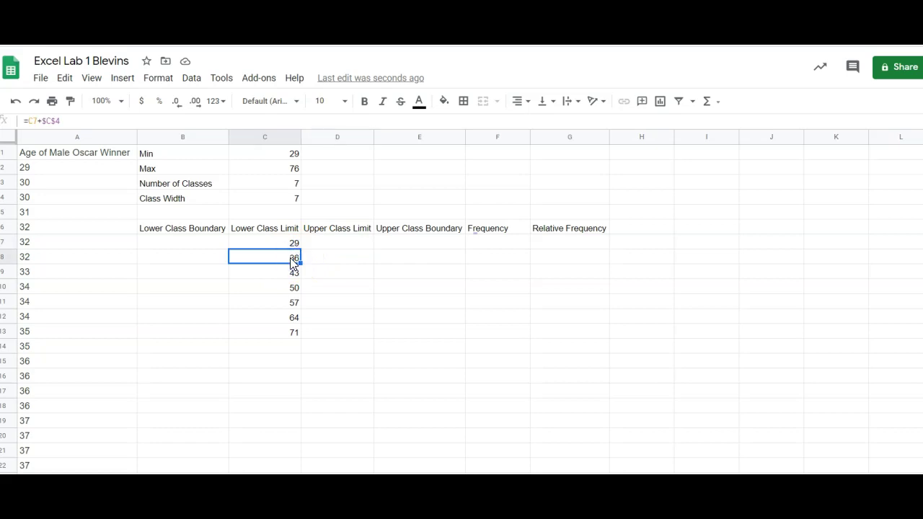
pyautogui.click(320, 243)
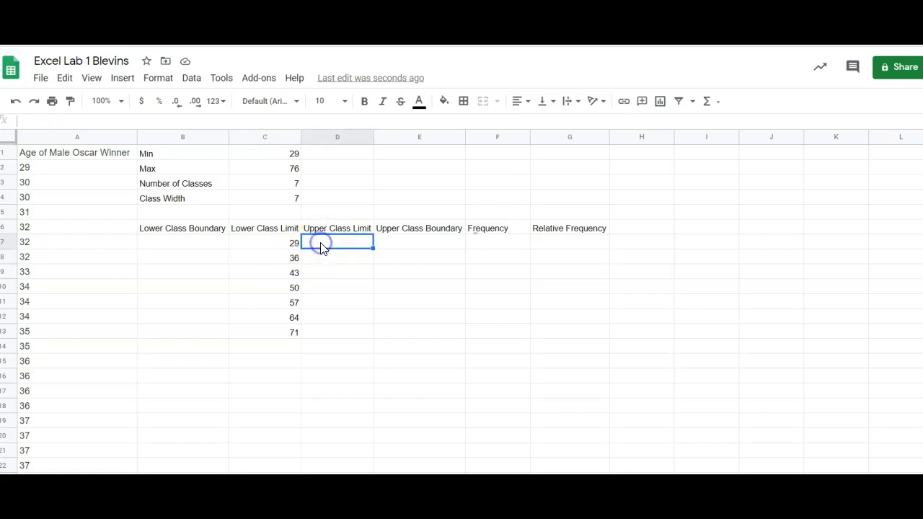
pyautogui.write('=')
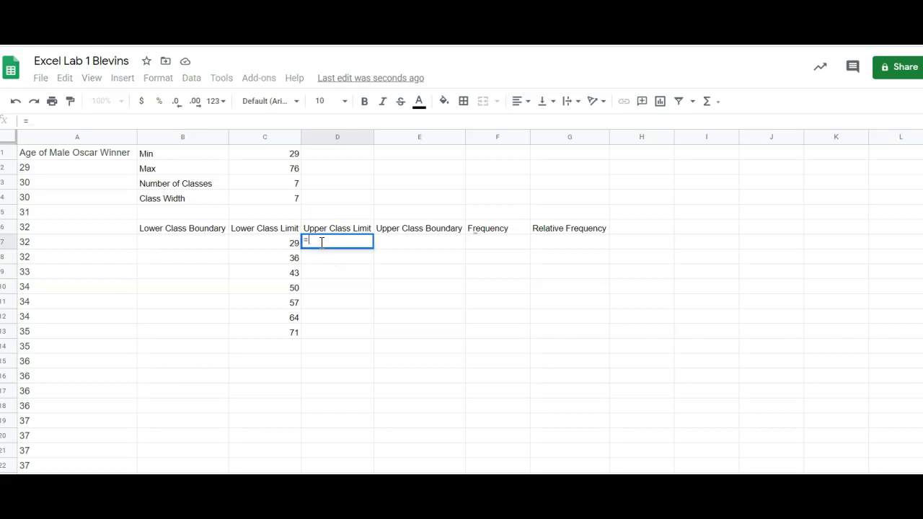
pyautogui.click(283, 265)
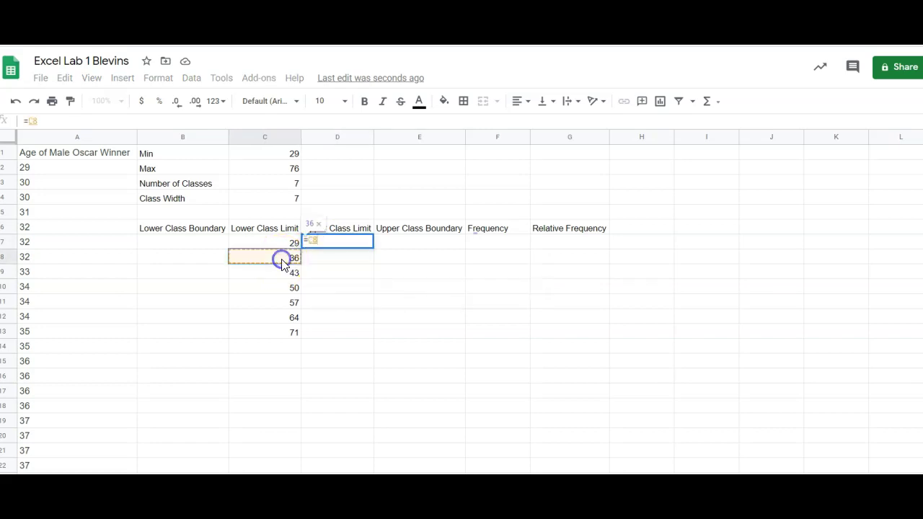
pyautogui.write('-1')
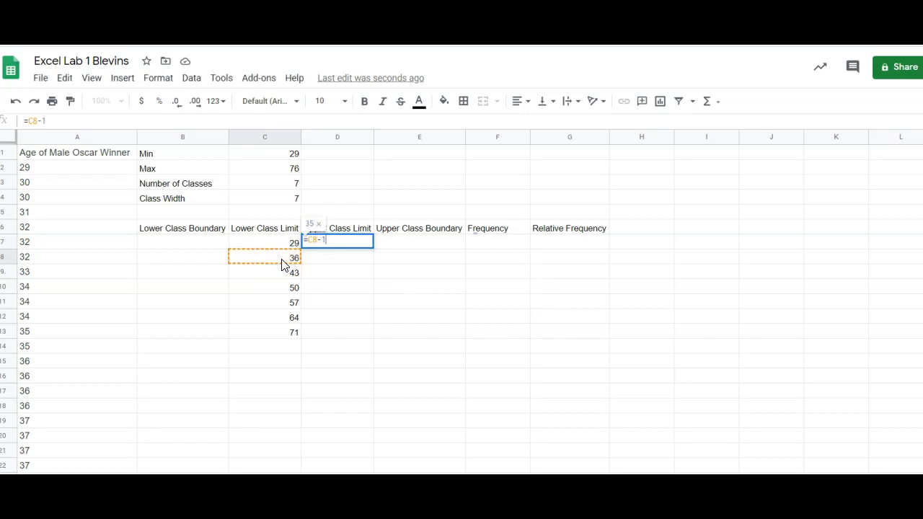
pyautogui.press('Return')
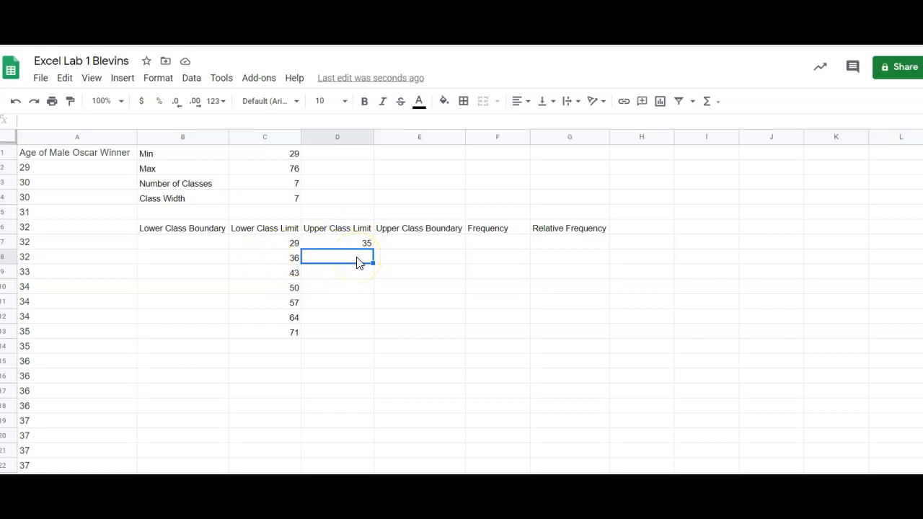
pyautogui.click(268, 244)
pyautogui.click(279, 258)
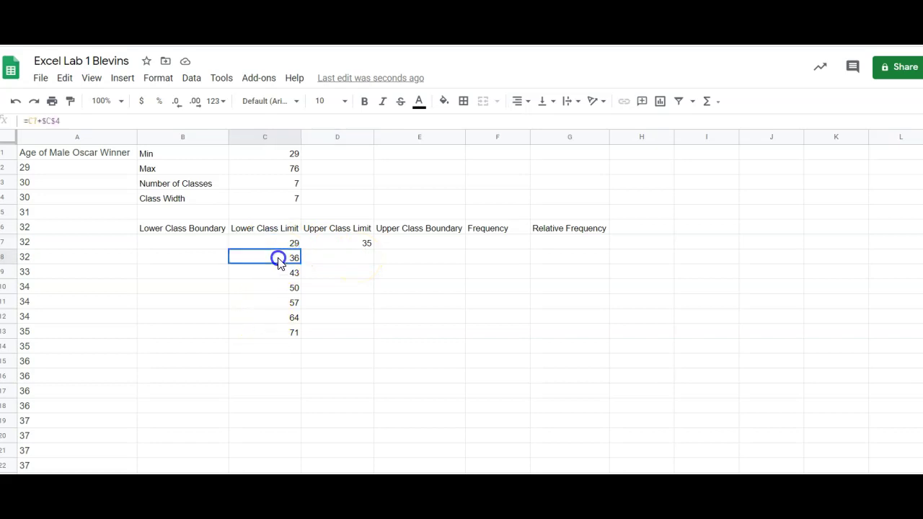
# - Calculate the second upper class limit in D8 by adding the fixed class width to the first one, with the formula =D7+$C$4
pyautogui.doubleClick(278, 273)
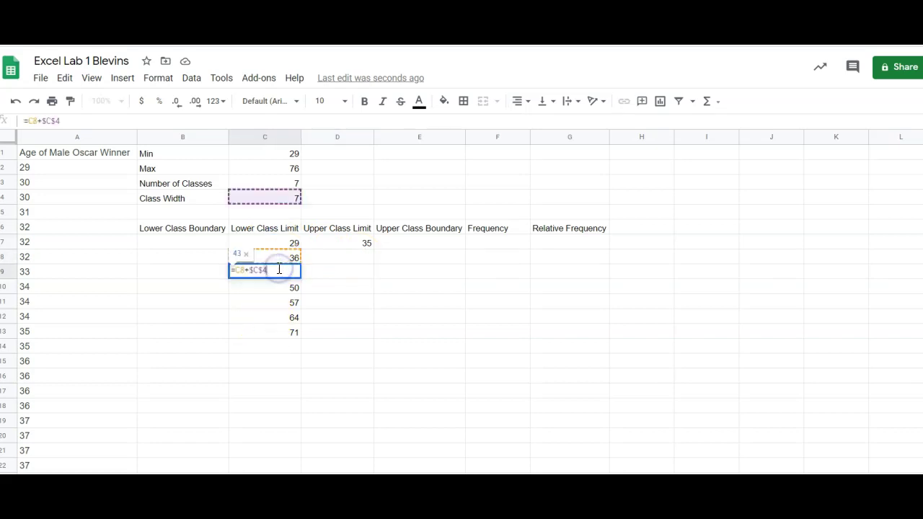
pyautogui.doubleClick(279, 286)
pyautogui.doubleClick(276, 315)
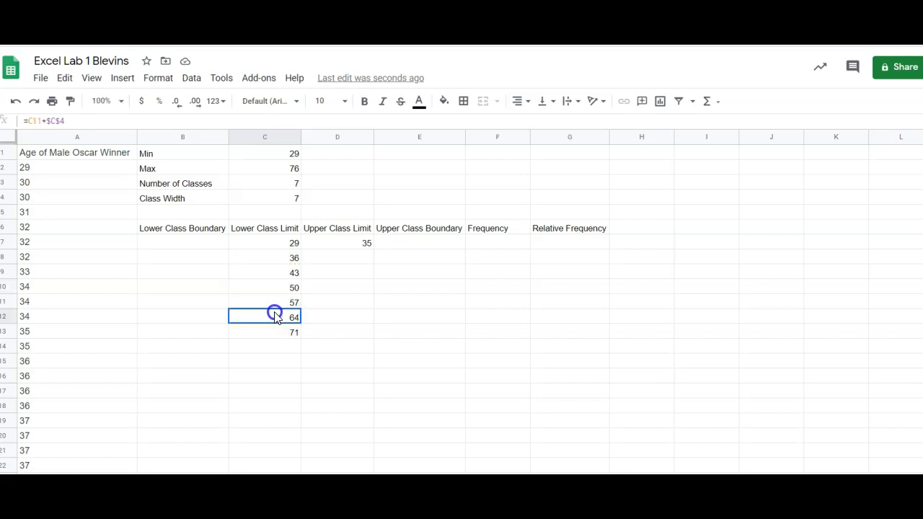
pyautogui.click(343, 257)
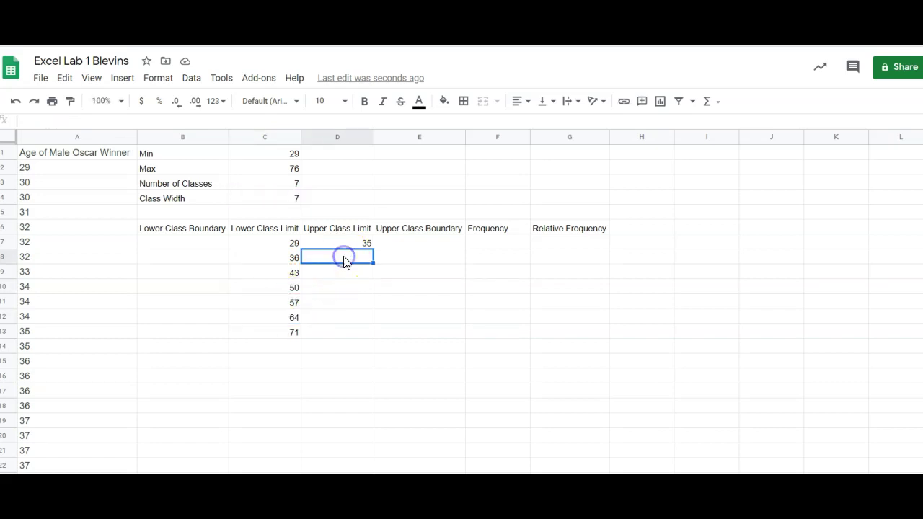
pyautogui.write('=')
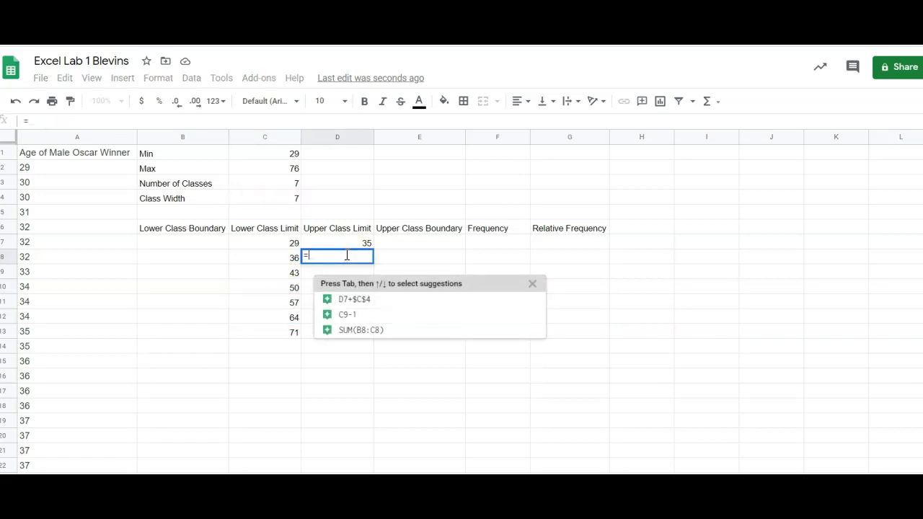
pyautogui.click(351, 247)
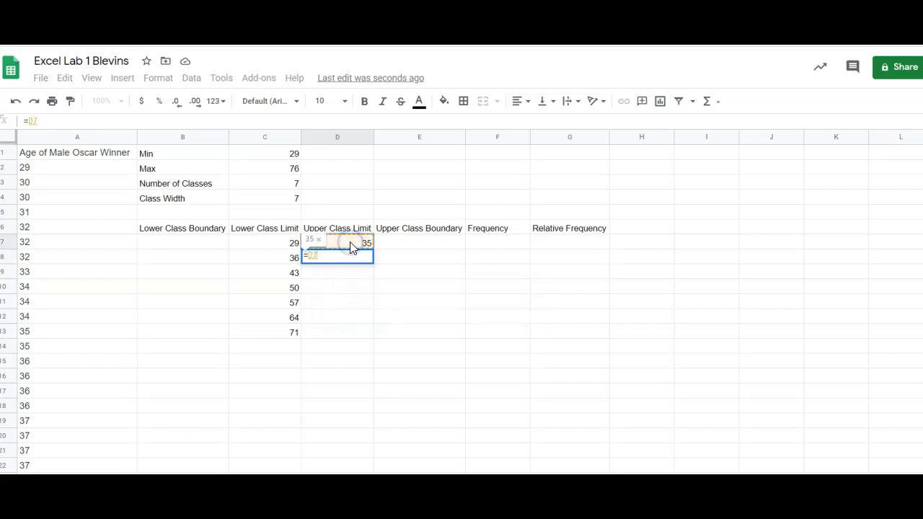
pyautogui.write('+')
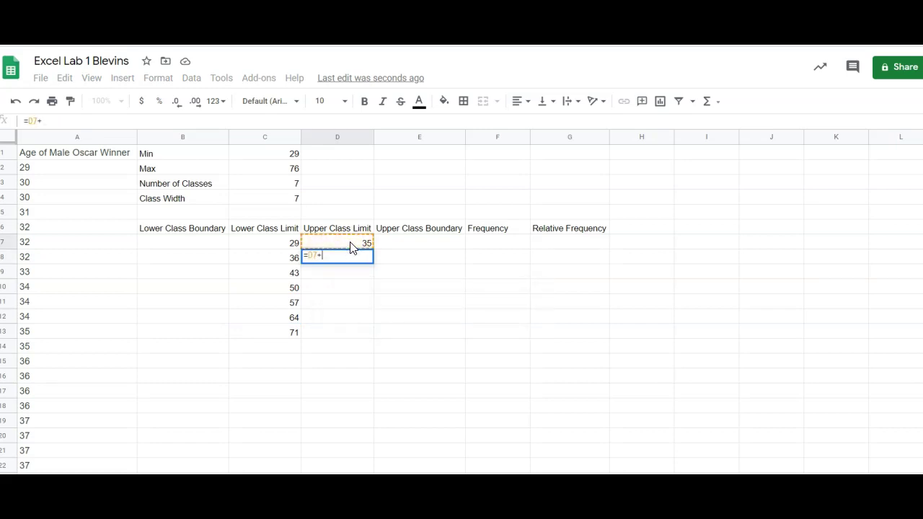
pyautogui.click(286, 199)
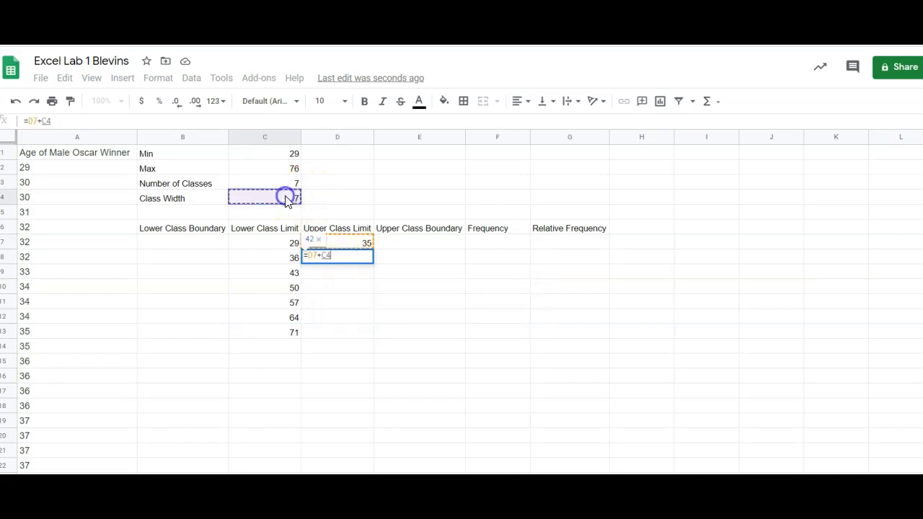
pyautogui.click(82, 123)
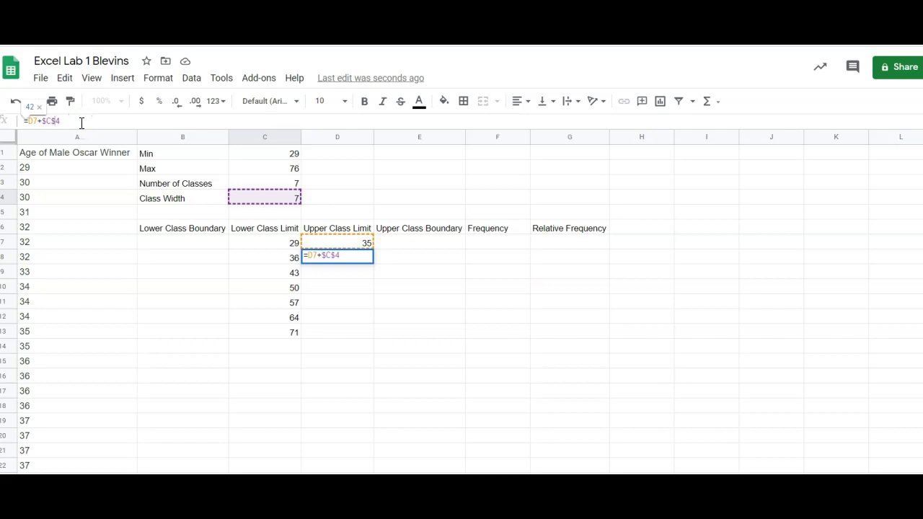
pyautogui.press('Return')
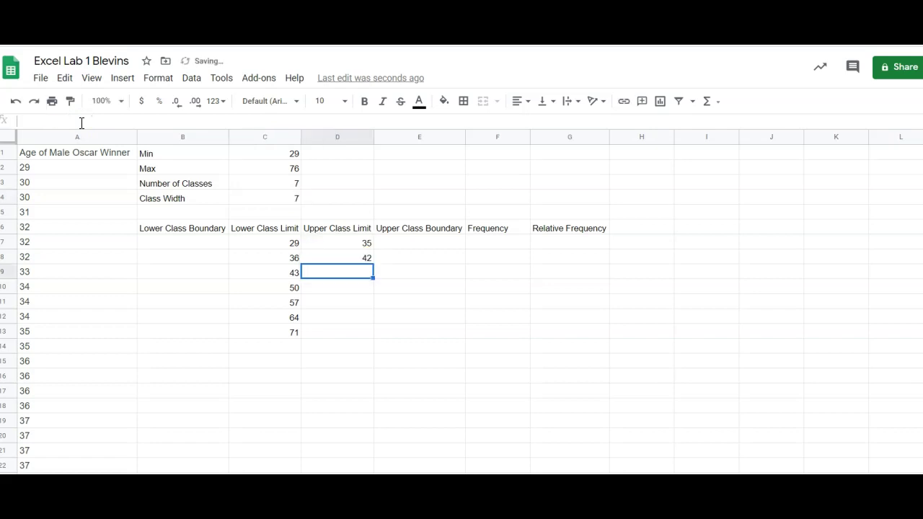
# - Fill the D8 formula down through D13 to produce the remaining upper class limits
pyautogui.click(361, 258)
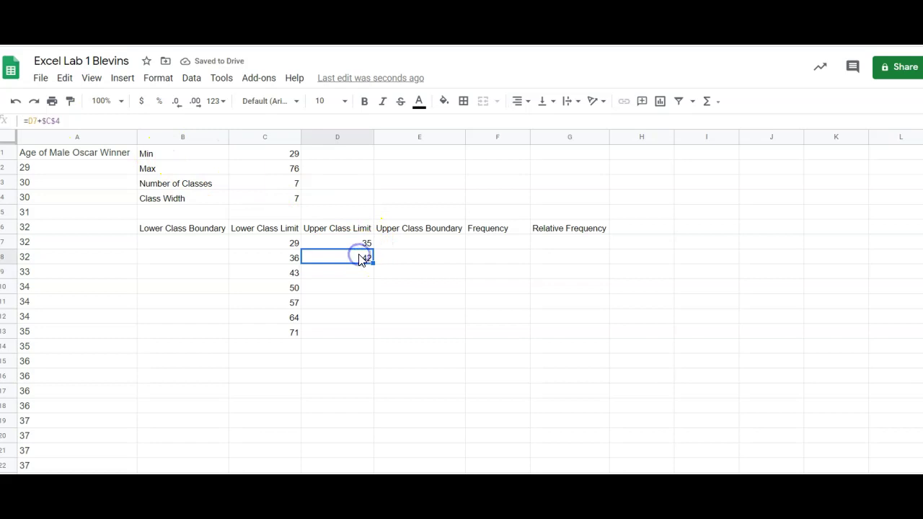
pyautogui.moveTo(373, 265); pyautogui.dragTo(370, 332)
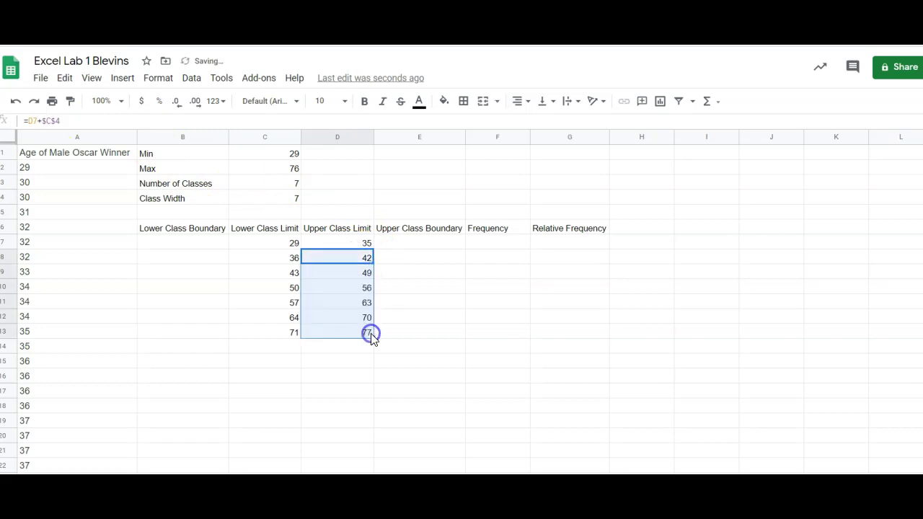
pyautogui.click(398, 337)
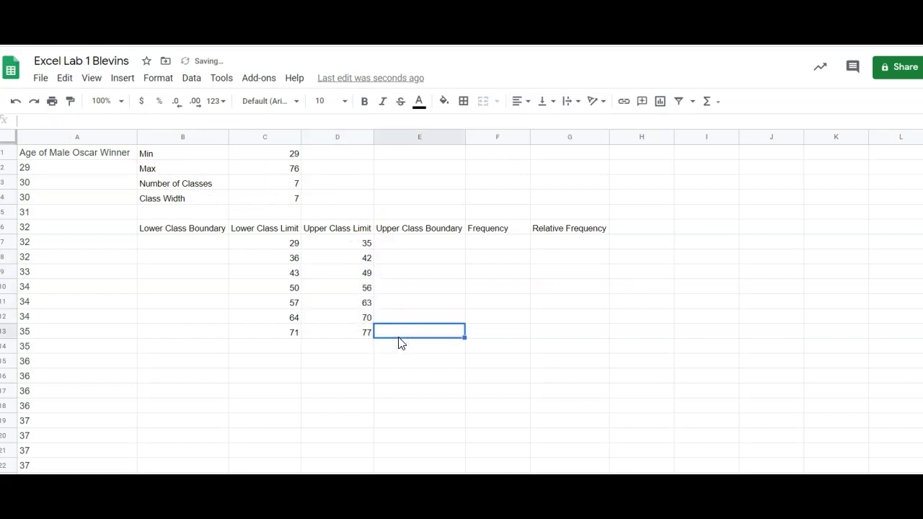
# - Check the last class's limits in row 13 against the data range, and examine D7 and C8 as the limits surrounding the first upper boundary
pyautogui.click(353, 331)
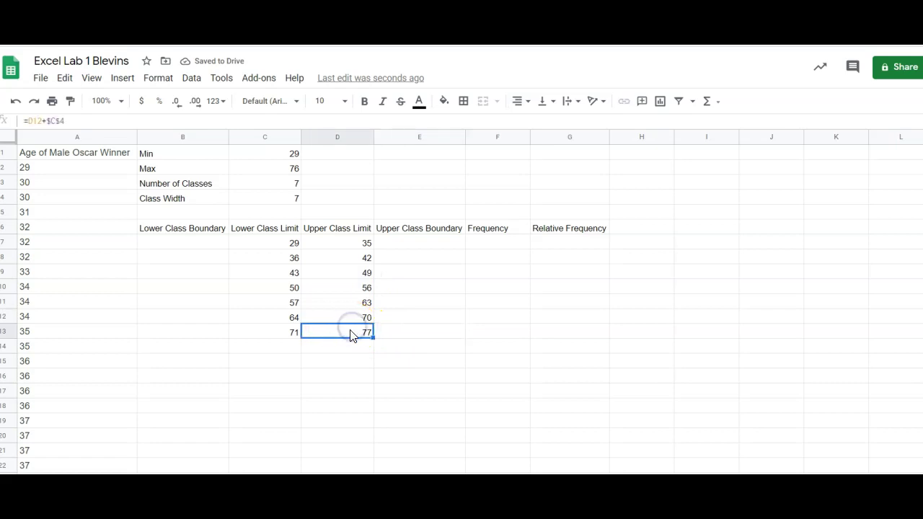
pyautogui.keyDown('shift'); pyautogui.click(292, 336); pyautogui.keyUp('shift')
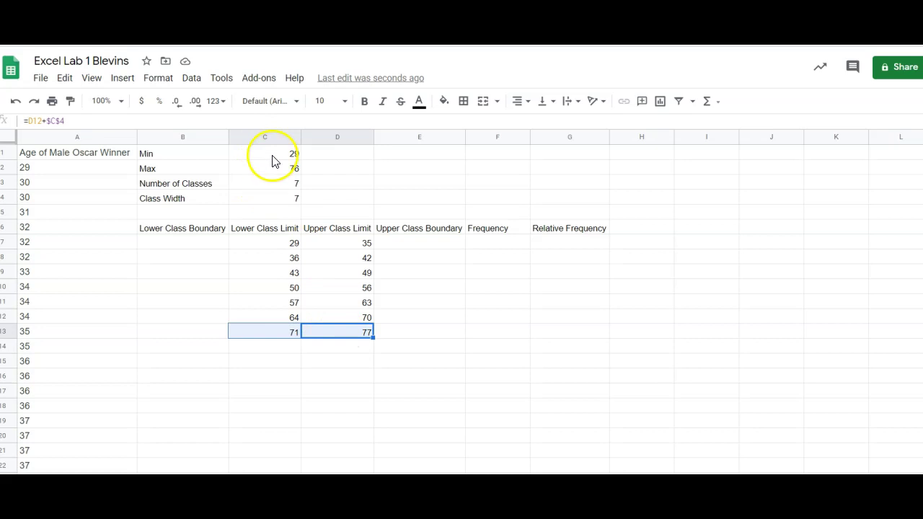
pyautogui.press('Right')
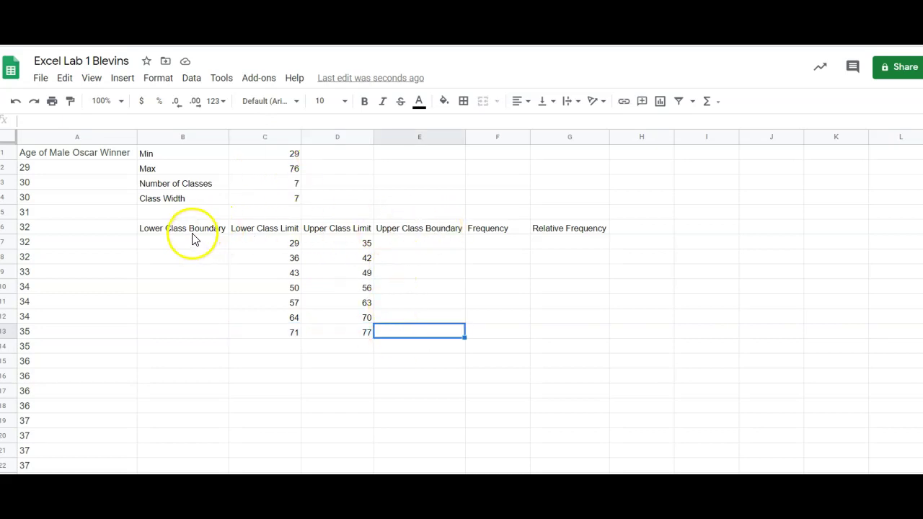
pyautogui.click(405, 243)
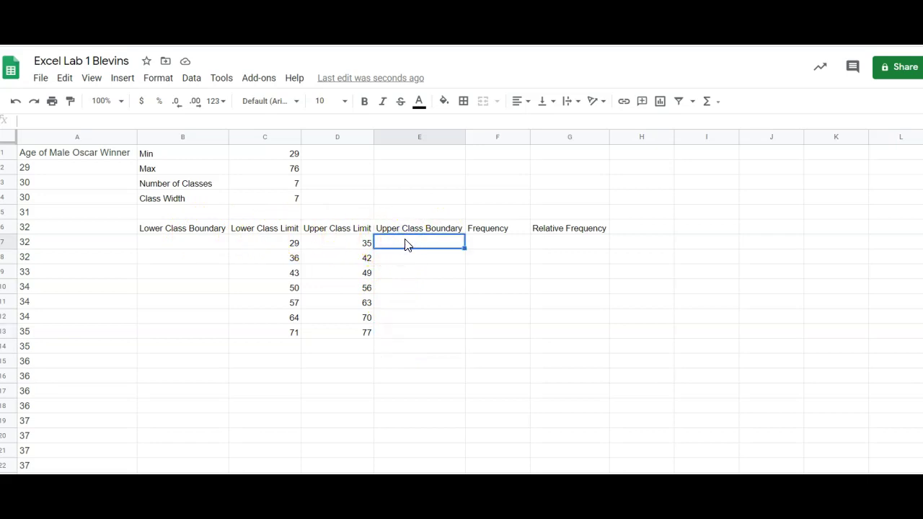
pyautogui.click(347, 250)
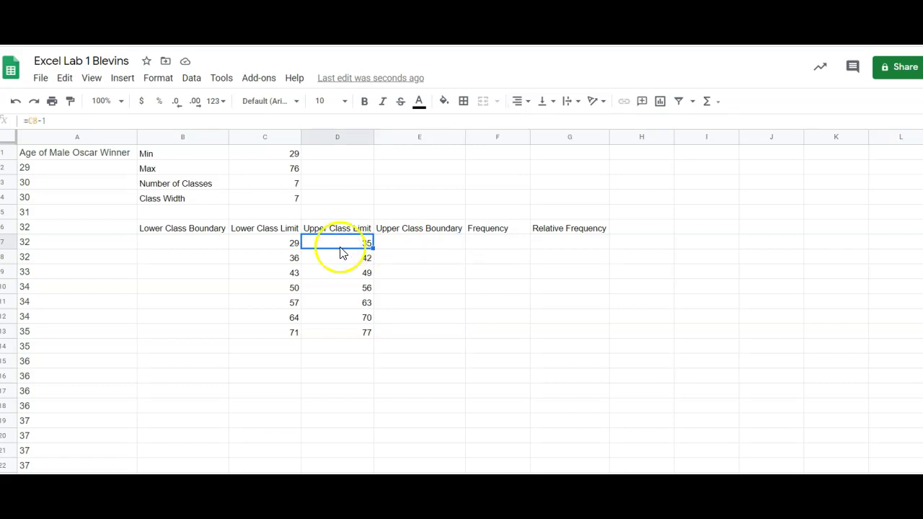
pyautogui.click(275, 260)
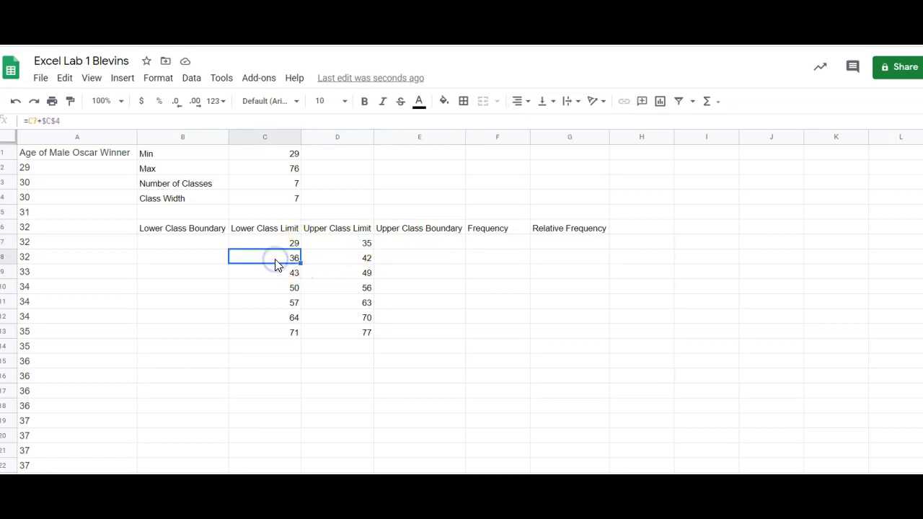
pyautogui.click(334, 243)
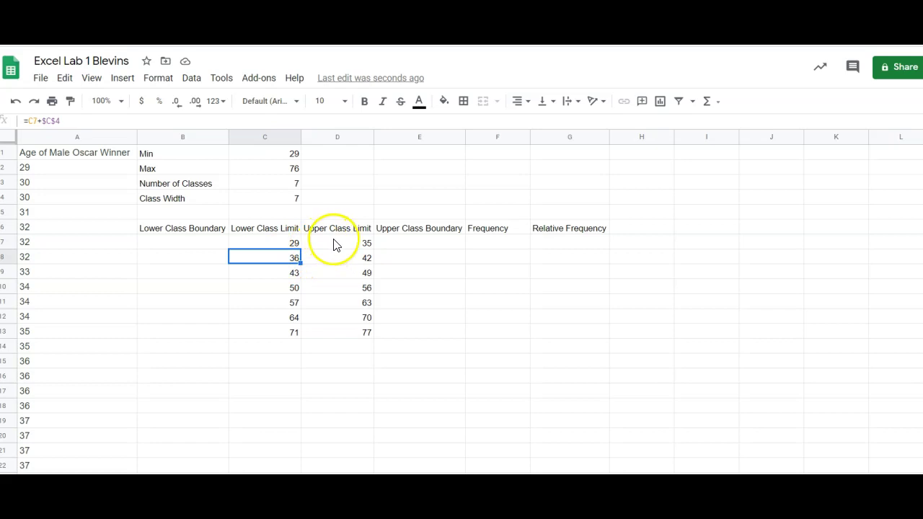
pyautogui.click(277, 260)
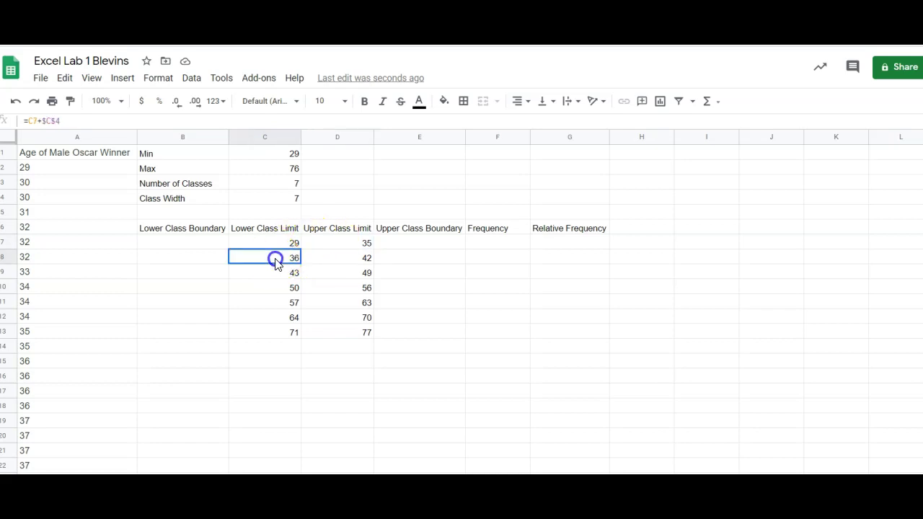
# - Calculate the first upper class boundary in E7 as the mean of the adjoining limits, with the formula =AVERAGE(D7,C8)
pyautogui.click(402, 248)
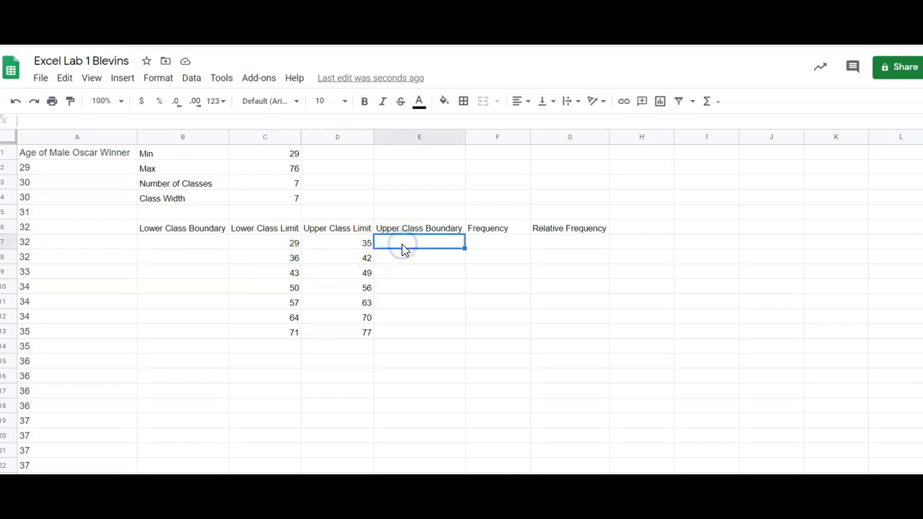
pyautogui.write('=')
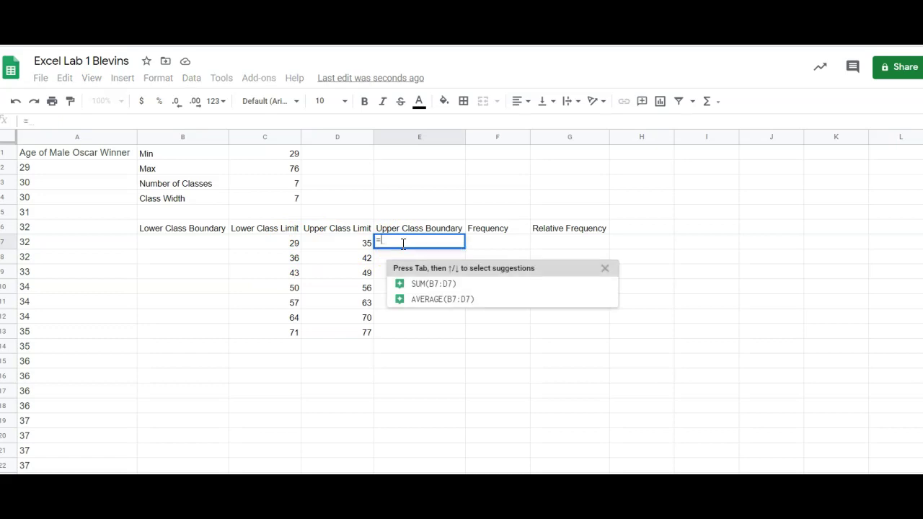
pyautogui.write('ave')
pyautogui.click(402, 301)
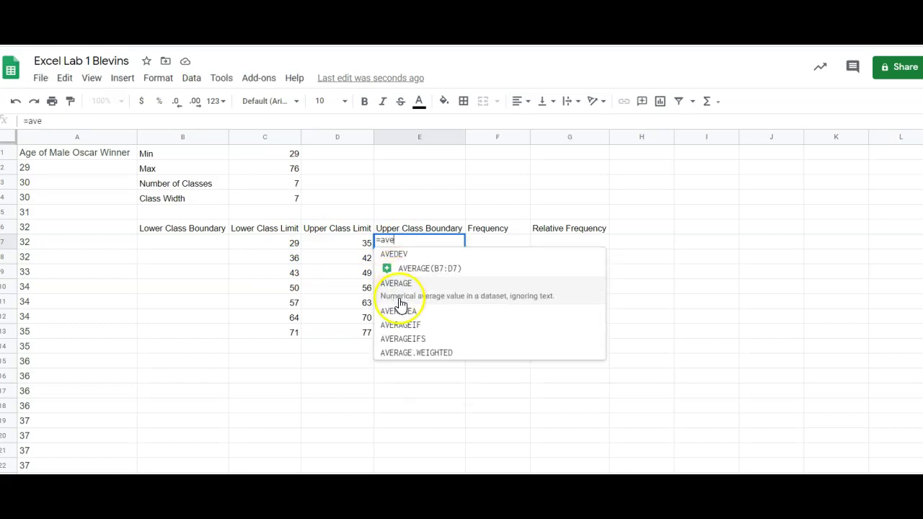
pyautogui.click(399, 292)
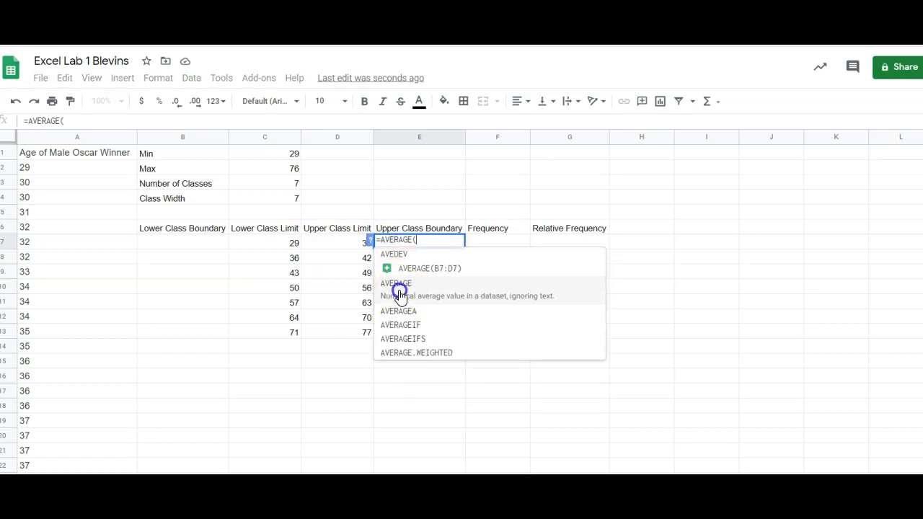
pyautogui.click(360, 243)
pyautogui.write(',')
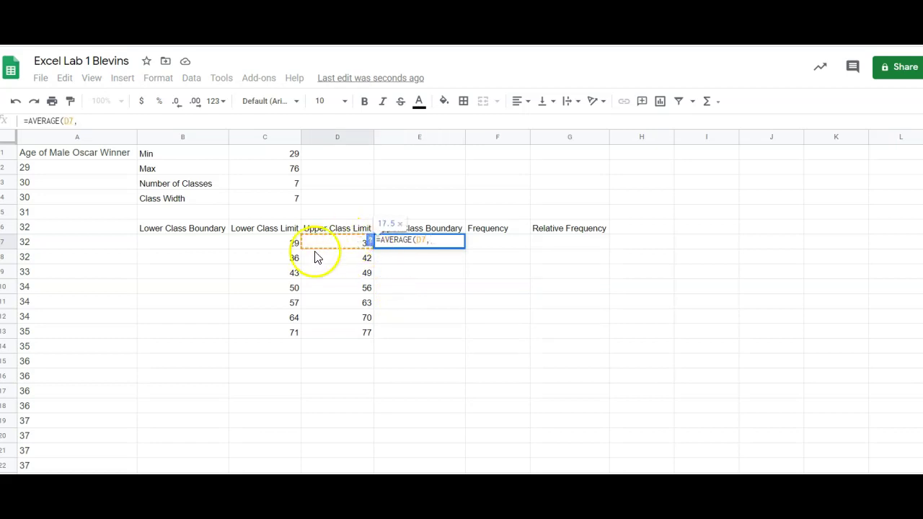
pyautogui.click(287, 258)
pyautogui.write(')')
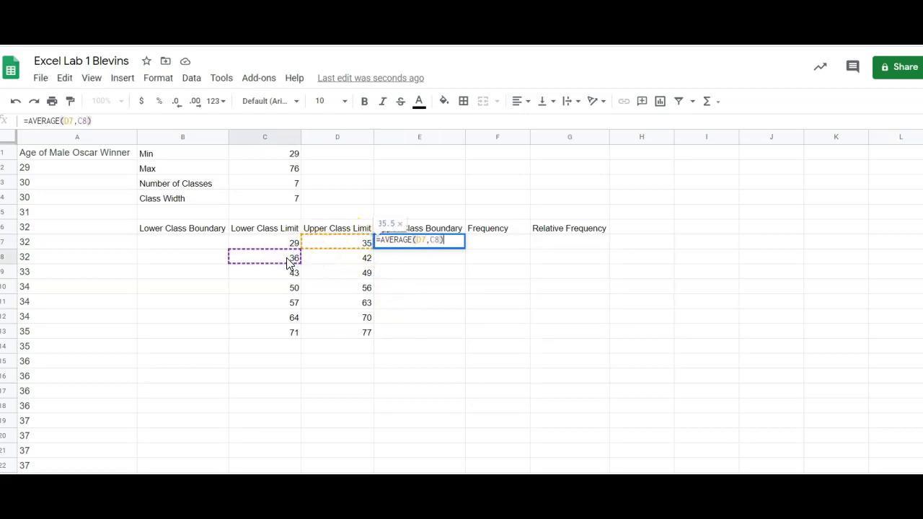
pyautogui.click(426, 240)
pyautogui.press('Return')
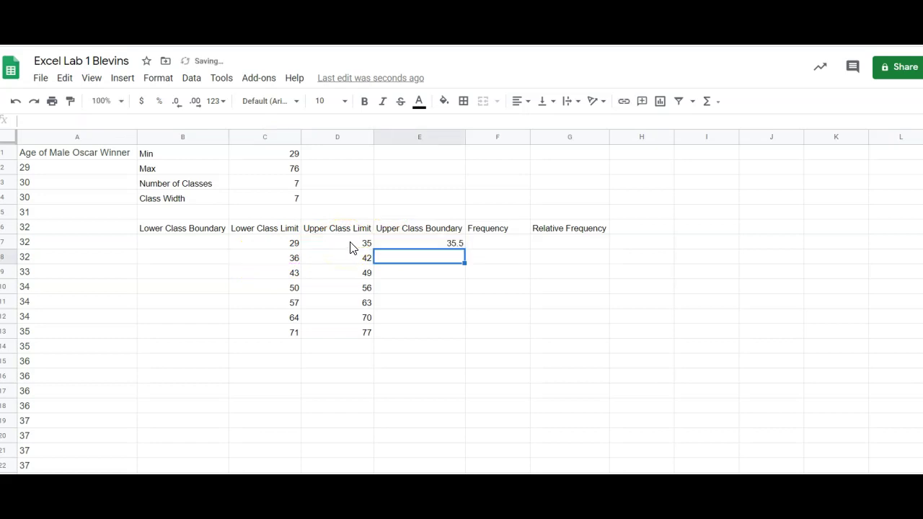
# - Calculate the second upper class boundary in E8 with the formula =AVERAGE(D8,C9)
pyautogui.click(352, 260)
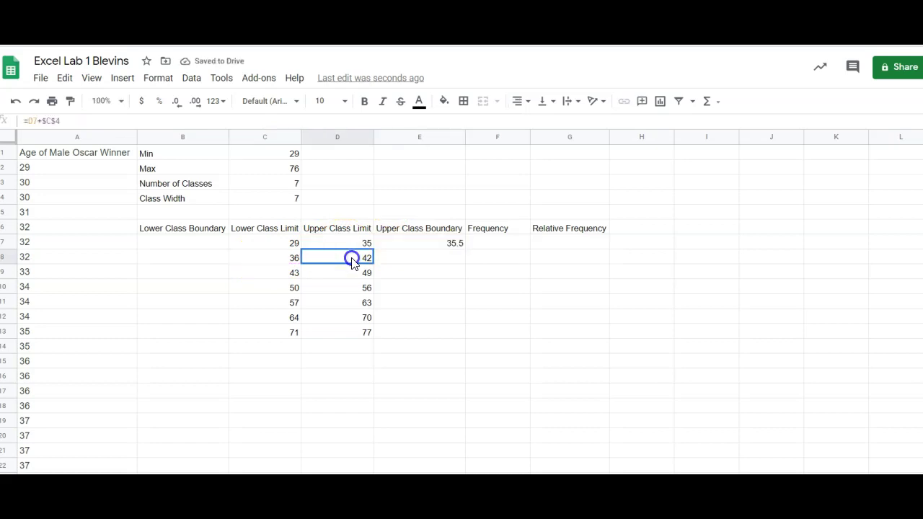
pyautogui.click(384, 260)
pyautogui.write('=ave')
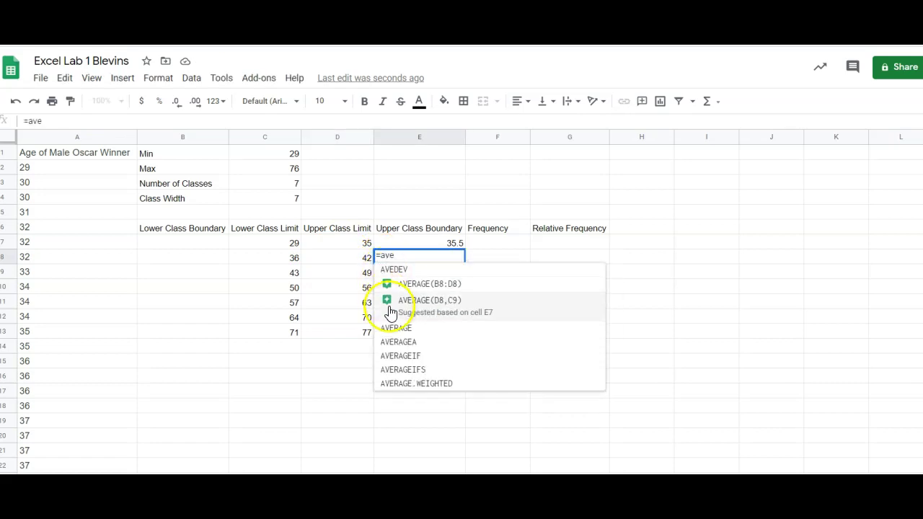
pyautogui.click(394, 332)
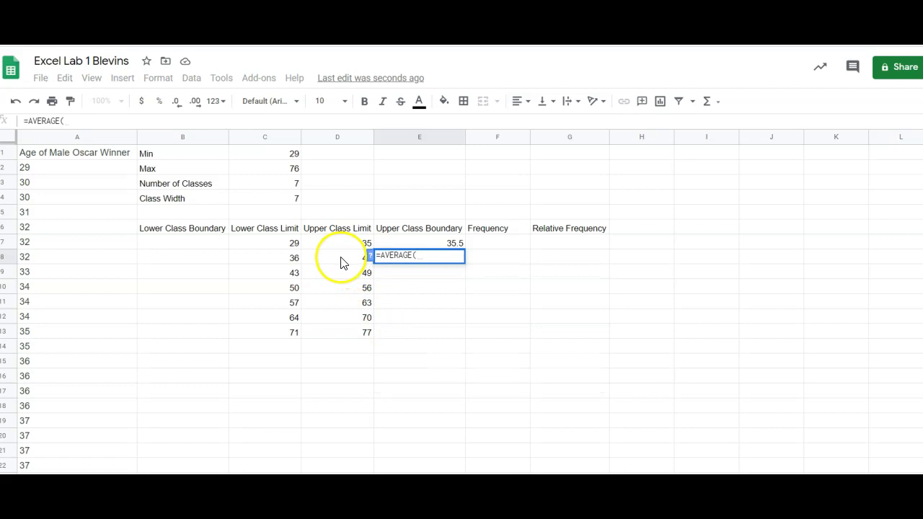
pyautogui.click(342, 260)
pyautogui.write(',')
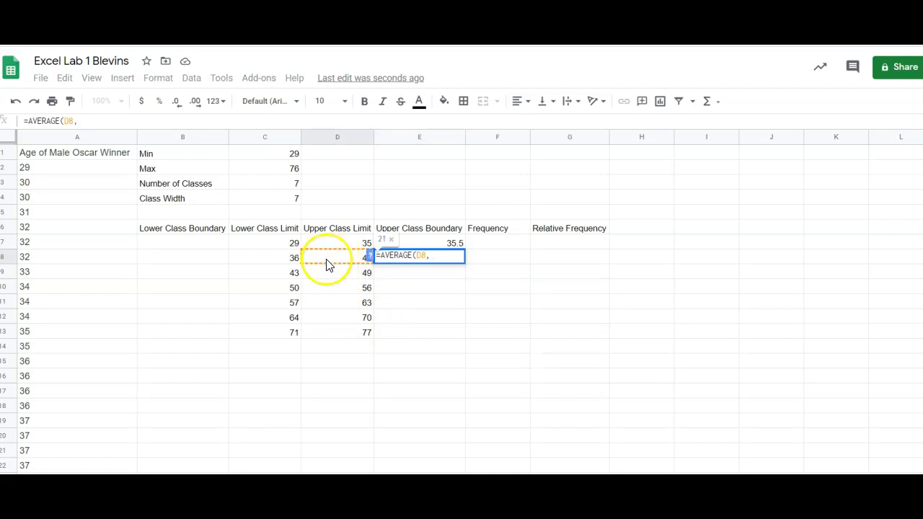
pyautogui.click(288, 273)
pyautogui.write(')')
pyautogui.press('Return')
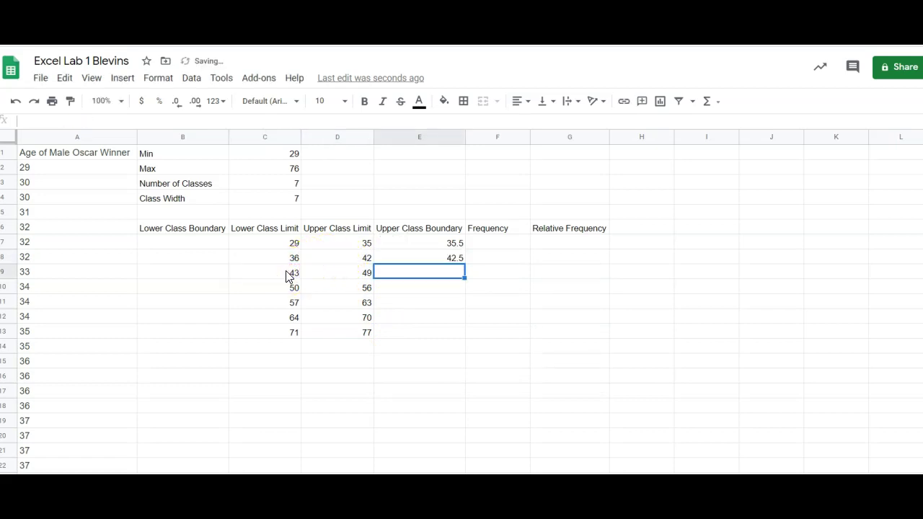
# - Clear the second upper class boundary formula from E8
pyautogui.click(348, 259)
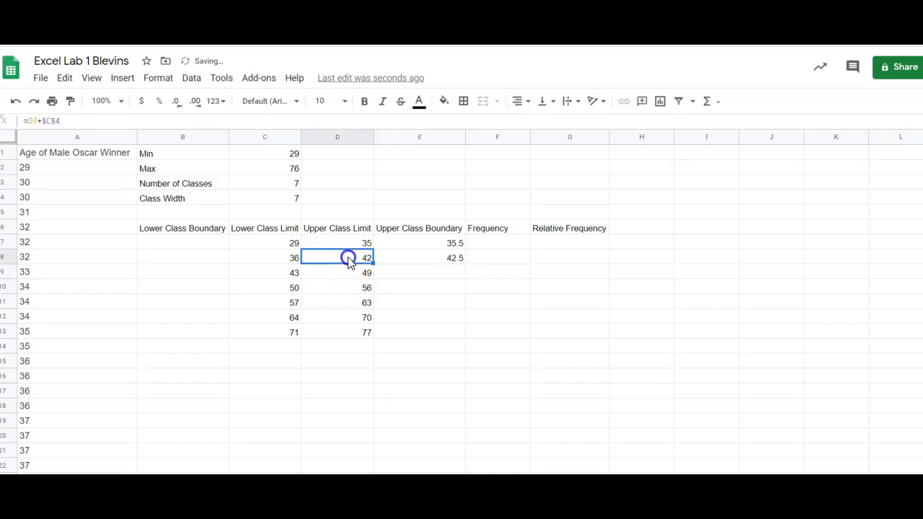
pyautogui.click(436, 264)
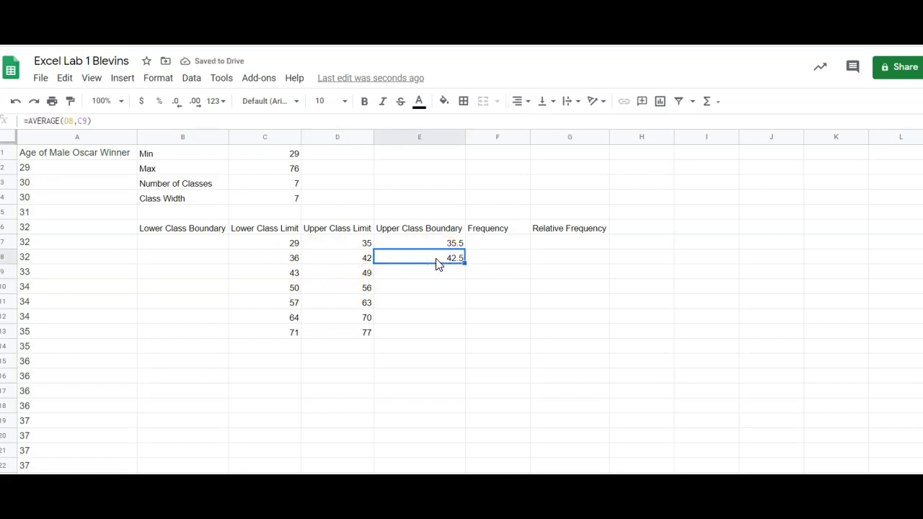
pyautogui.press('Delete')
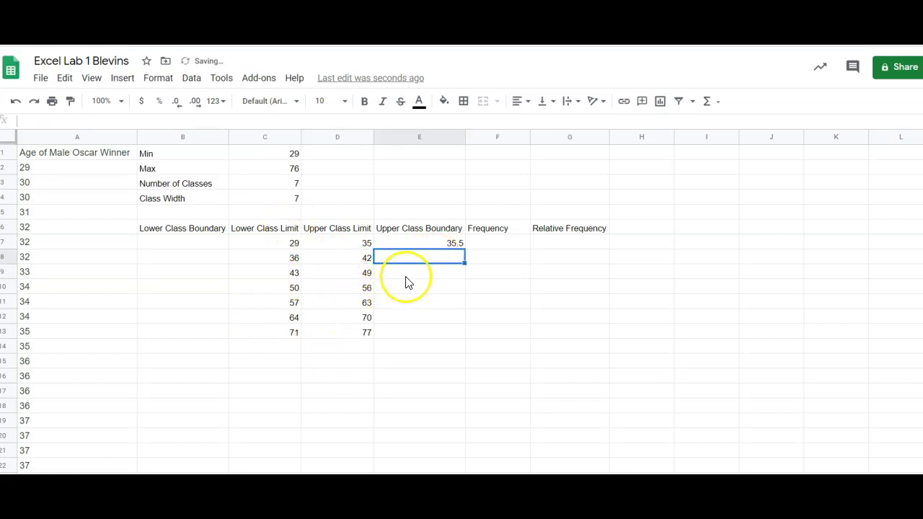
# - Calculate the second upper class boundary in E8 with =E7+$C$4 and fill the formula down through E13
pyautogui.write('=')
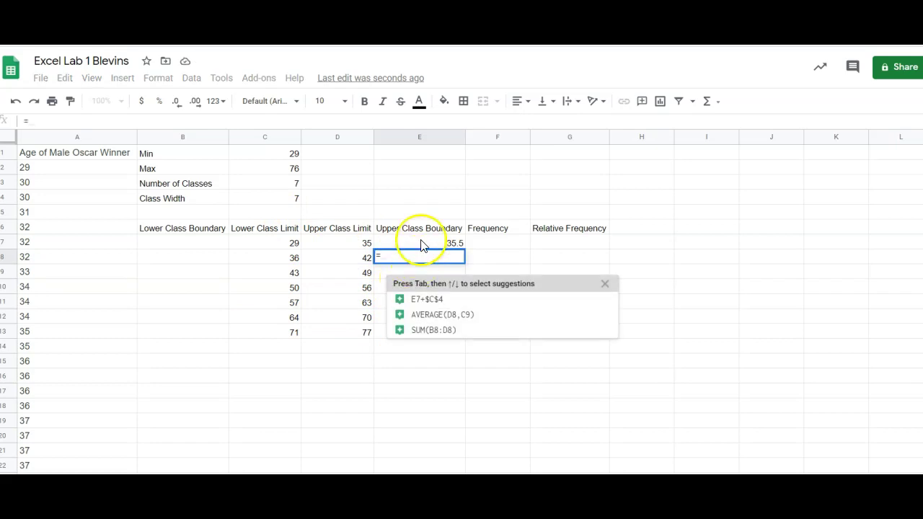
pyautogui.click(422, 242)
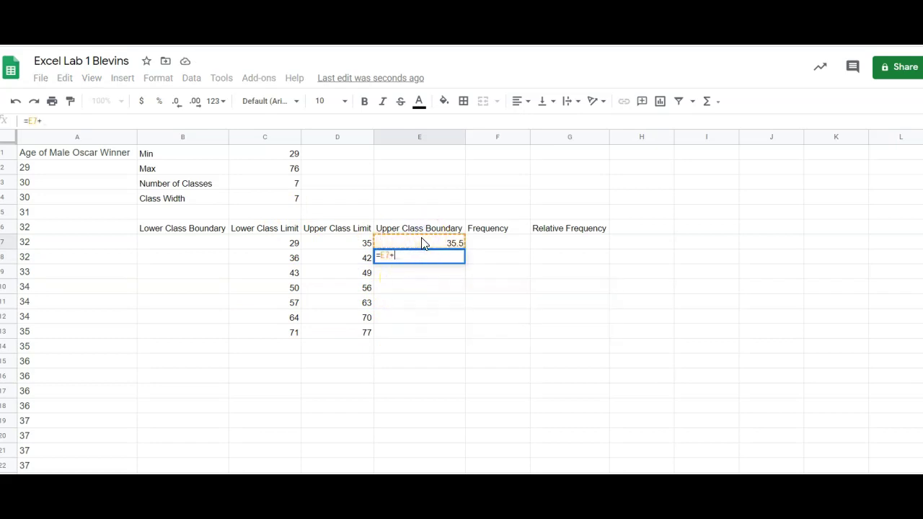
pyautogui.write('+')
pyautogui.click(279, 200)
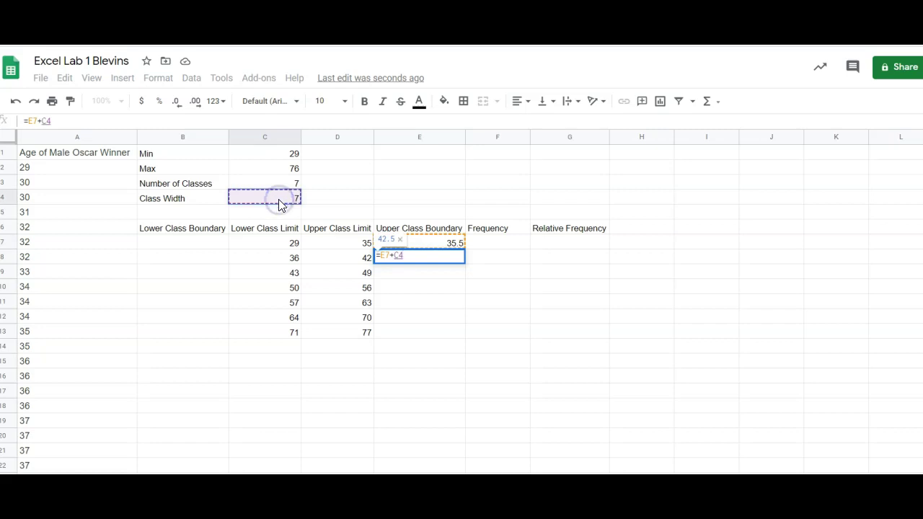
pyautogui.click(60, 121)
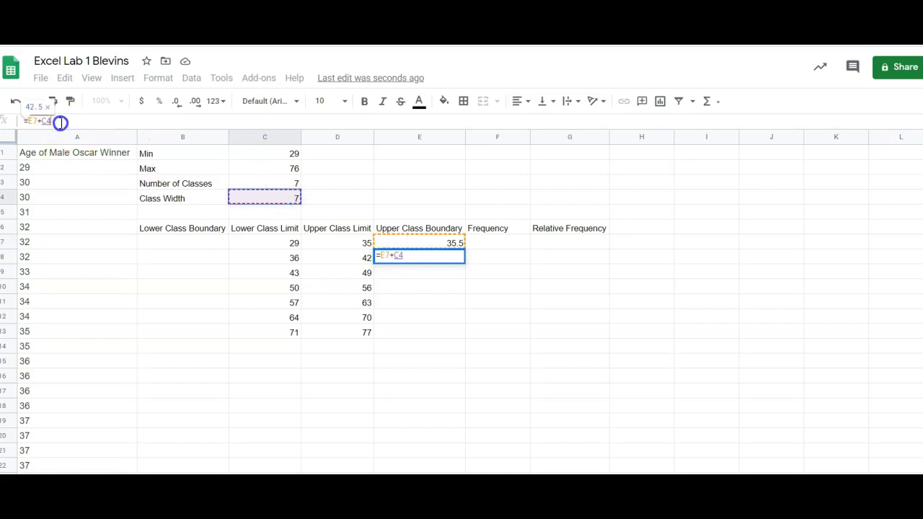
pyautogui.press('F4')
pyautogui.click(461, 258)
pyautogui.moveTo(465, 262); pyautogui.dragTo(454, 332)
pyautogui.click(434, 366)
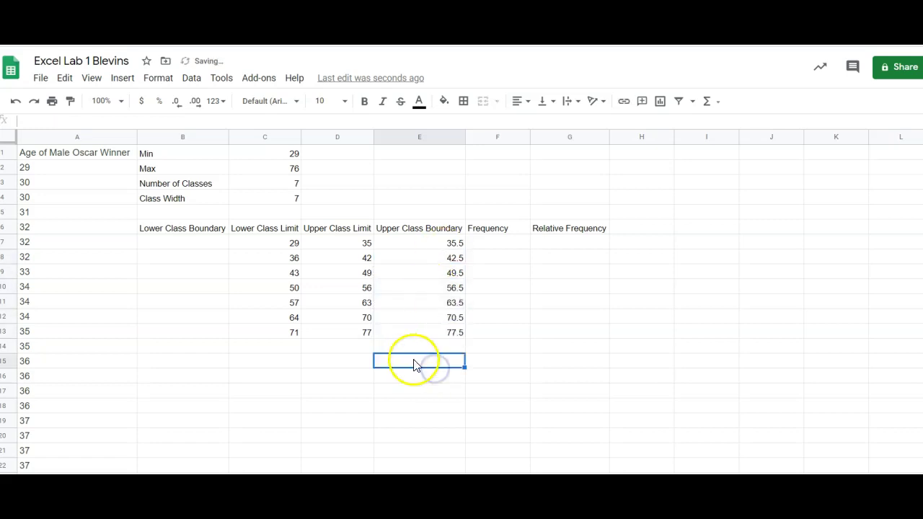
# - Calculate the first lower class boundary in B7 by subtracting the class width from the first upper boundary, with the formula =E7-C4
pyautogui.click(193, 242)
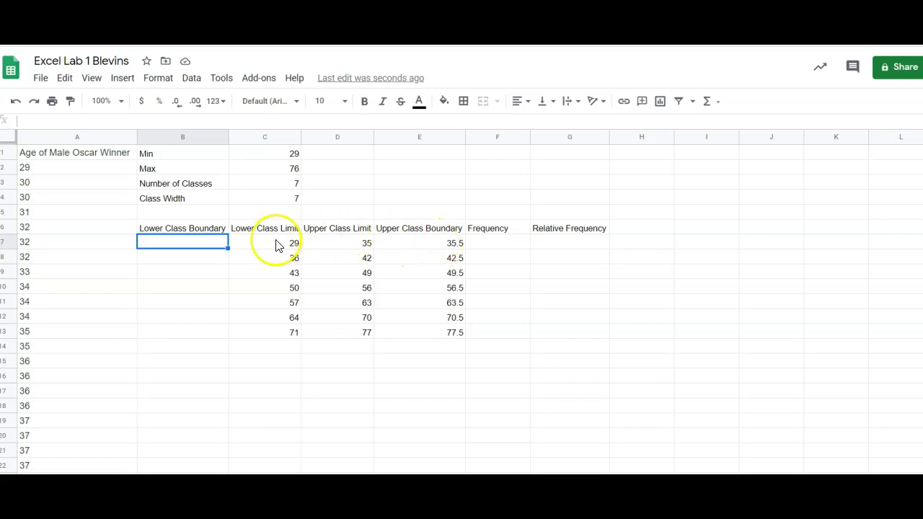
pyautogui.click(201, 245)
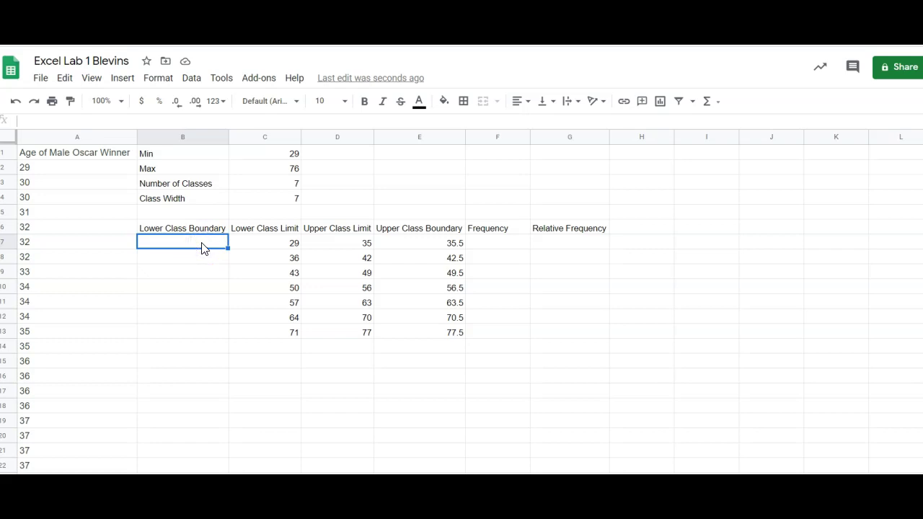
pyautogui.write('=')
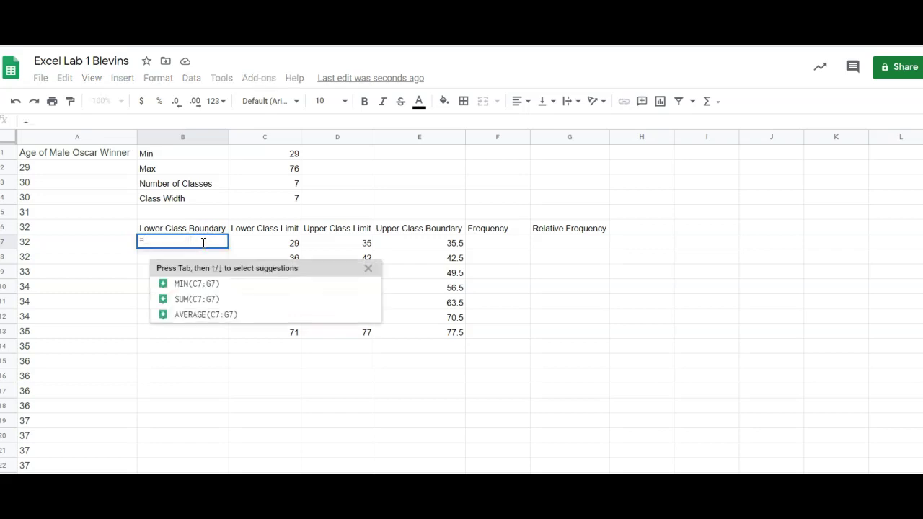
pyautogui.click(406, 245)
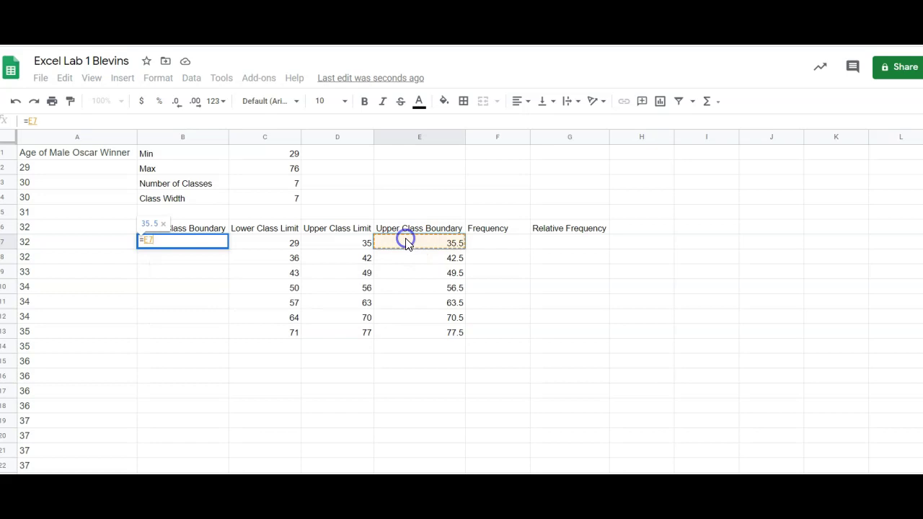
pyautogui.write('-')
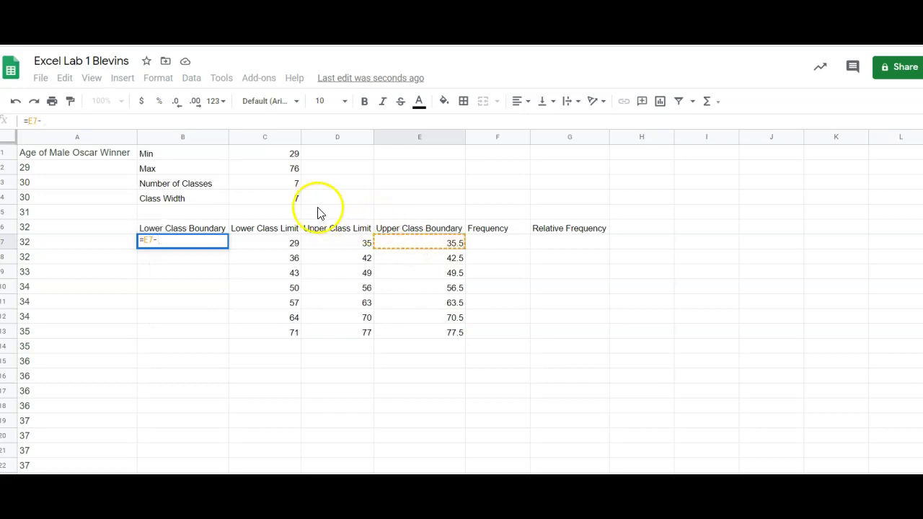
pyautogui.click(292, 197)
pyautogui.press('Return')
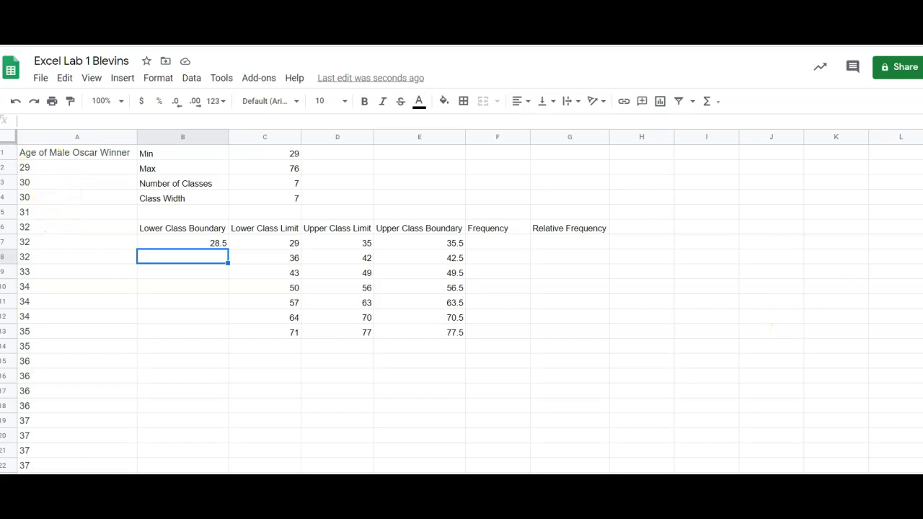
# - Add a test age of 79 below the data in A95 and review how the class table recalculates
pyautogui.scroll(-5, 772, 324)
pyautogui.scroll(6, 461, 310)
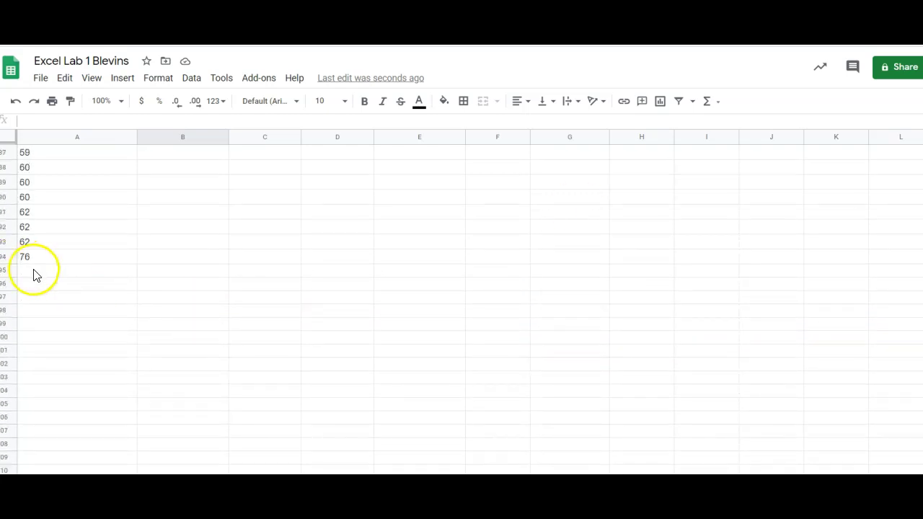
pyautogui.click(34, 273)
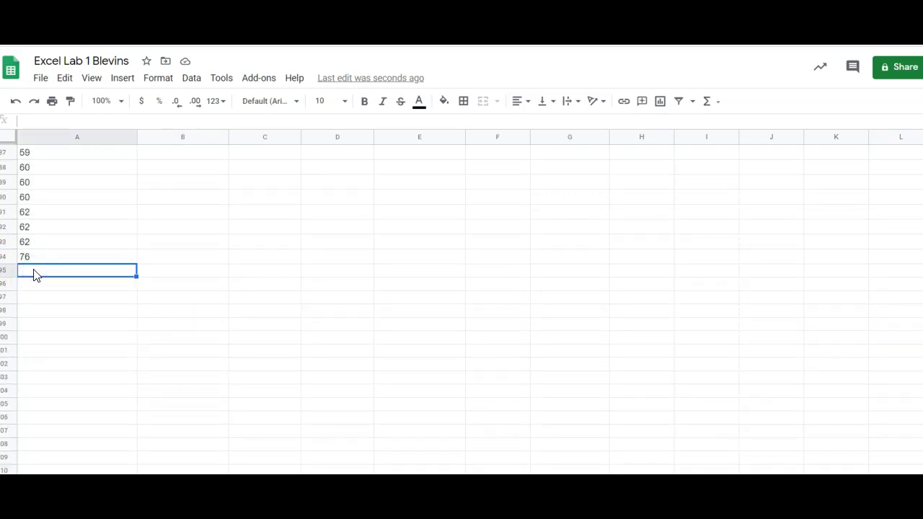
pyautogui.write('7')
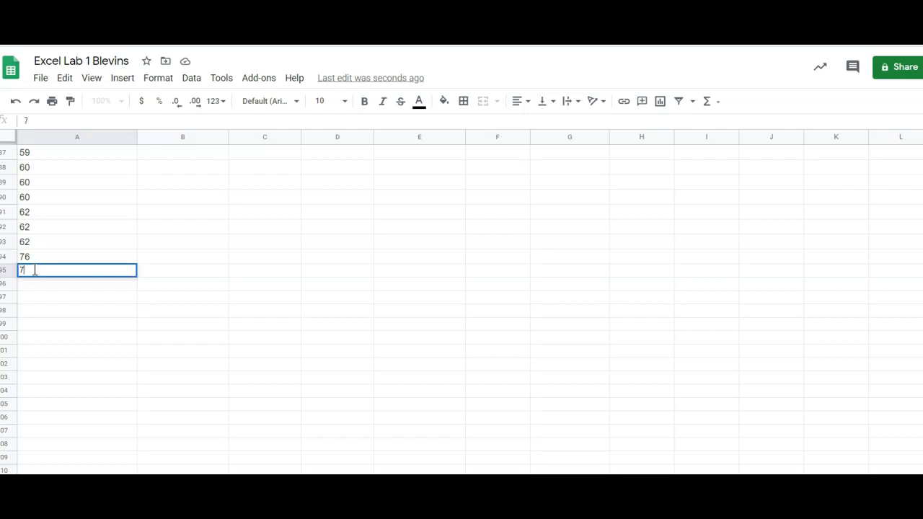
pyautogui.press('Return')
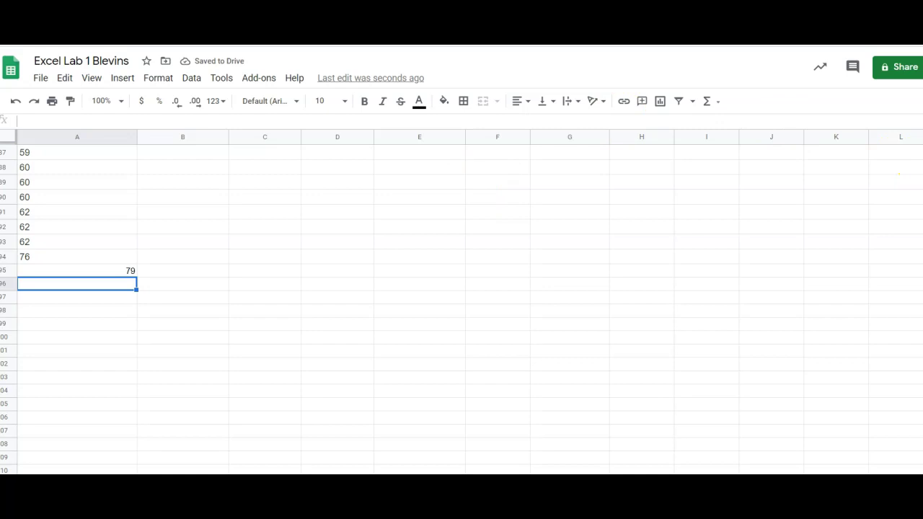
pyautogui.scroll(18, 462, 310)
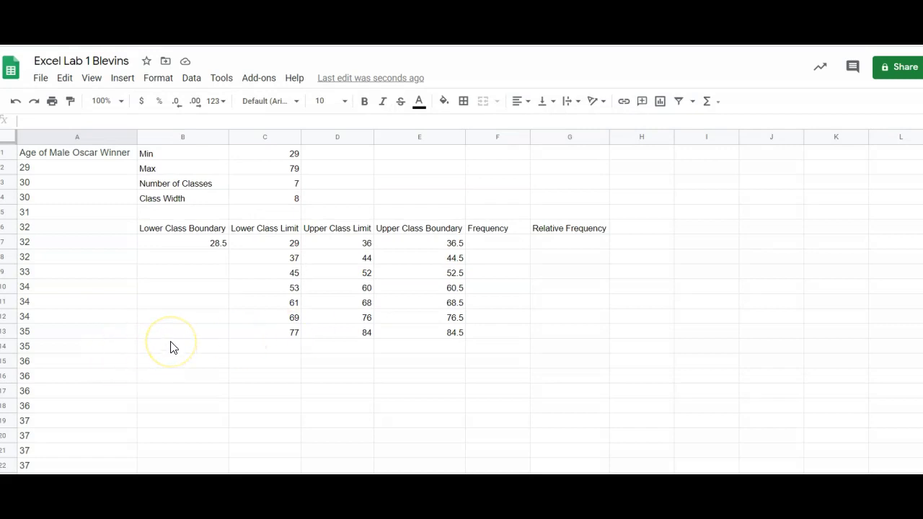
# - Remove the test age of 79 from A95 and return to the class table
pyautogui.hotkey('ctrl', 'Down')
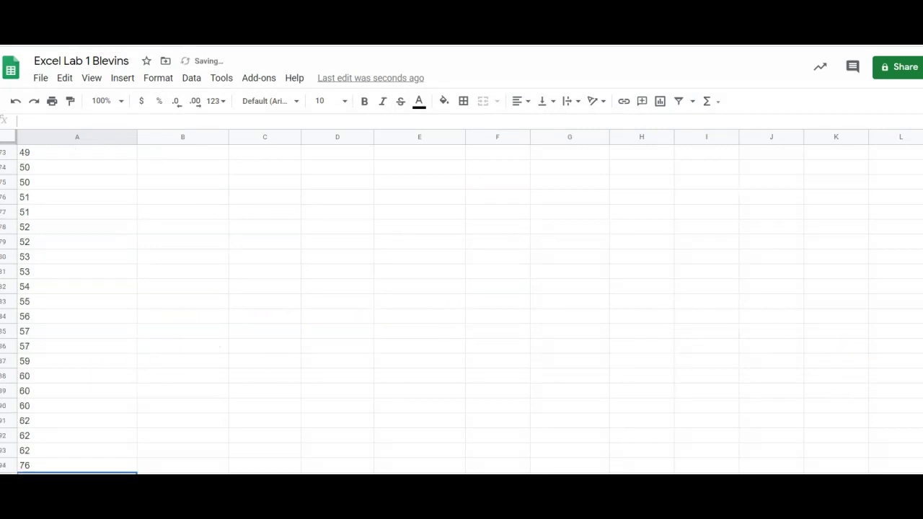
pyautogui.scroll(20, 461, 303)
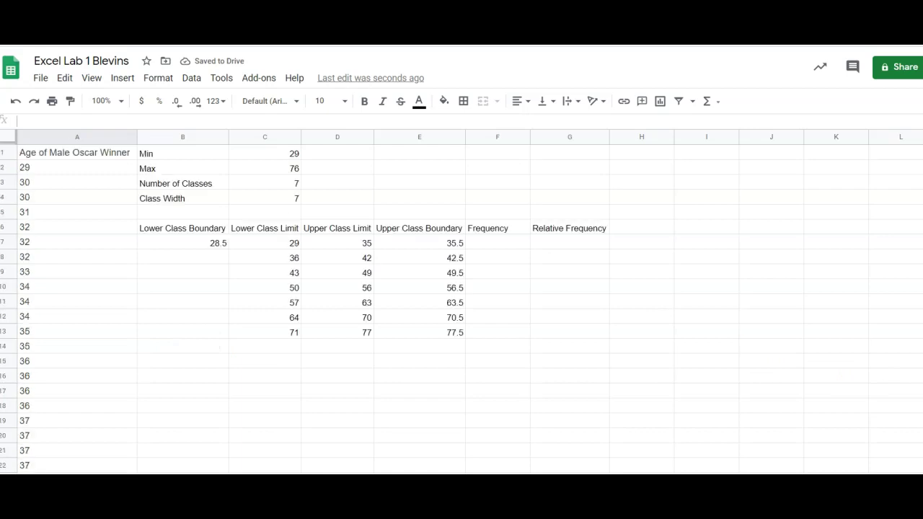
pyautogui.click(369, 361)
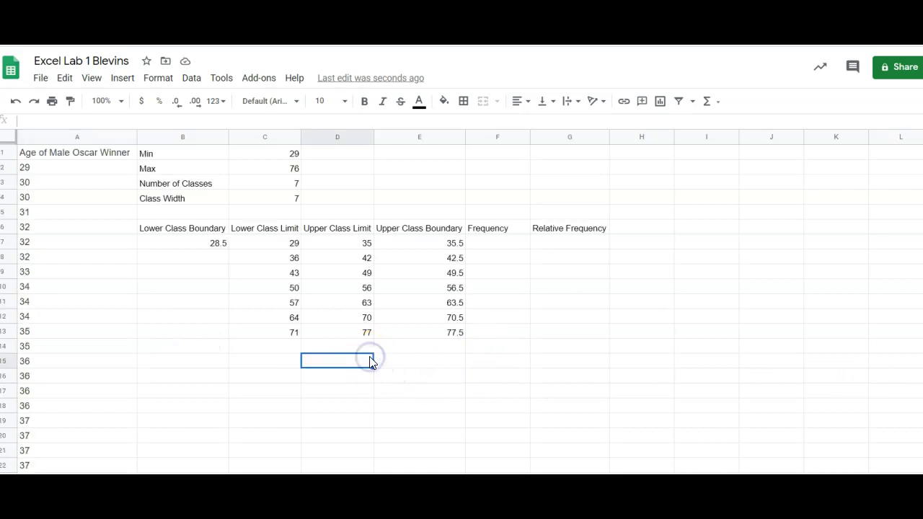
# - Examine the formula behind the lower class limit in C11
pyautogui.click(274, 302)
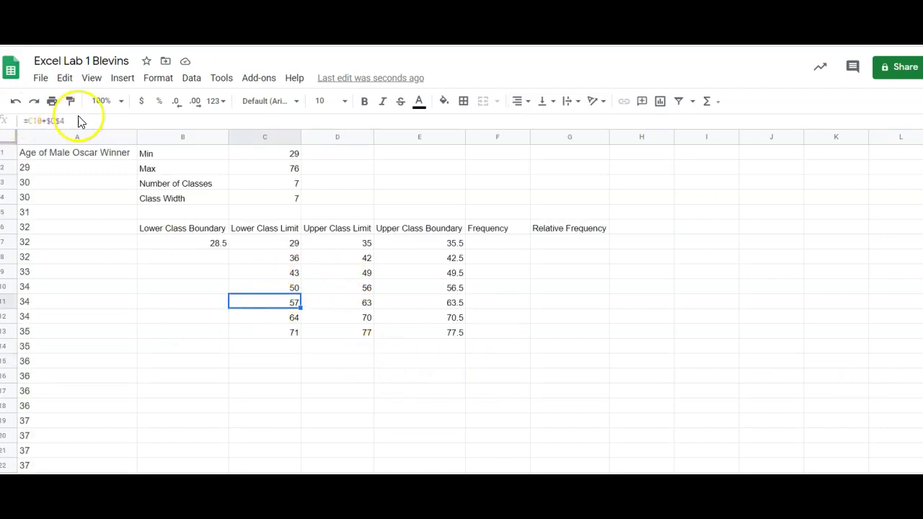
pyautogui.click(329, 353)
pyautogui.click(324, 361)
pyautogui.click(214, 361)
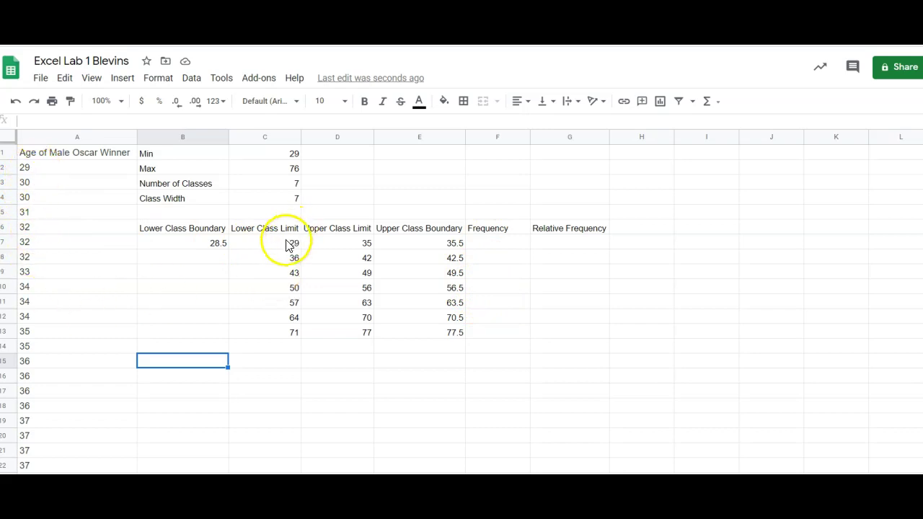
# - Count the ages in the first class in F7 with the formula =COUNT(A2:A14)
pyautogui.click(482, 243)
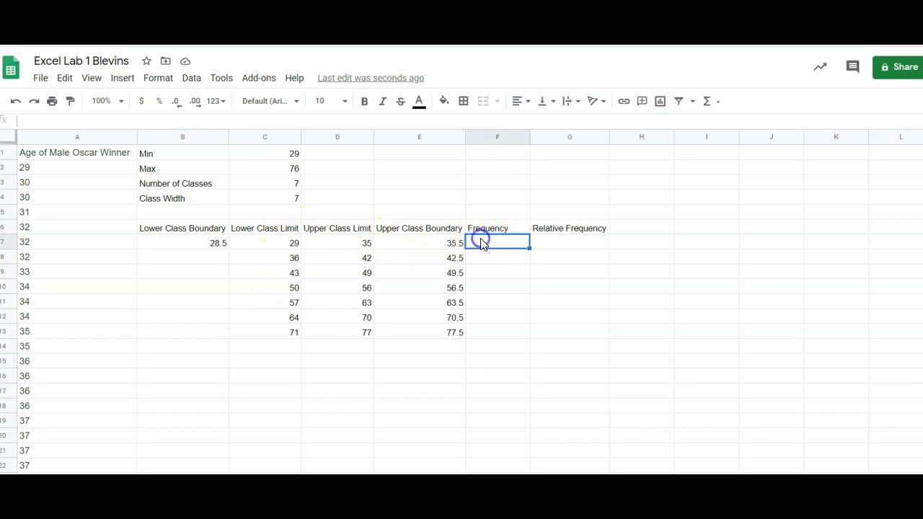
pyautogui.write('=COUNT(')
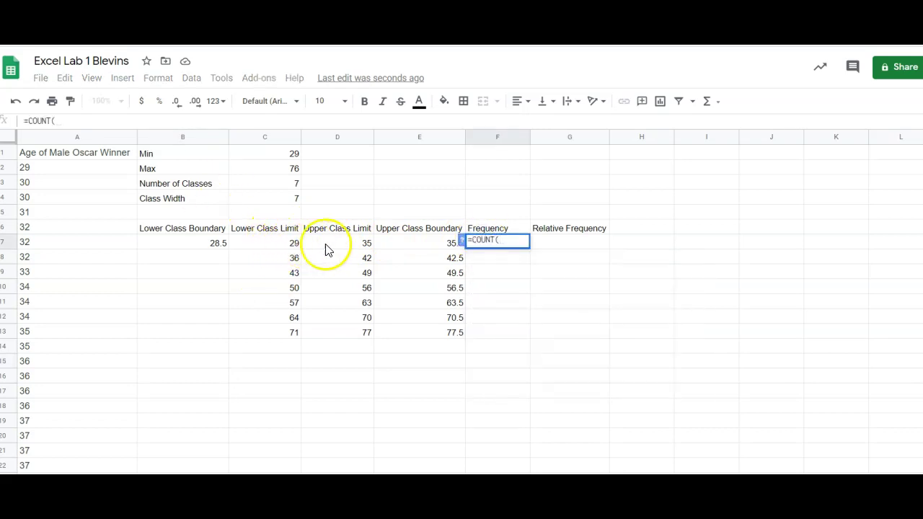
pyautogui.click(81, 169)
pyautogui.moveTo(82, 168); pyautogui.dragTo(72, 349)
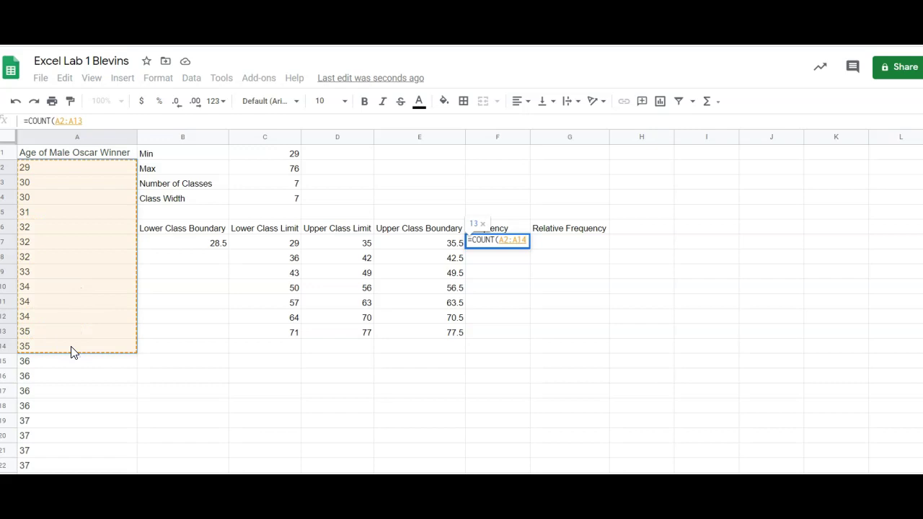
pyautogui.press('Return')
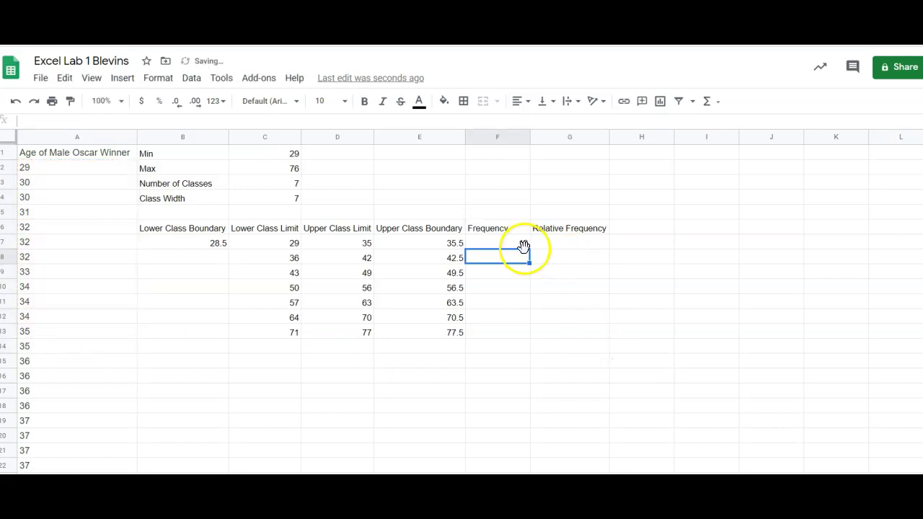
# - Count the ages in the second class in F8 with the formula =count(A15:A48)
pyautogui.write('=')
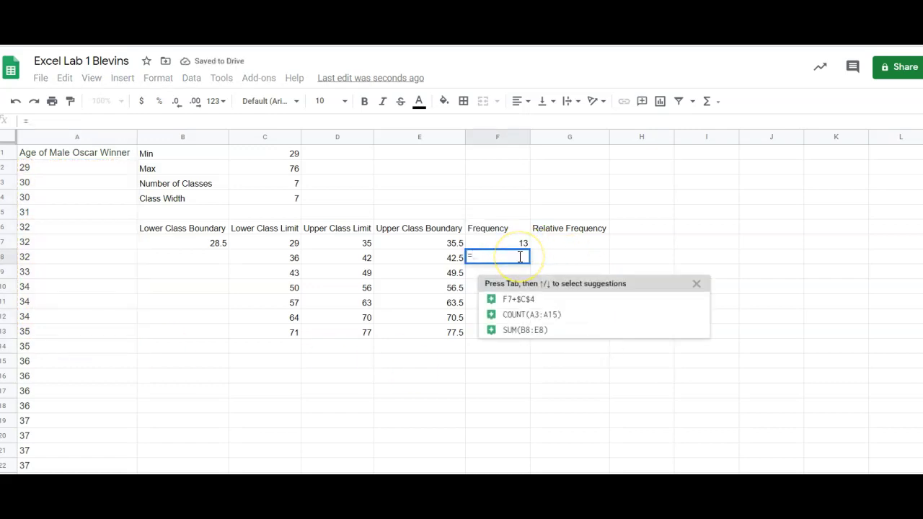
pyautogui.write('count(')
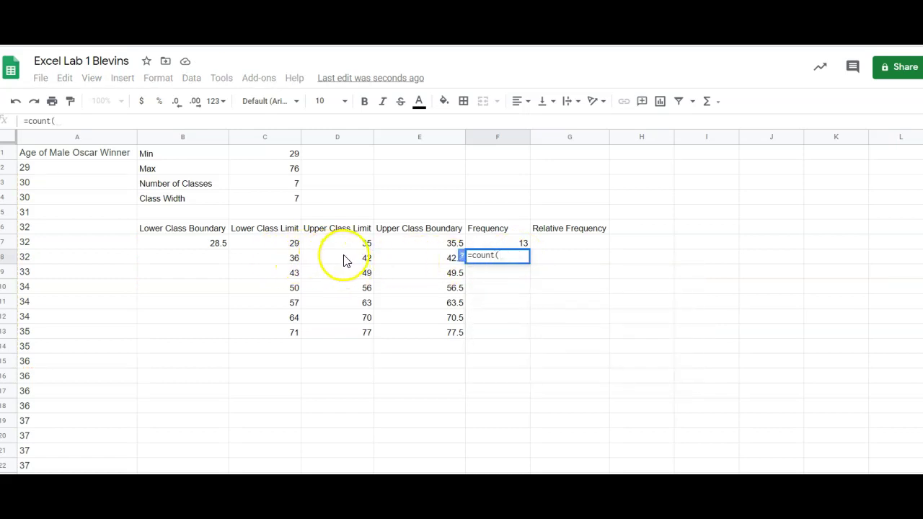
pyautogui.moveTo(62, 363); pyautogui.dragTo(66, 387)
pyautogui.press('Return')
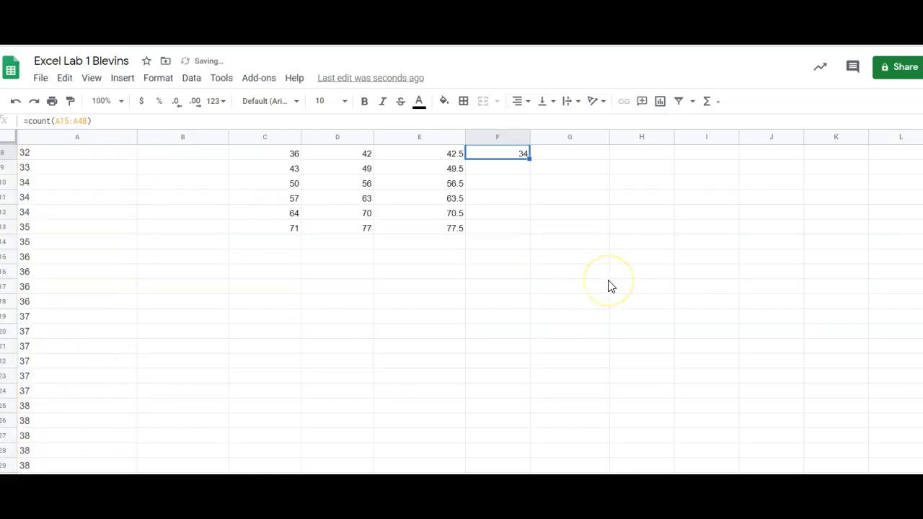
# - Compare the COUNT formulas of the first two class frequencies in F7 and F8
pyautogui.press('Down')
pyautogui.press('Down')
pyautogui.press('Down')
pyautogui.press('Down')
pyautogui.press('Down')
pyautogui.press('Down')
pyautogui.press('Down')
pyautogui.press('Down')
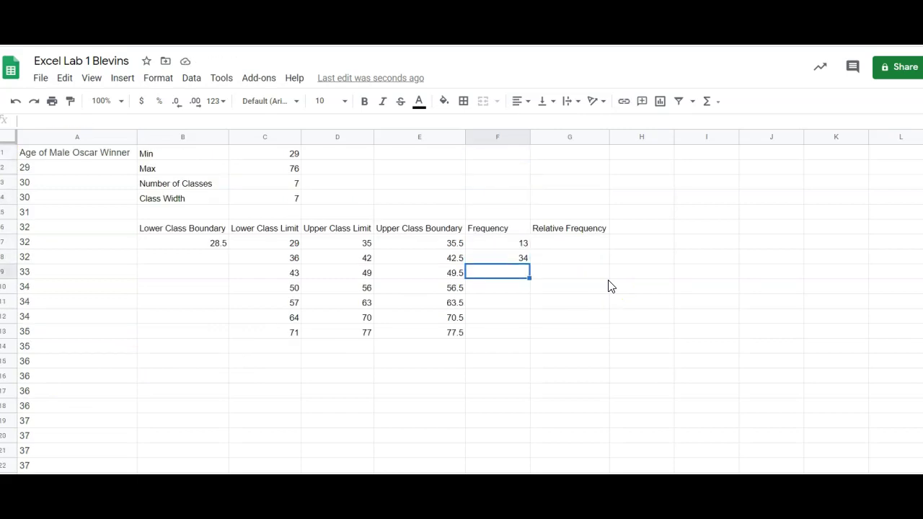
pyautogui.press('Up')
pyautogui.press('Up')
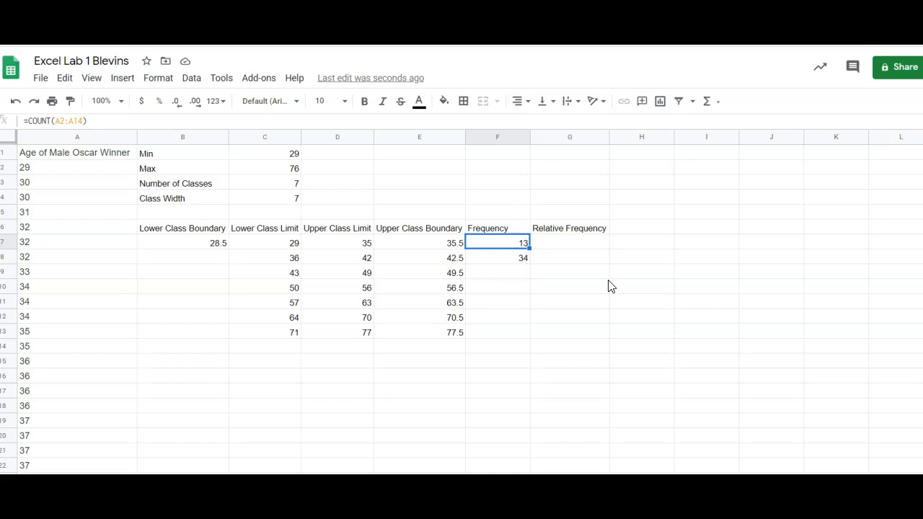
pyautogui.press('Down')
pyautogui.press('Up')
pyautogui.press('Down')
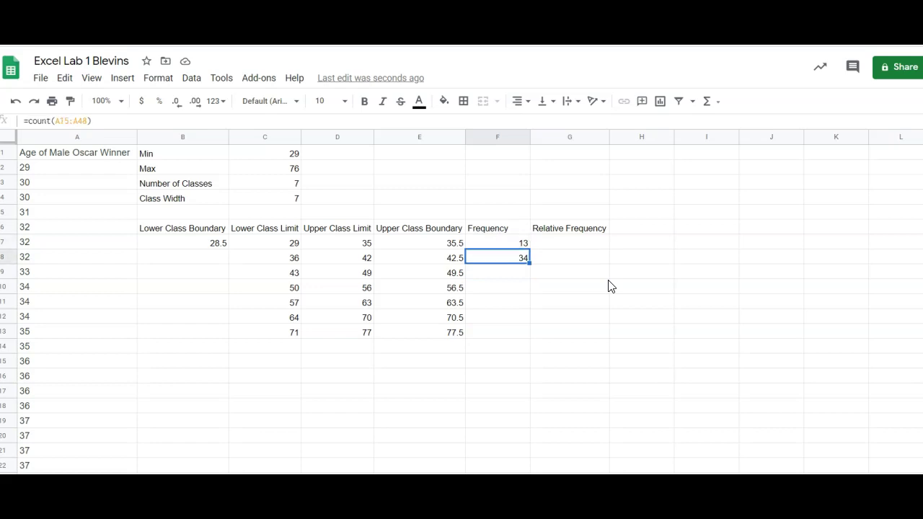
pyautogui.press('Up')
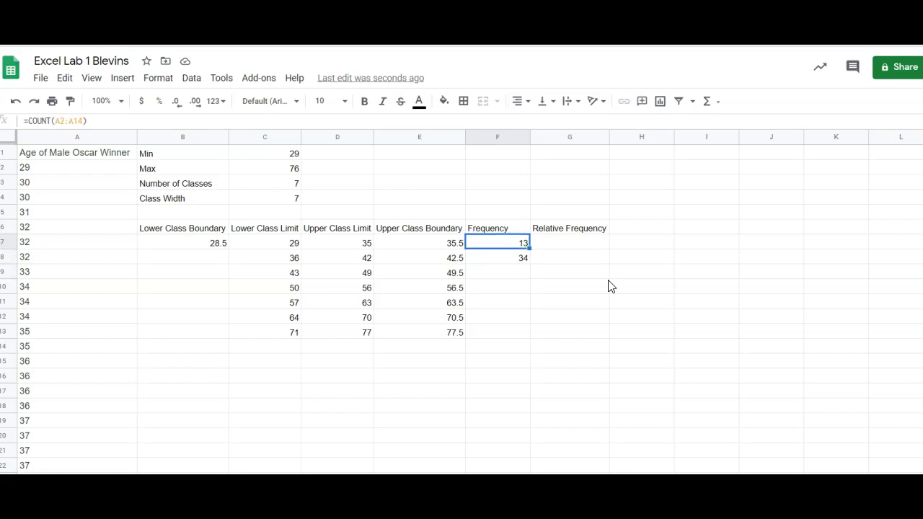
# - Clear both frequency formulas from F7 and F8, and select the first age in A2
pyautogui.press('Down')
pyautogui.press('Delete')
pyautogui.click(395, 352)
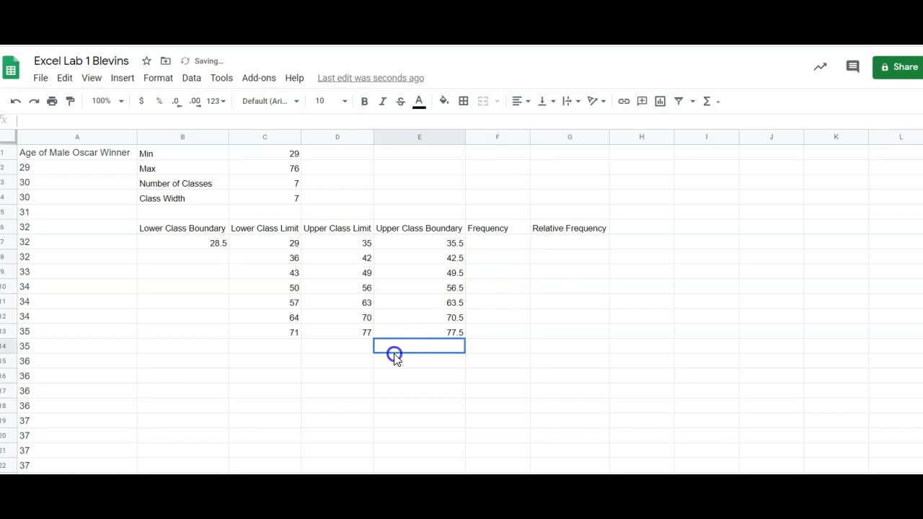
pyautogui.click(263, 345)
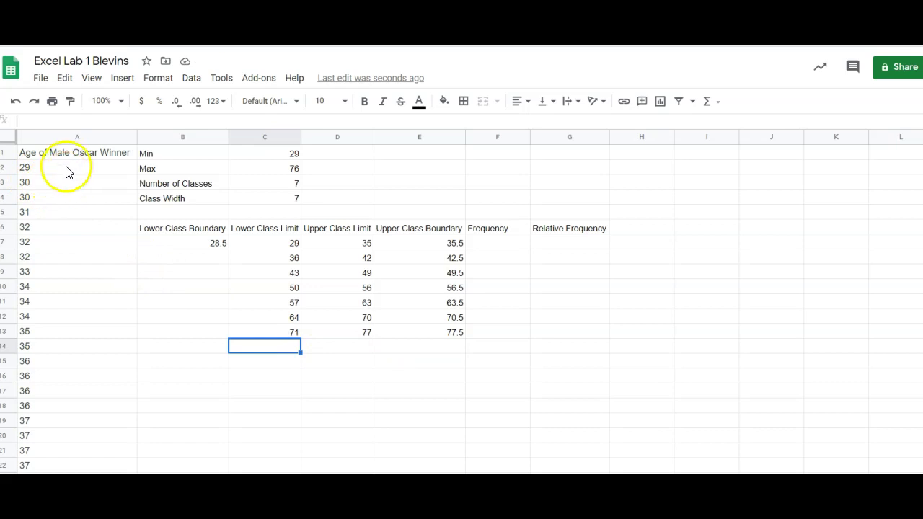
pyautogui.click(80, 170)
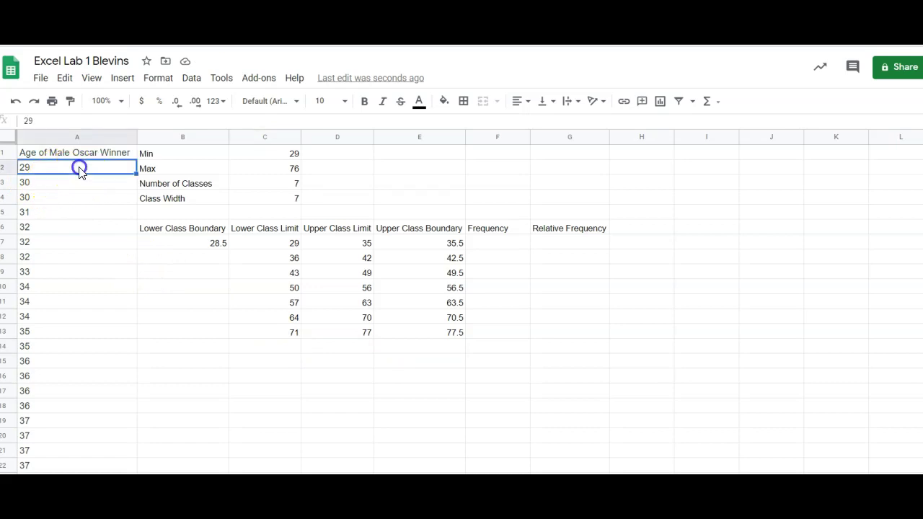
pyautogui.hotkey('ctrl', 'shift', 'Down')
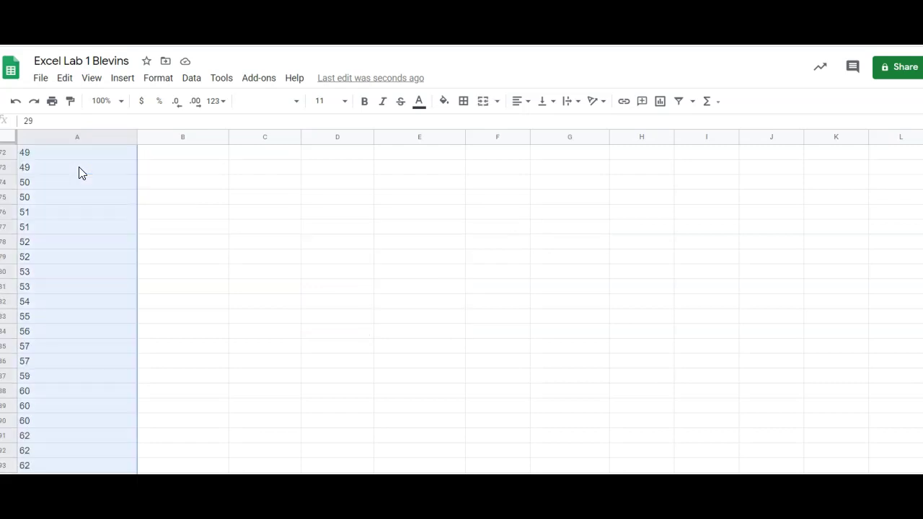
pyautogui.click(70, 101)
pyautogui.click(160, 438)
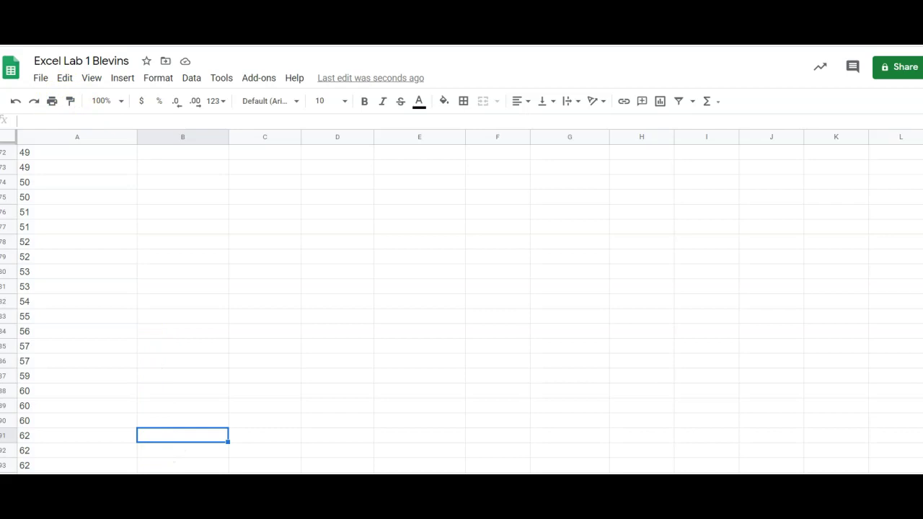
# - Insert a chart of the age data with its header, A1:A94, and change the chart type to histogram
pyautogui.click(77, 474)
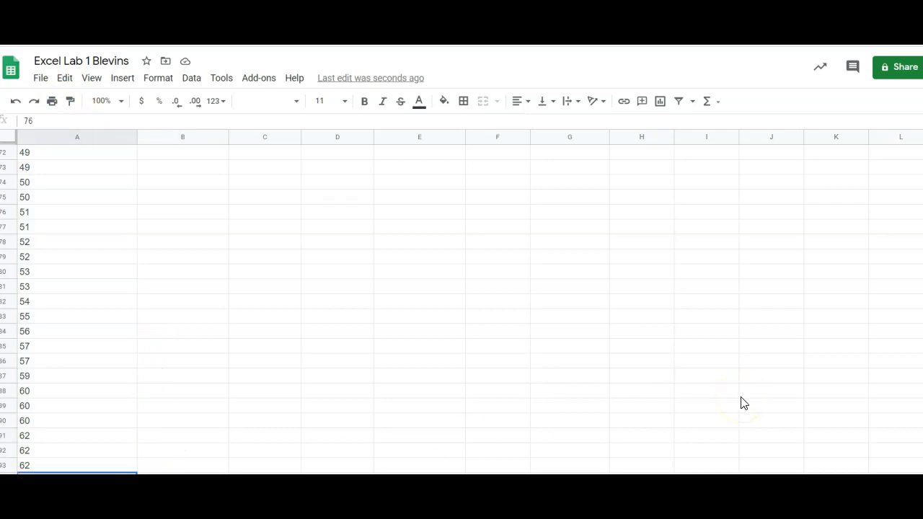
pyautogui.hotkey('ctrl', 'shift', 'Up')
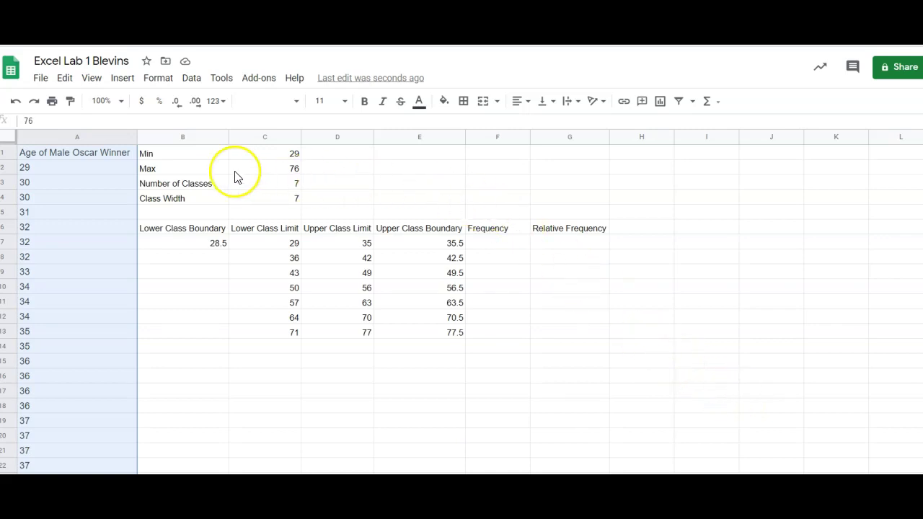
pyautogui.click(75, 148)
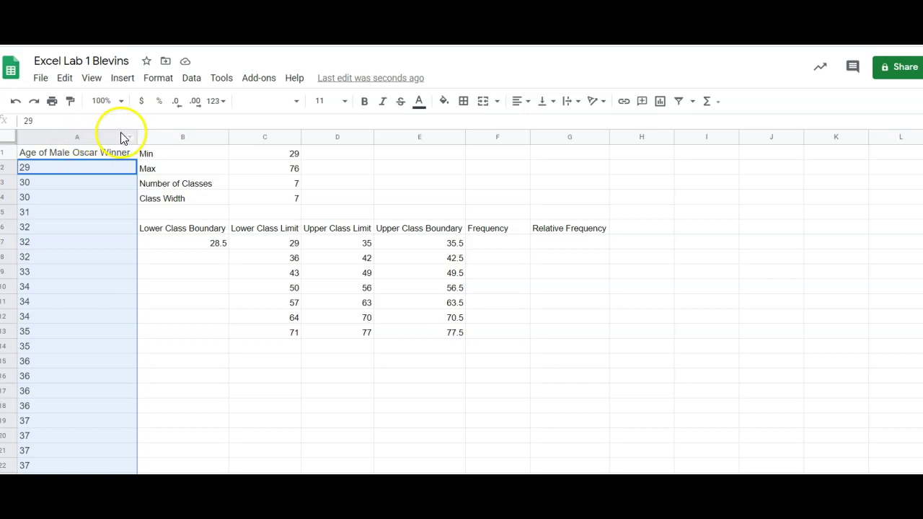
pyautogui.click(73, 153)
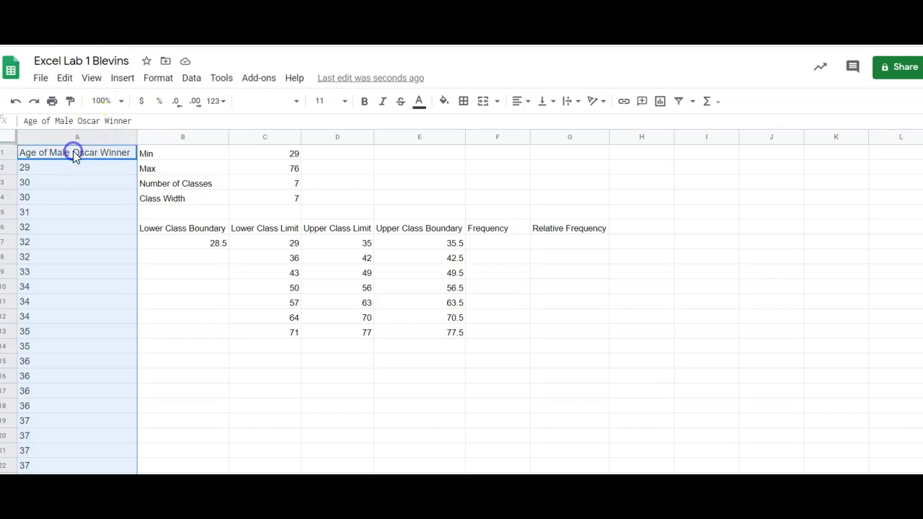
pyautogui.click(121, 79)
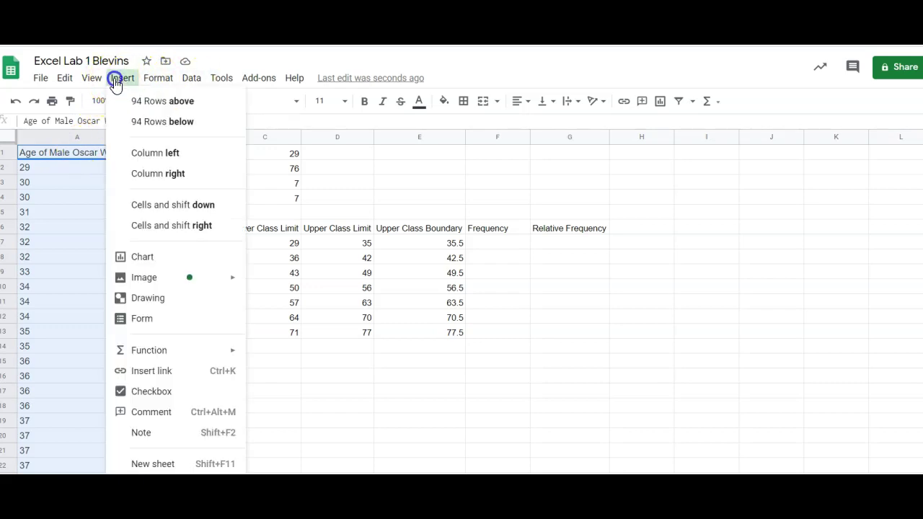
pyautogui.click(142, 257)
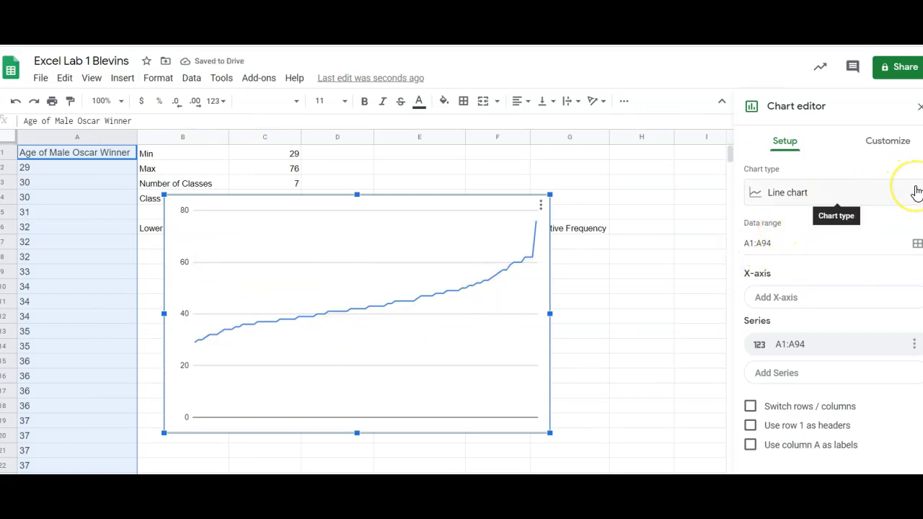
pyautogui.click(913, 189)
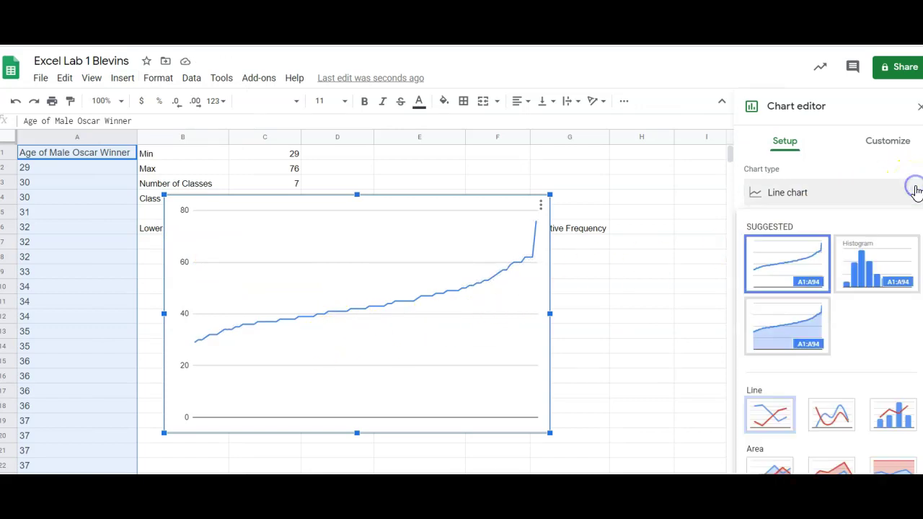
pyautogui.click(885, 260)
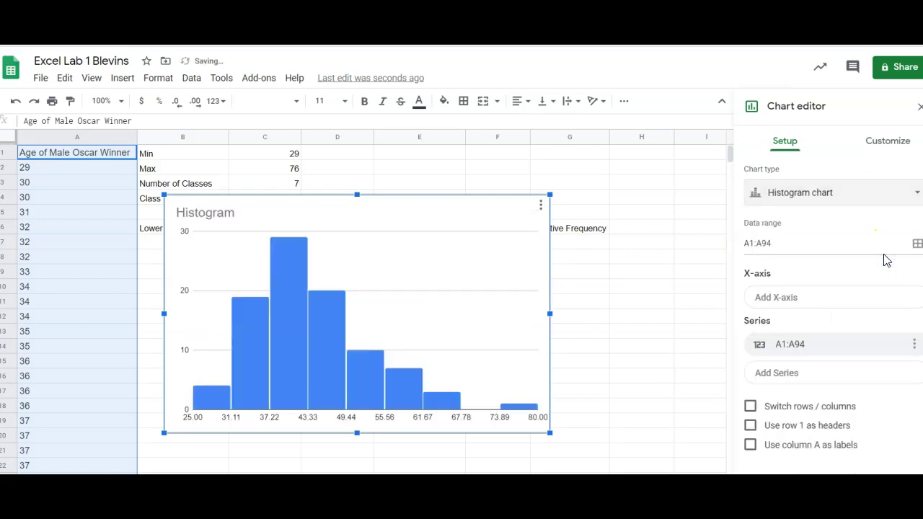
# - Locate the histogram among the available chart types and leave the chart type unchanged
pyautogui.click(914, 192)
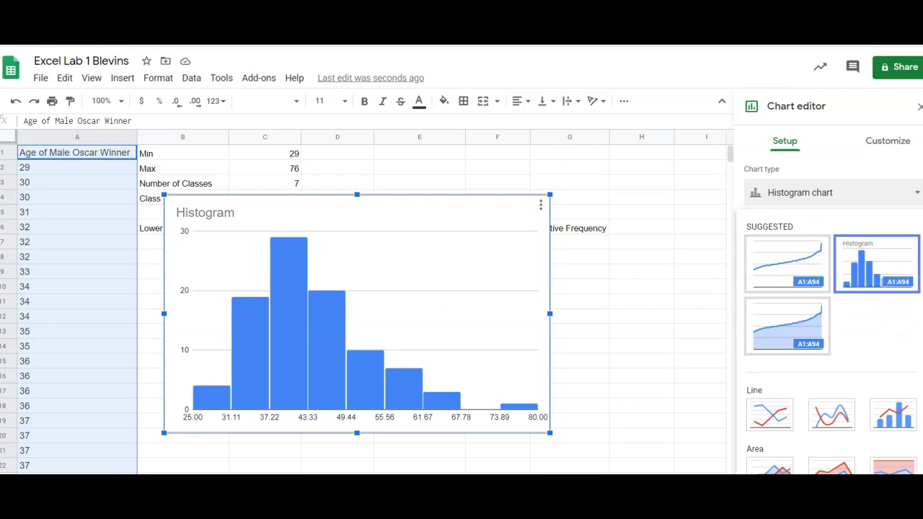
pyautogui.scroll(-10, 831, 342)
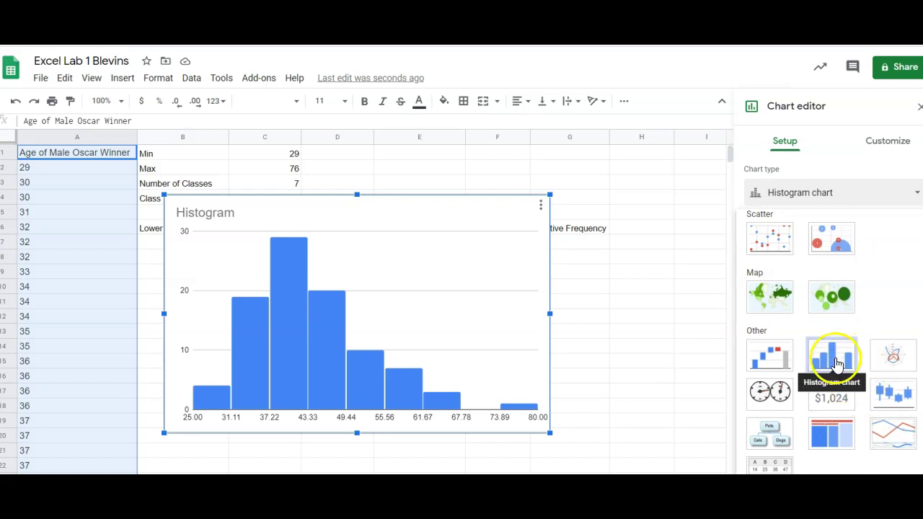
pyautogui.scroll(10, 831, 343)
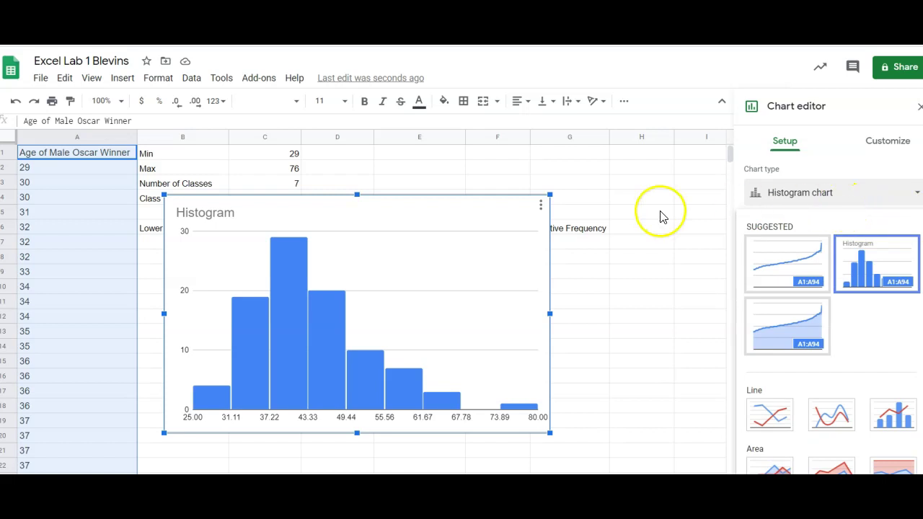
pyautogui.click(477, 224)
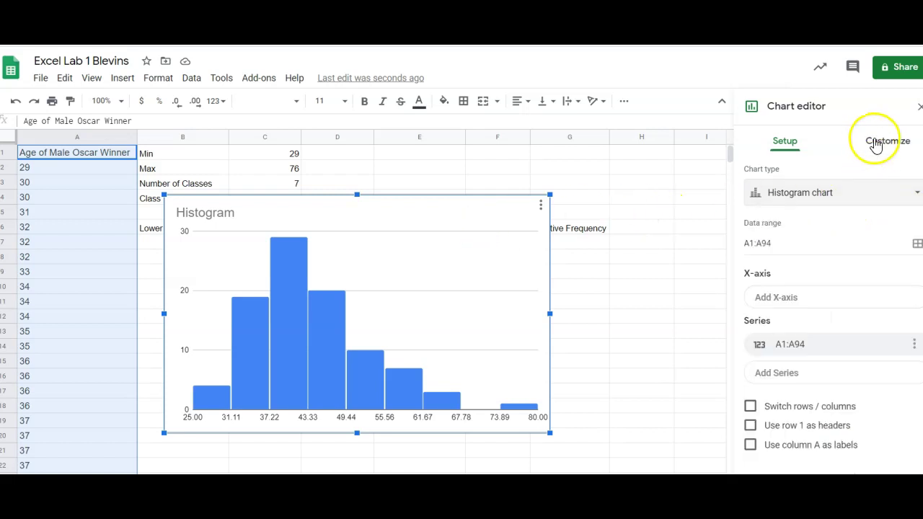
# - Move the histogram below the class table and set its bucket size to 7
pyautogui.click(874, 143)
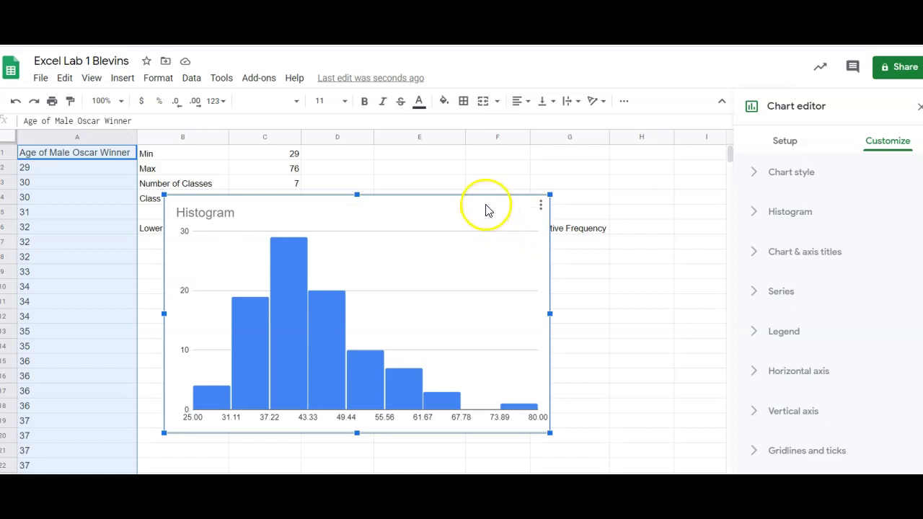
pyautogui.moveTo(487, 207); pyautogui.dragTo(500, 362)
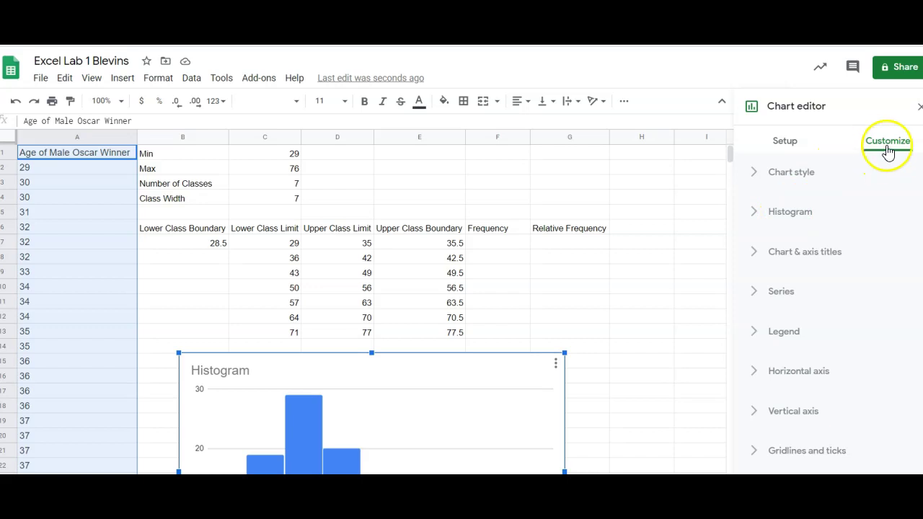
pyautogui.click(755, 213)
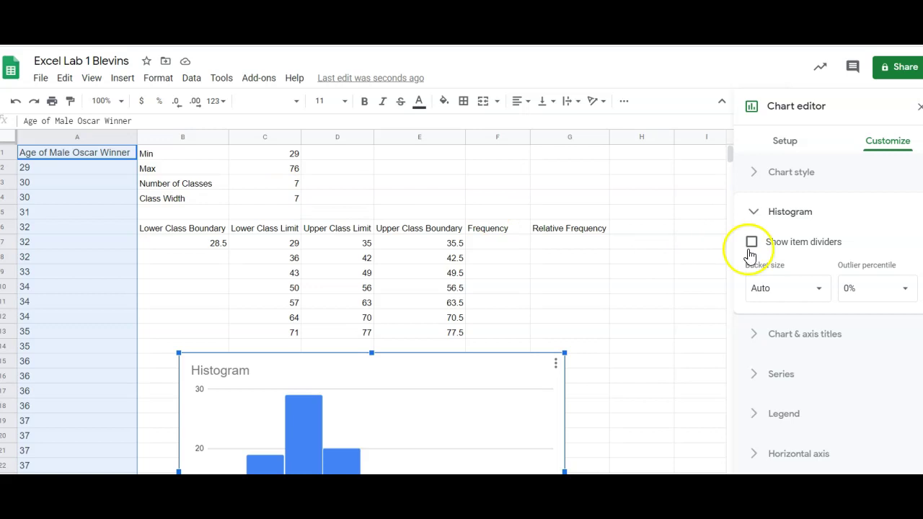
pyautogui.click(761, 288)
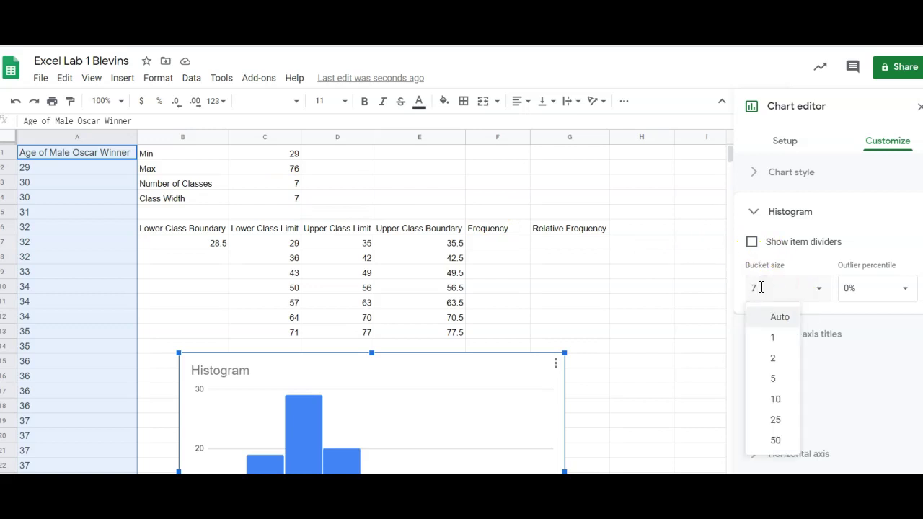
pyautogui.press('Return')
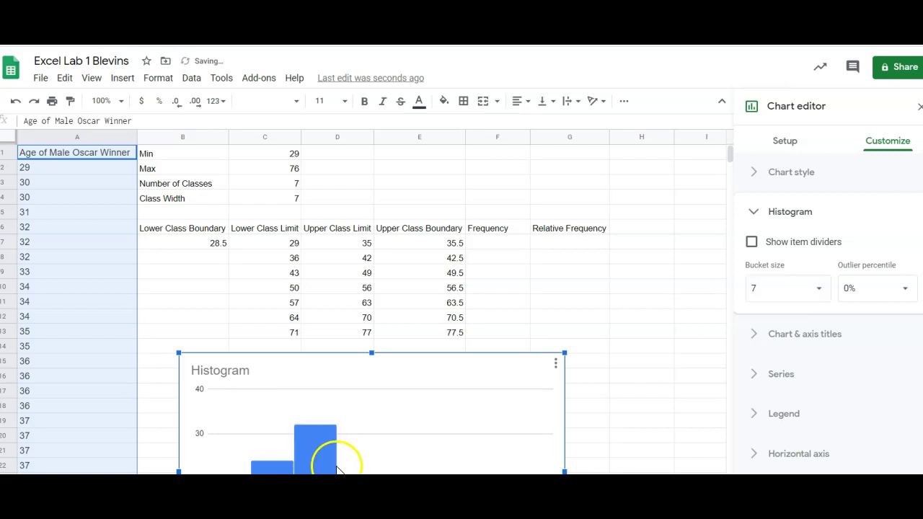
# - Set the minimum of the histogram's horizontal axis to 28.5
pyautogui.click(753, 212)
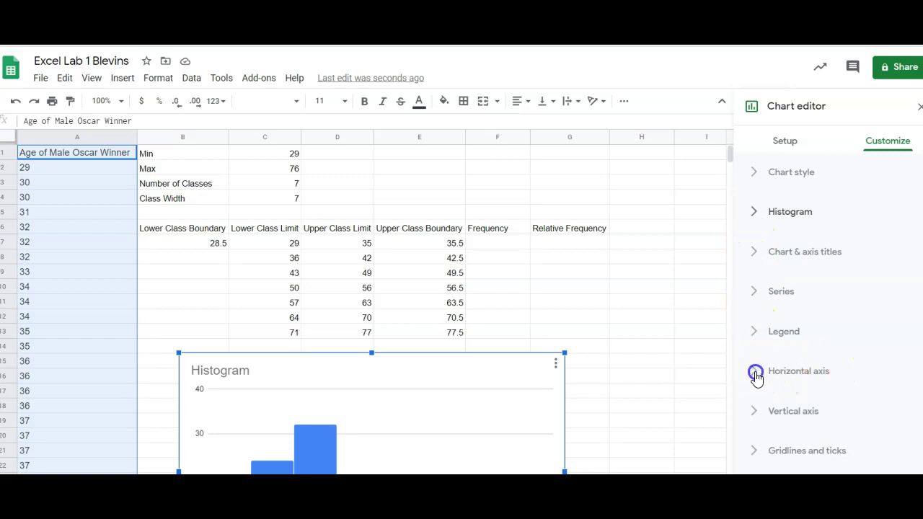
pyautogui.click(754, 373)
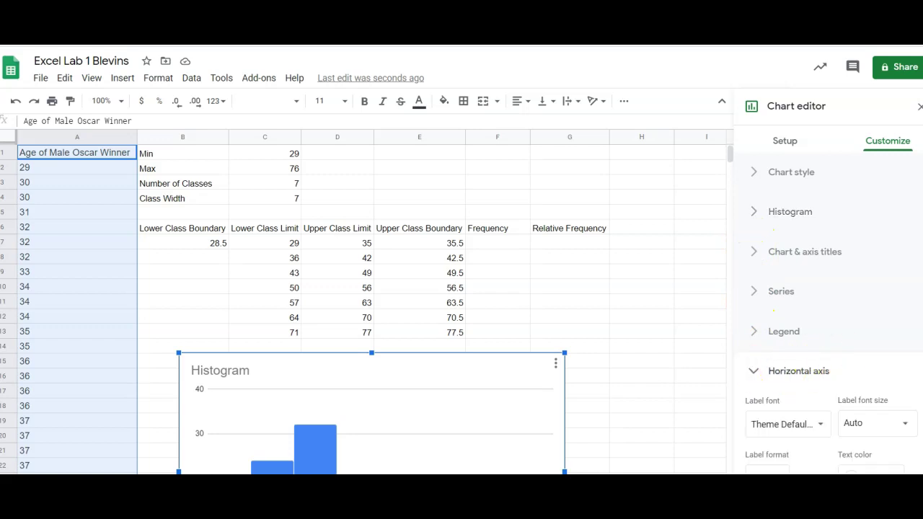
pyautogui.scroll(-5, 782, 371)
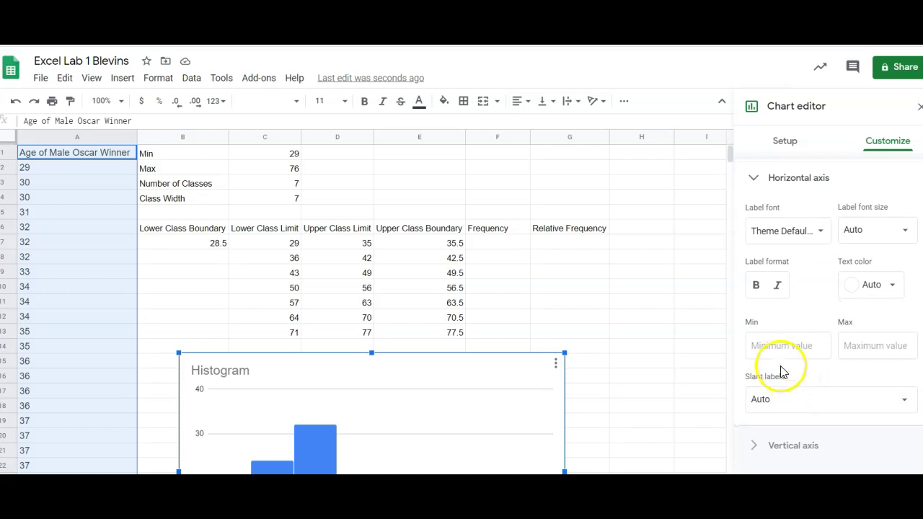
pyautogui.click(774, 344)
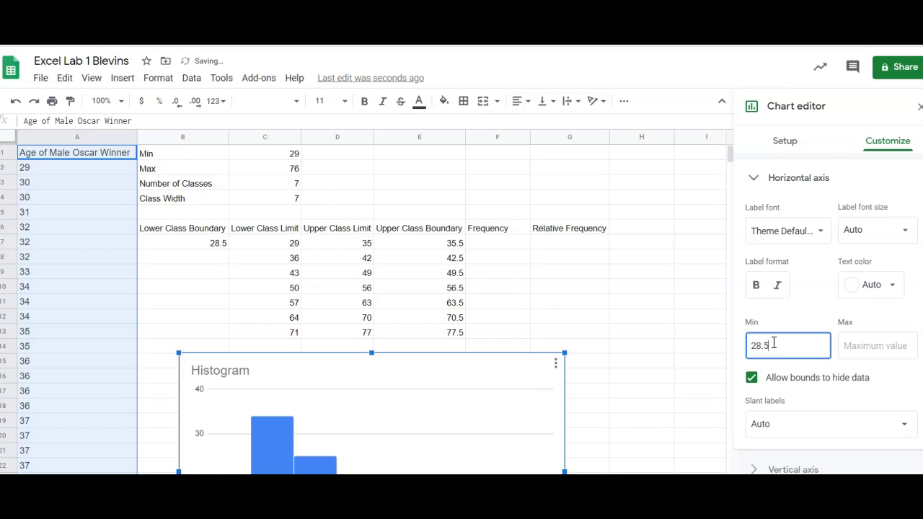
pyautogui.click(752, 180)
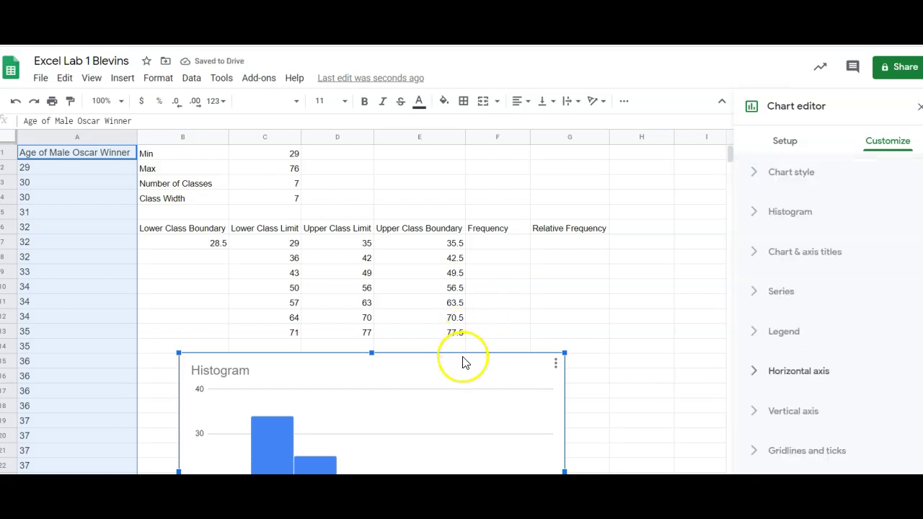
# - Bring the whole histogram into view to check its class boundaries, move it back below the table and close the chart editor
pyautogui.moveTo(461, 367); pyautogui.dragTo(510, 220)
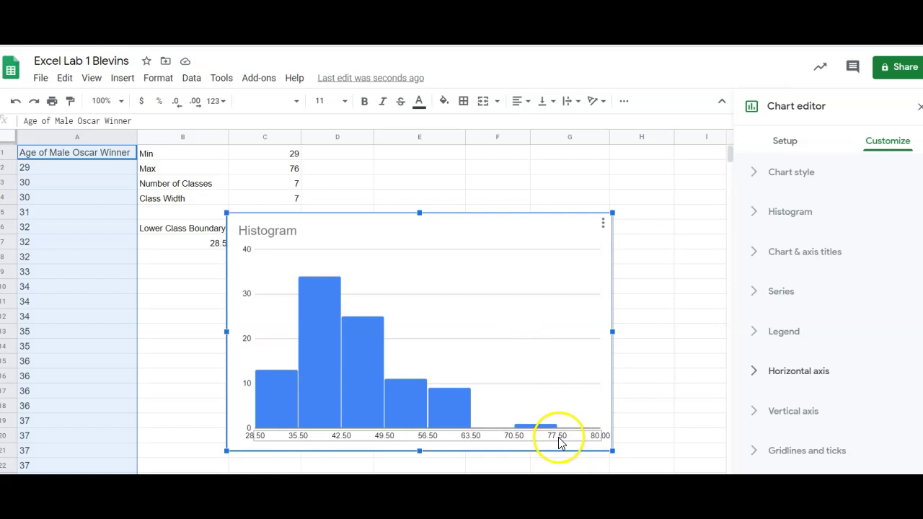
pyautogui.moveTo(537, 228); pyautogui.dragTo(471, 360)
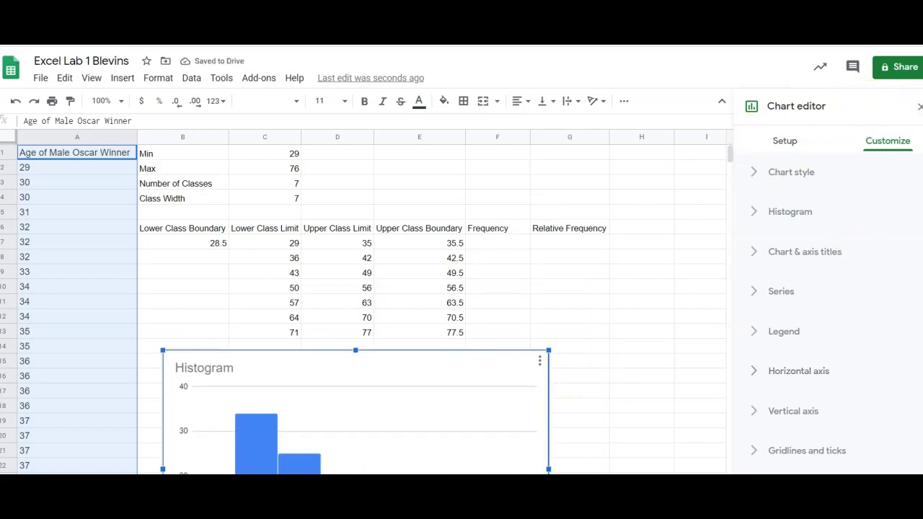
pyautogui.click(918, 107)
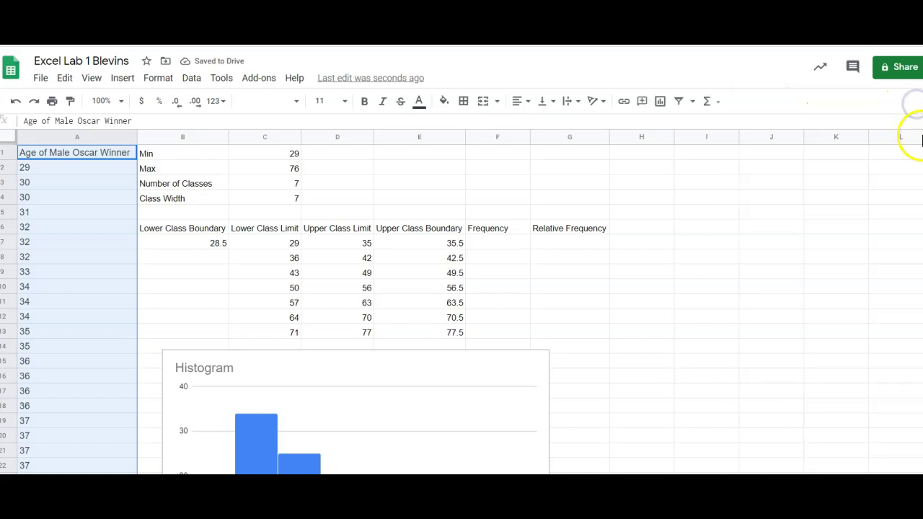
# - Inspect the histogram bars to read the number of ages in each class
pyautogui.scroll(-5, 303, 302)
pyautogui.scroll(4, 303, 303)
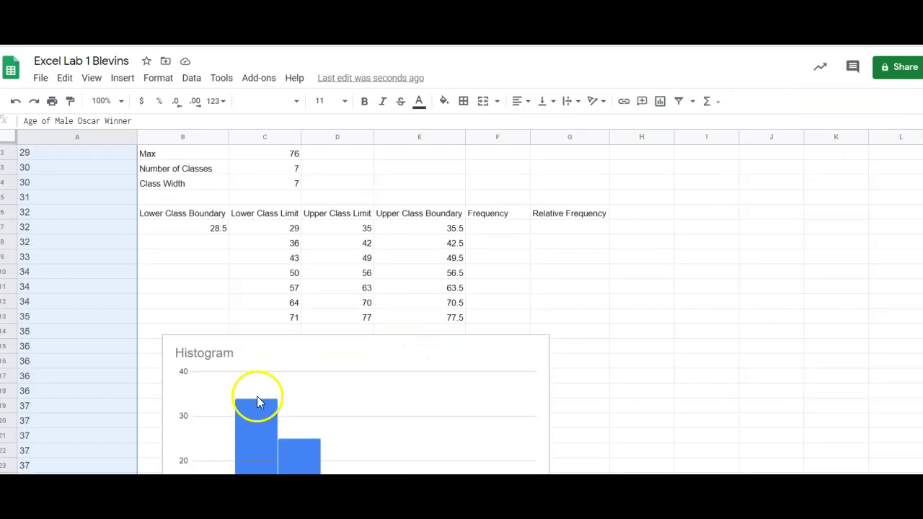
pyautogui.click(241, 436)
pyautogui.scroll(-2, 240, 437)
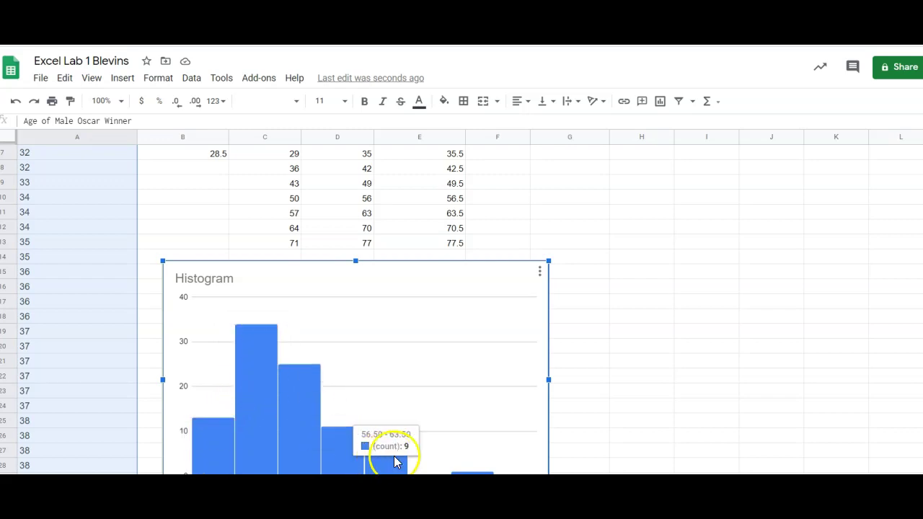
pyautogui.moveTo(471, 464)
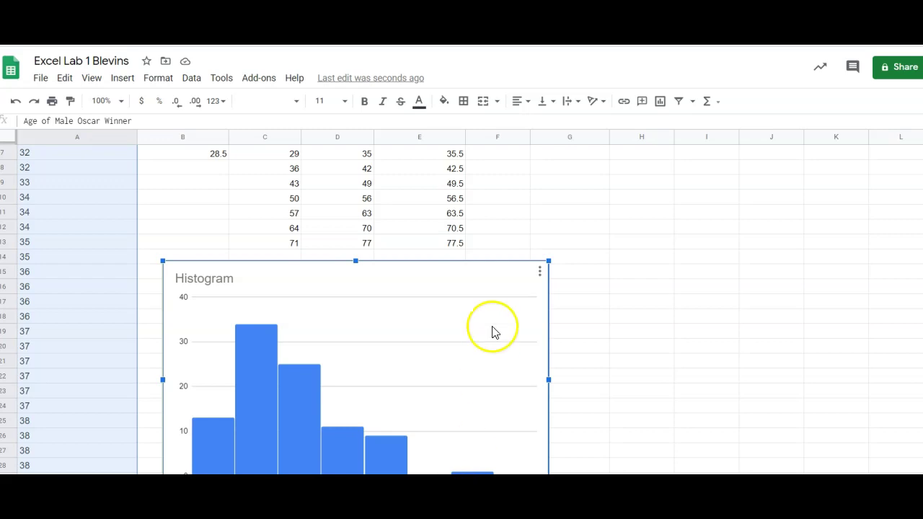
# - Enter the frequencies of the four highest classes in F10:F13 as 11, 9, 0 and 1
pyautogui.click(489, 244)
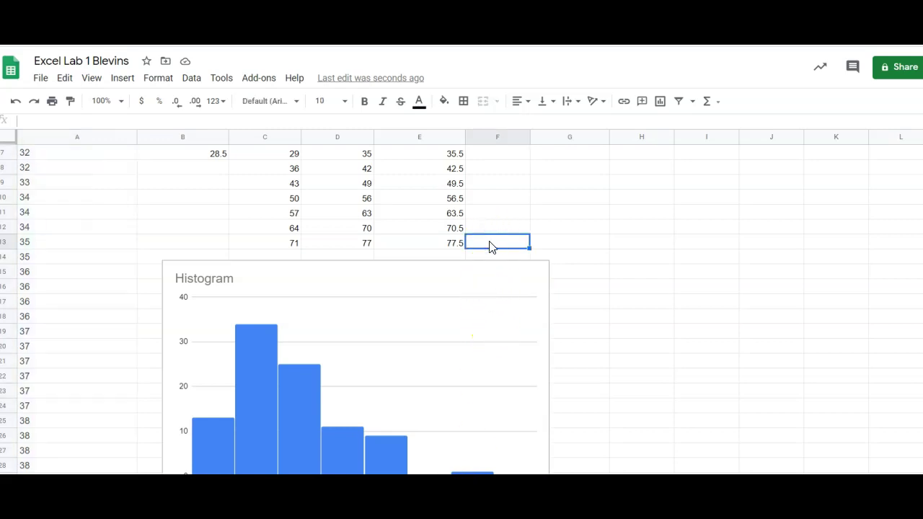
pyautogui.write('1')
pyautogui.press('Up')
pyautogui.write('0')
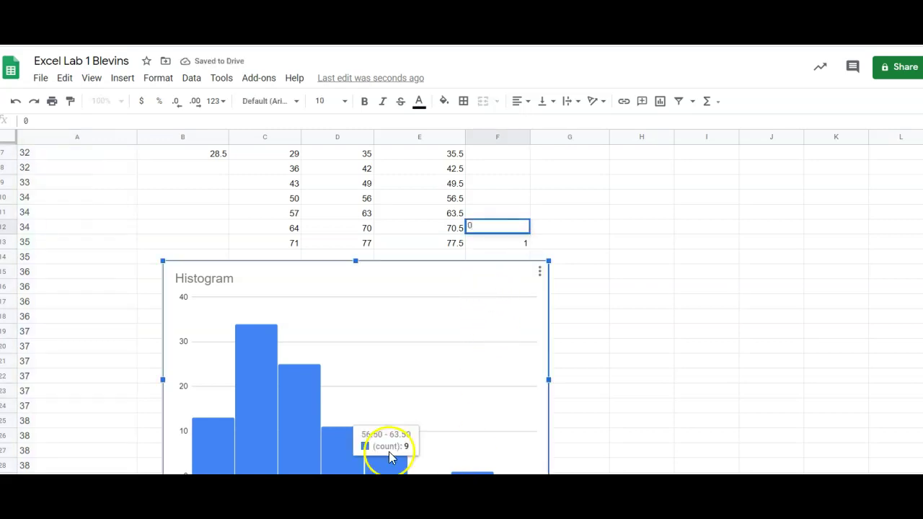
pyautogui.press('Up')
pyautogui.write('9')
pyautogui.press('Up')
pyautogui.write('11')
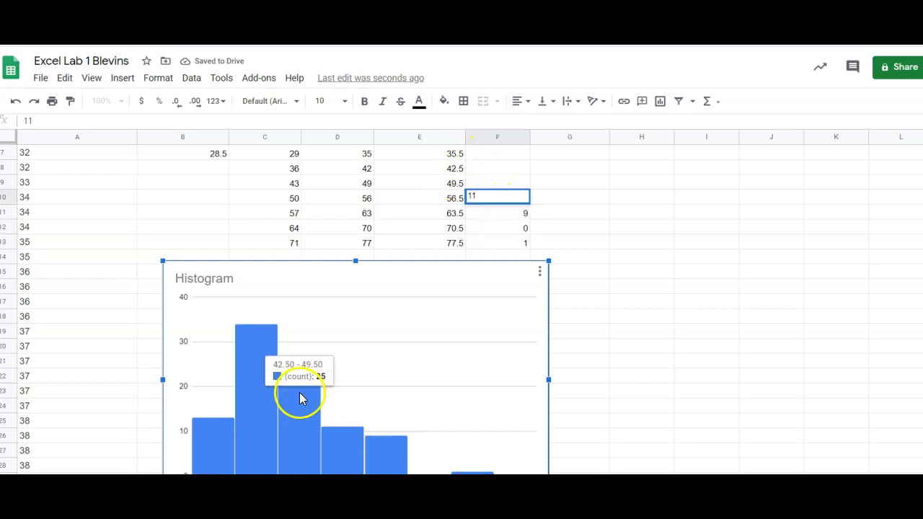
# - Enter the frequencies of the three lowest classes in F7:F9 as 13, 34 and 25
pyautogui.press('Up')
pyautogui.write('25')
pyautogui.press('Up')
pyautogui.write('34')
pyautogui.doubleClick(252, 363)
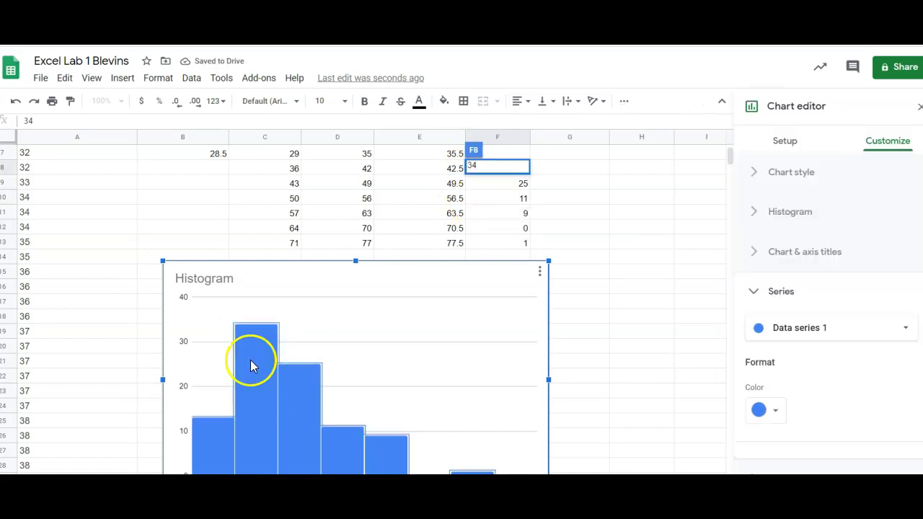
pyautogui.click(201, 446)
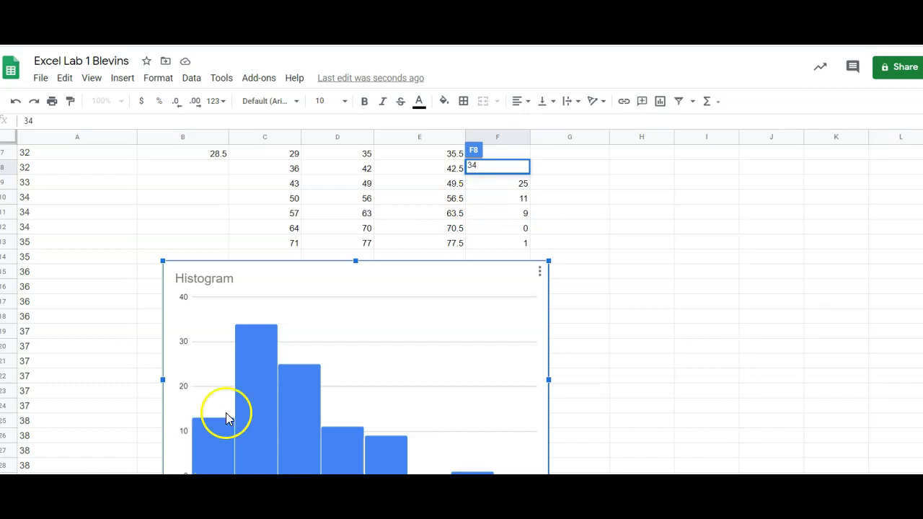
pyautogui.click(497, 155)
pyautogui.write('13')
pyautogui.press('Up')
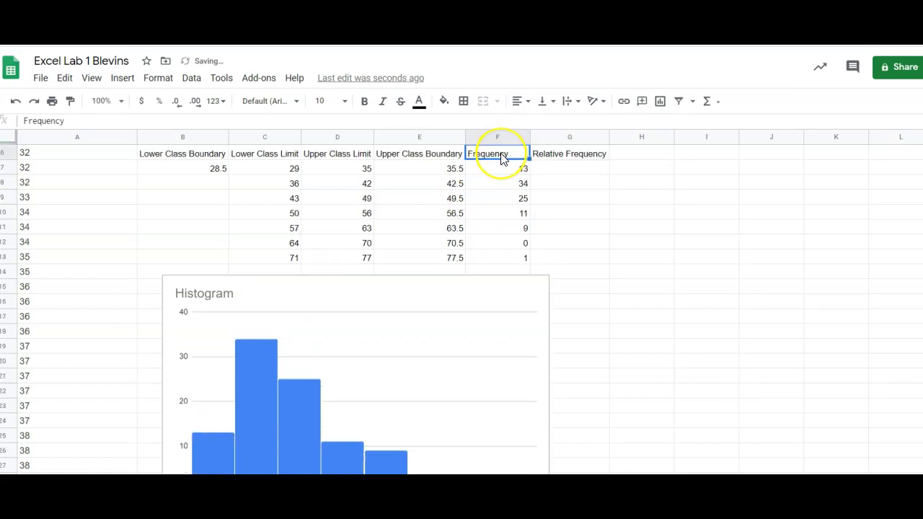
pyautogui.press('Up')
pyautogui.press('Down')
pyautogui.press('Down')
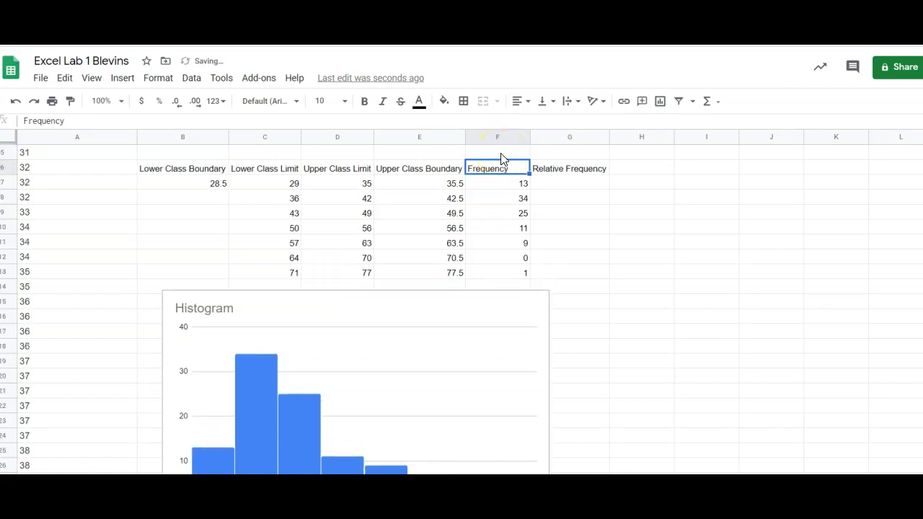
# - Move the histogram slightly down to leave row 14 free beneath the class table, and deselect it
pyautogui.click(481, 310)
pyautogui.moveTo(456, 279); pyautogui.dragTo(447, 301)
pyautogui.click(785, 257)
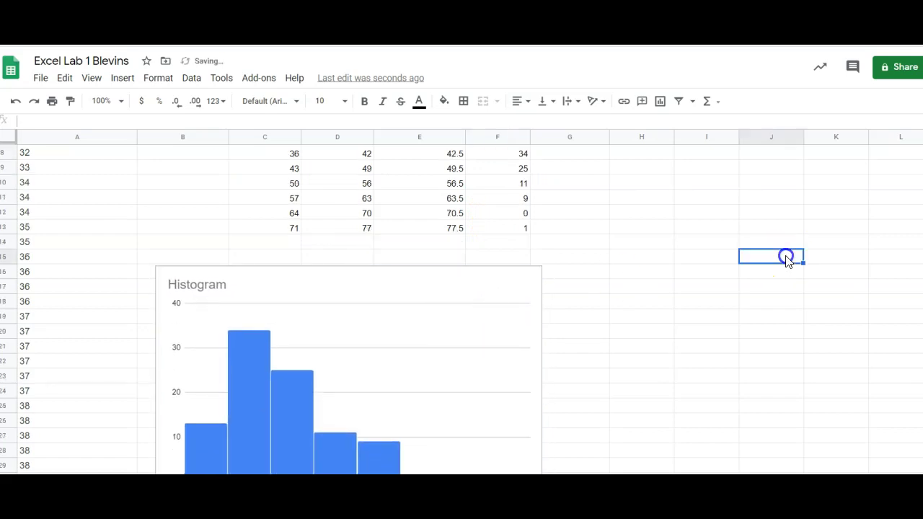
pyautogui.scroll(2, 462, 302)
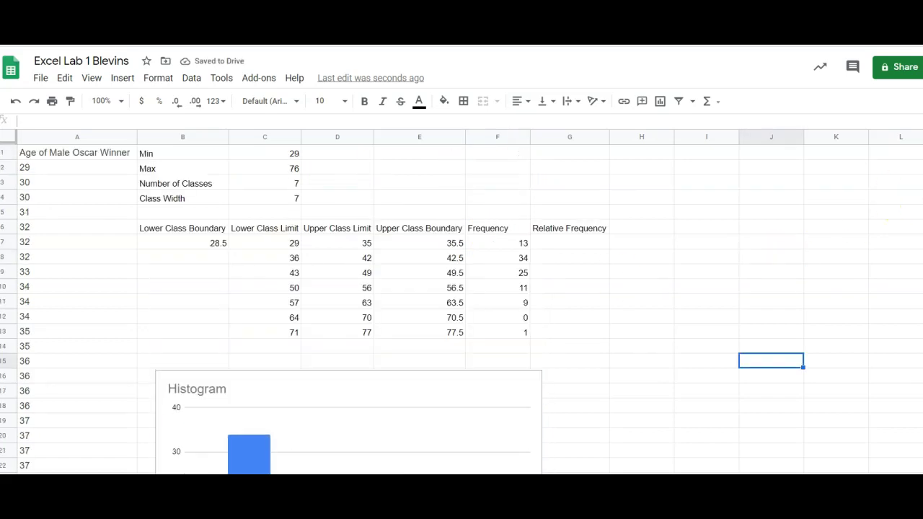
# - Total the frequencies F7:F13 with a SUM function in cell F14
pyautogui.click(564, 244)
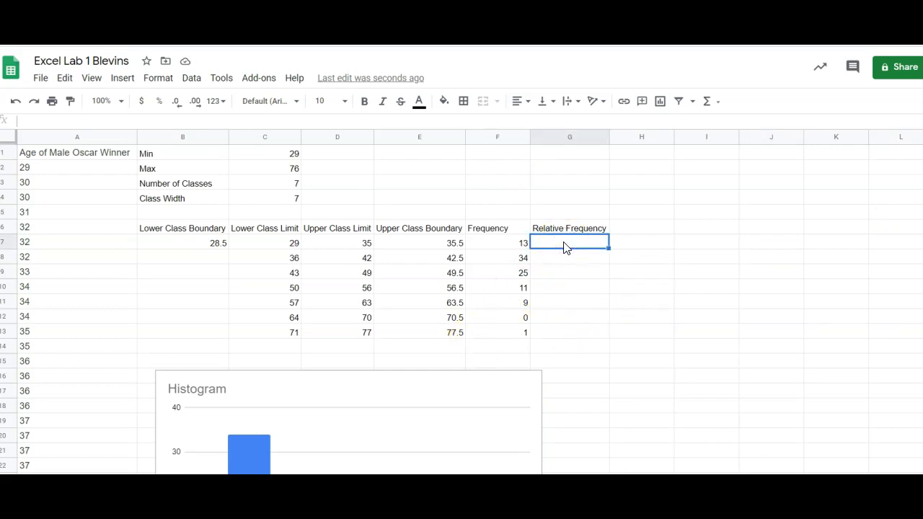
pyautogui.click(516, 321)
pyautogui.moveTo(507, 245); pyautogui.dragTo(503, 336)
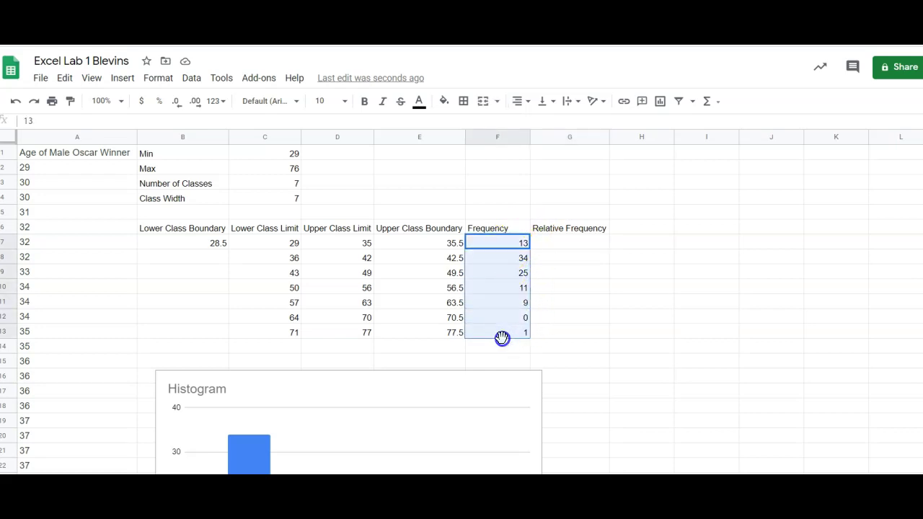
pyautogui.click(709, 105)
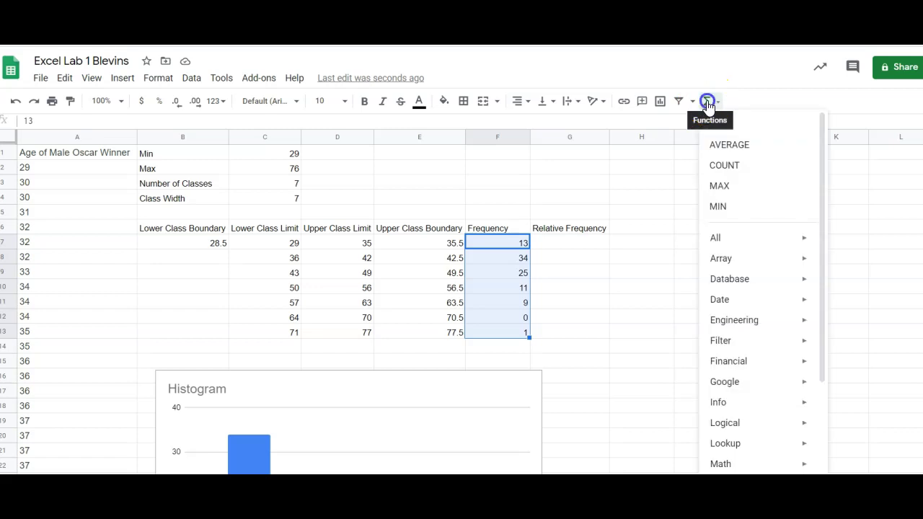
pyautogui.click(719, 125)
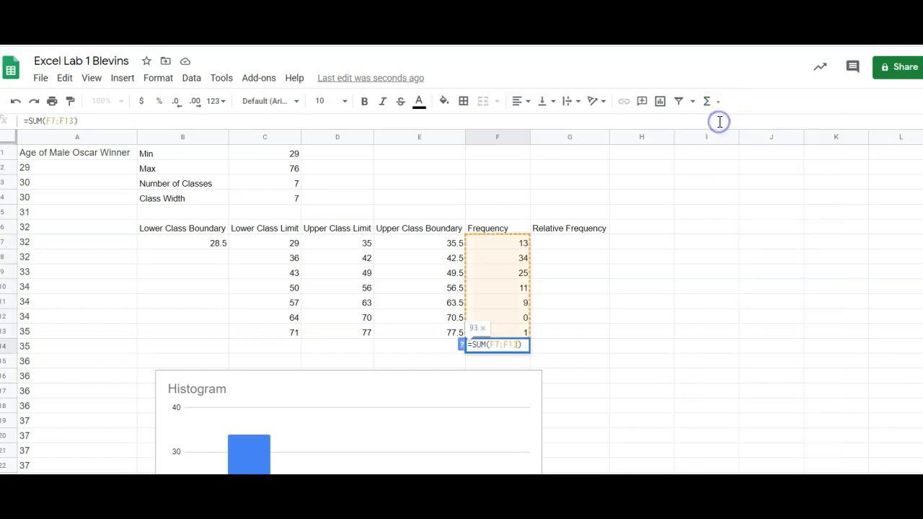
pyautogui.press('Return')
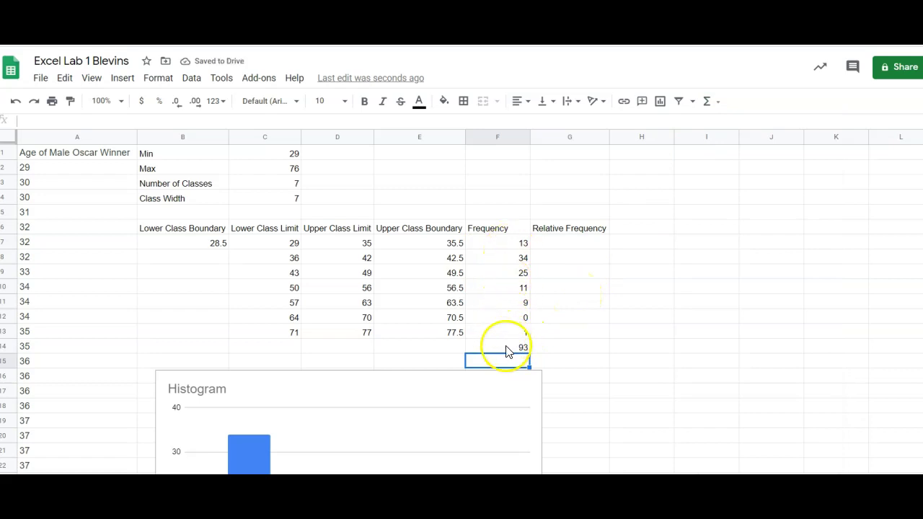
# - Enter the first class's relative frequency in G7 as =F7/$F$14, with an absolute reference to the total
pyautogui.click(554, 243)
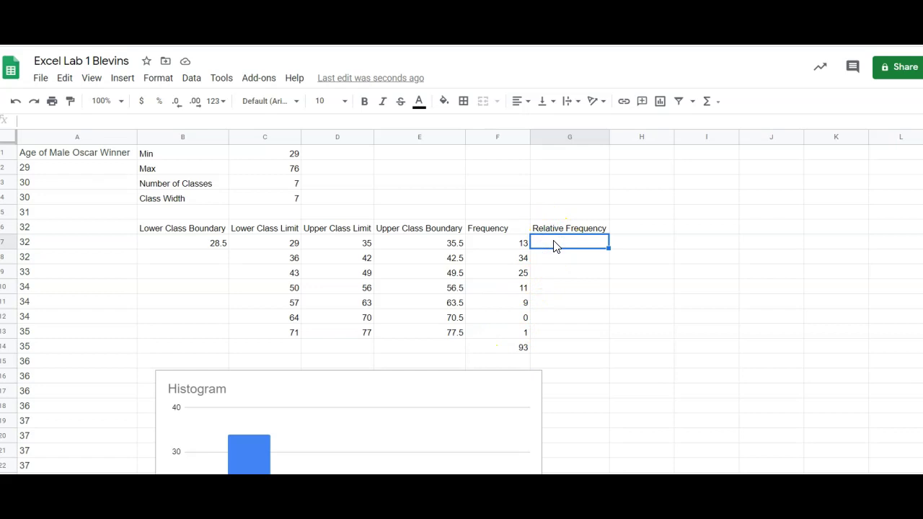
pyautogui.write('=')
pyautogui.click(517, 245)
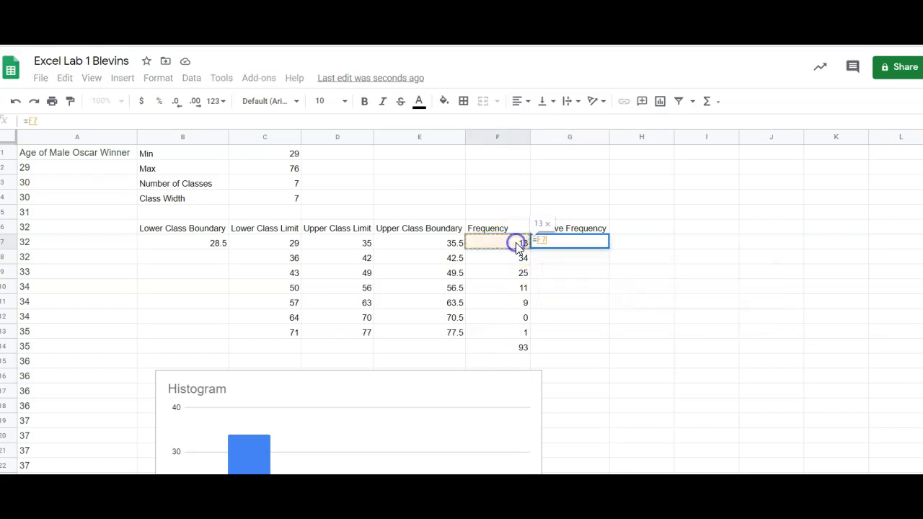
pyautogui.write('/')
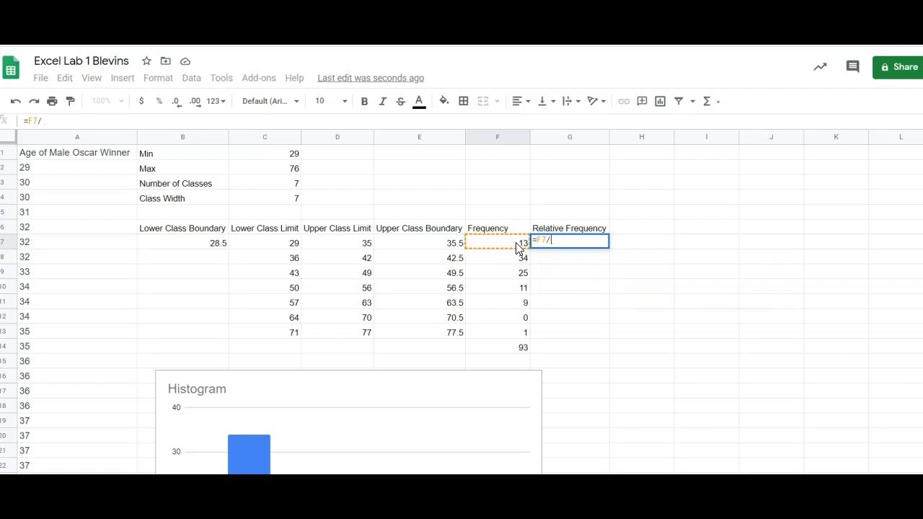
pyautogui.click(521, 346)
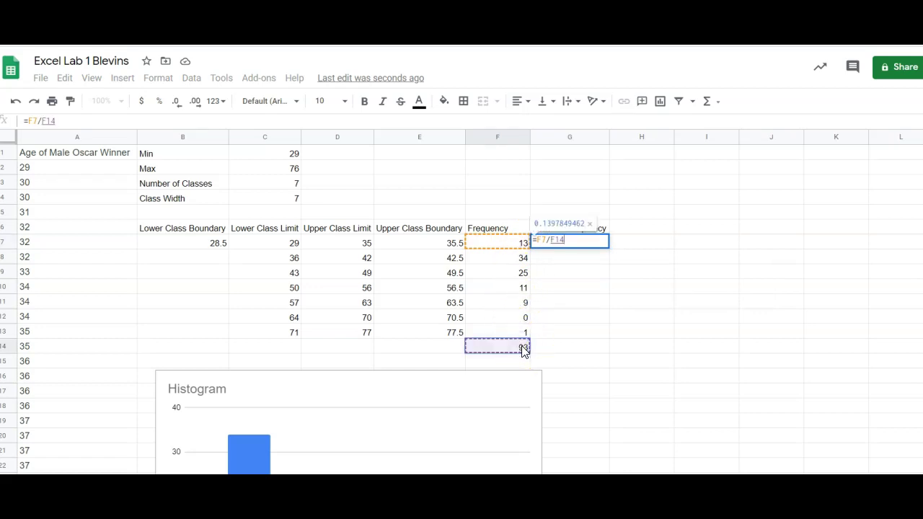
pyautogui.click(82, 121)
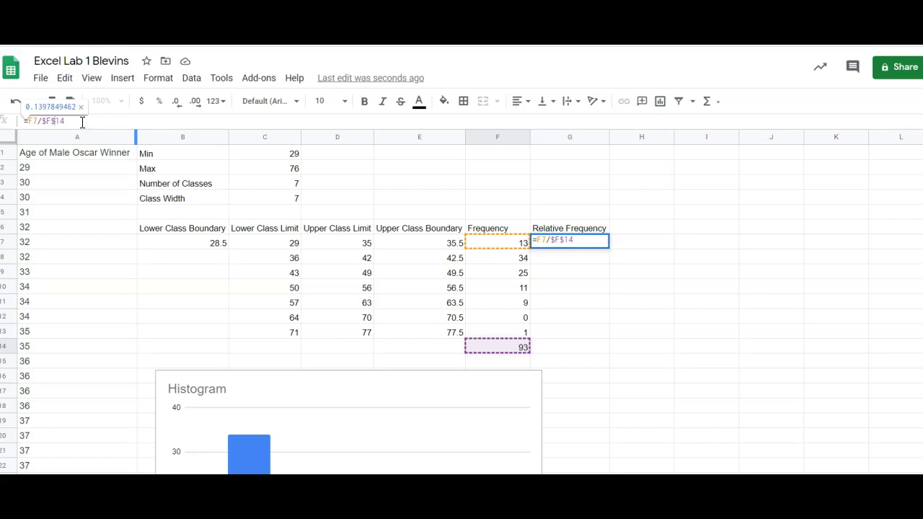
pyautogui.press('Return')
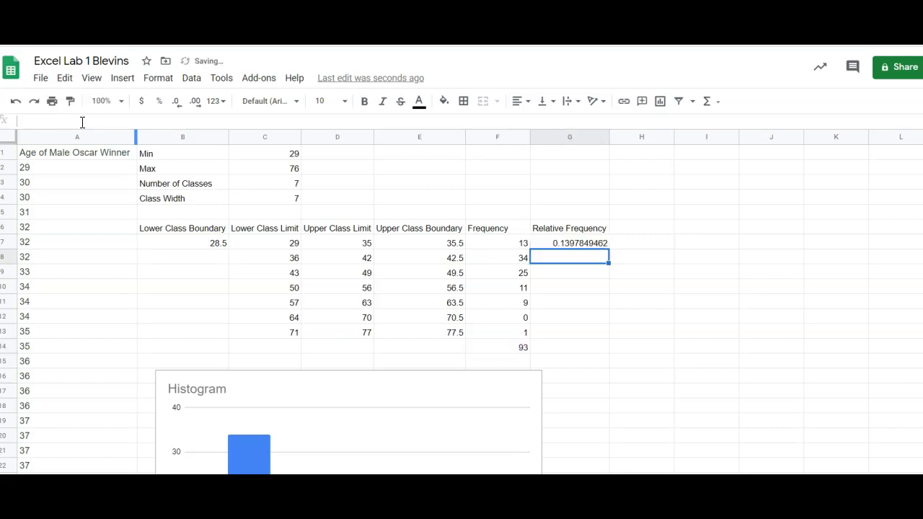
# - Fill the relative frequency formula from G7 down to G13
pyautogui.click(576, 245)
pyautogui.moveTo(609, 247); pyautogui.dragTo(605, 333)
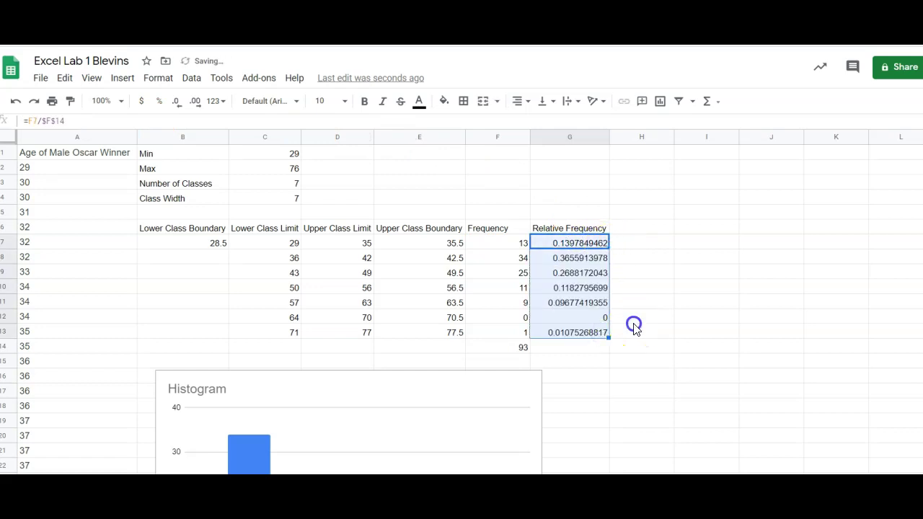
pyautogui.click(634, 326)
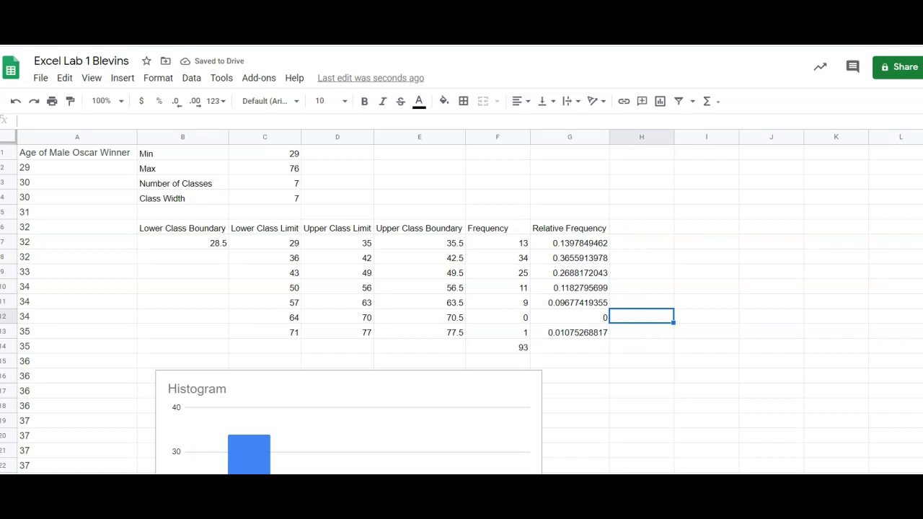
# - Switch to the Moodle lab page, review the grading criteria, and return to the Google Sheets spreadsheet
pyautogui.hotkey('ctrl', 'shift', 'Tab')
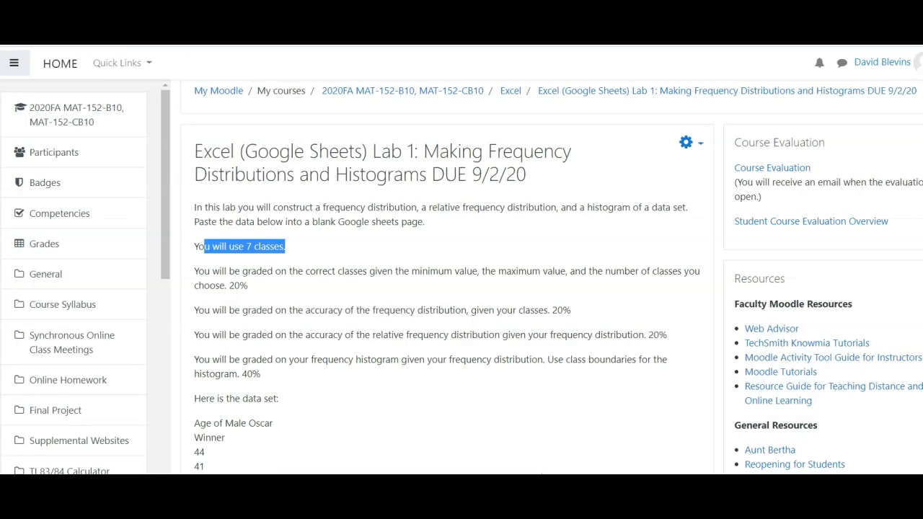
pyautogui.click(273, 281)
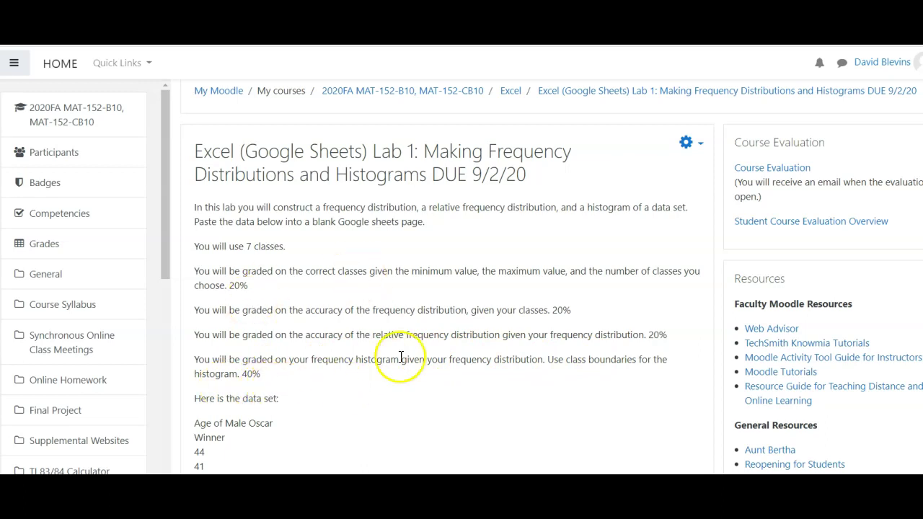
pyautogui.hotkey('ctrl', 'Tab')
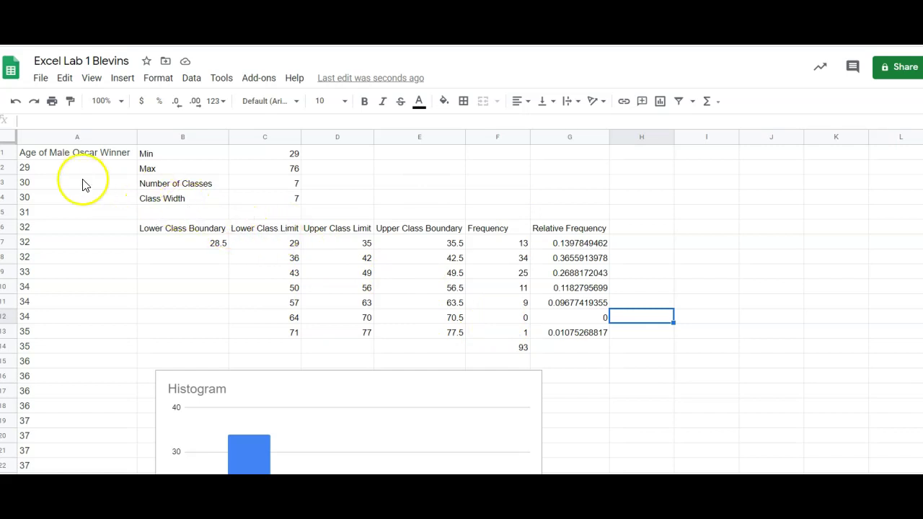
# - Check the age data, the class limits and the frequency column against the lab requirements
pyautogui.click(80, 137)
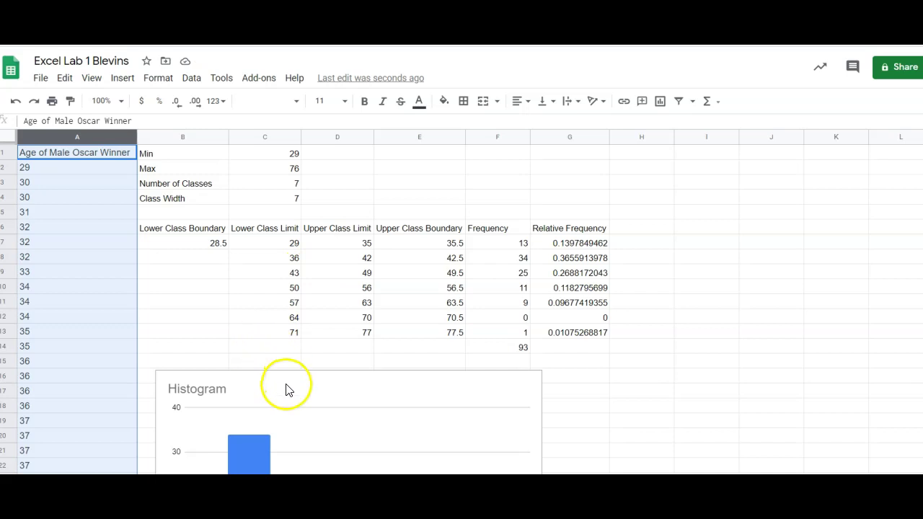
pyautogui.click(225, 301)
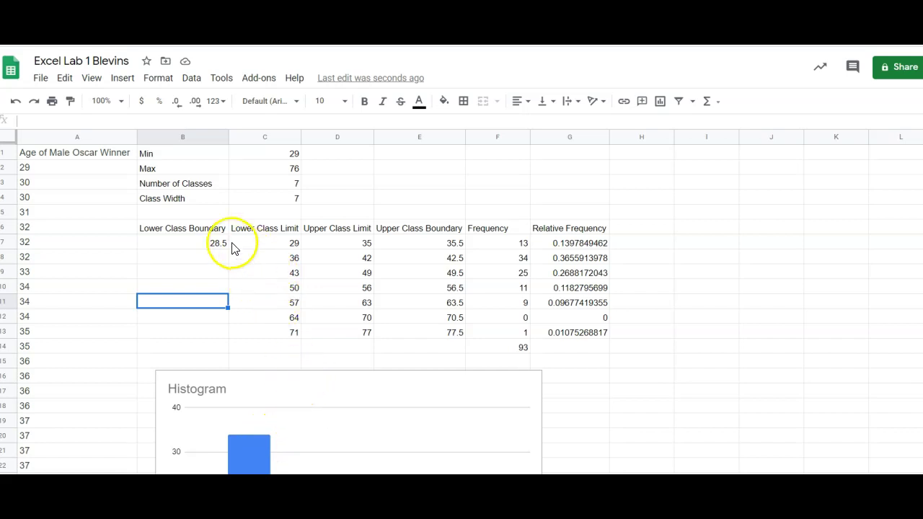
pyautogui.moveTo(249, 229); pyautogui.dragTo(342, 331)
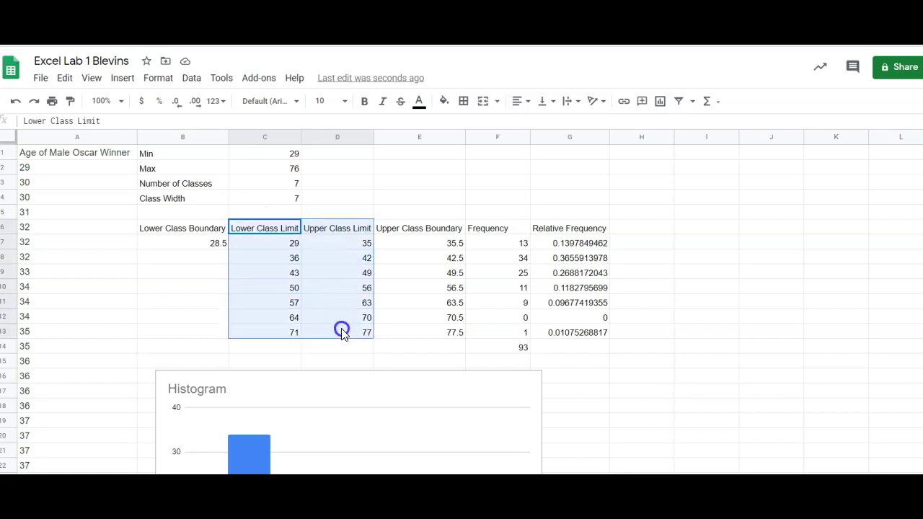
pyautogui.moveTo(494, 230); pyautogui.dragTo(500, 337)
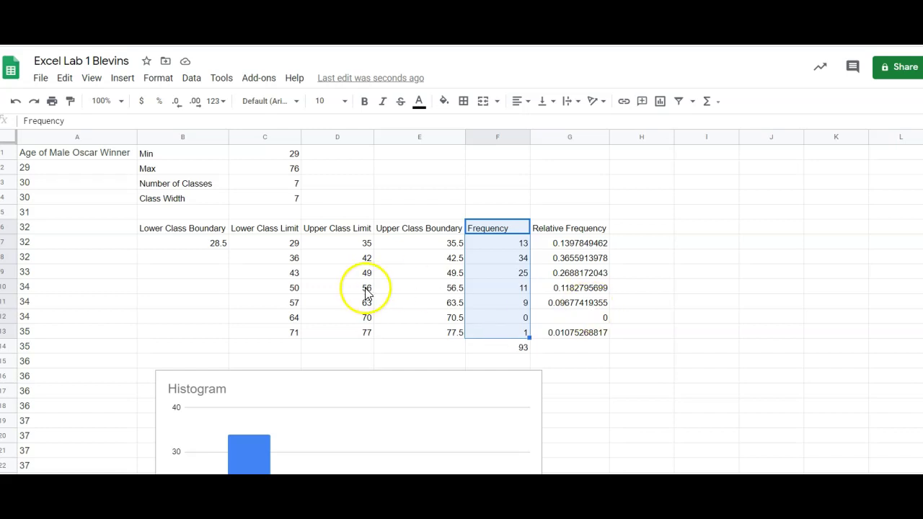
# - Move the histogram slightly up so it sits directly beneath the frequency total, and deselect it
pyautogui.click(292, 382)
pyautogui.moveTo(335, 289); pyautogui.dragTo(330, 271)
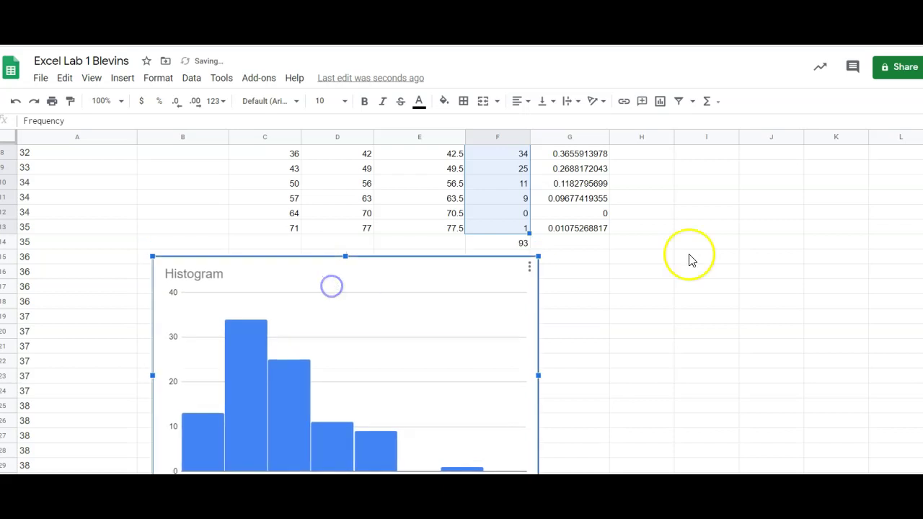
pyautogui.click(784, 248)
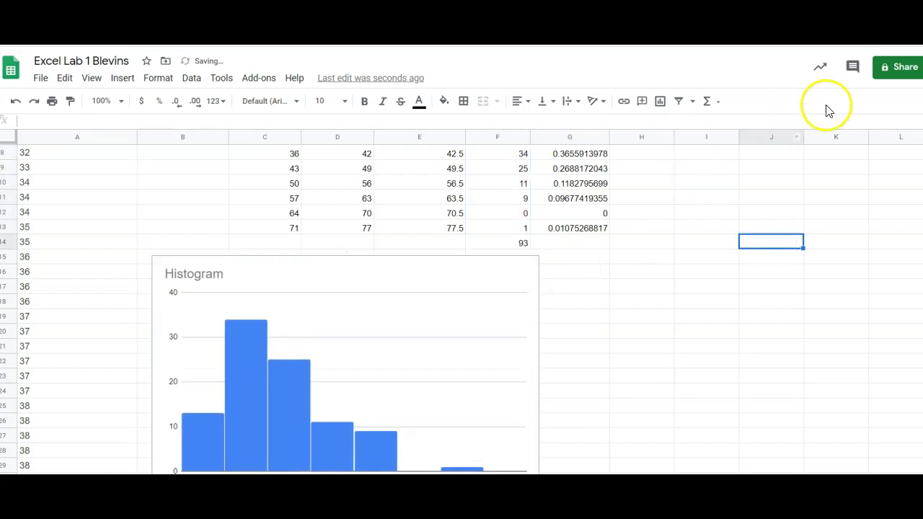
# - Open the spreadsheet's link sharing settings and change access from Restricted to Anyone with the link
pyautogui.click(896, 72)
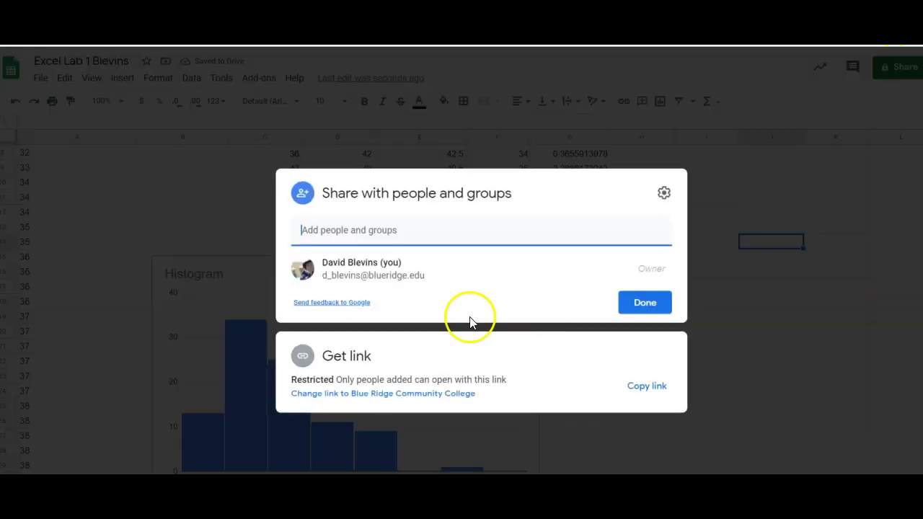
pyautogui.click(410, 370)
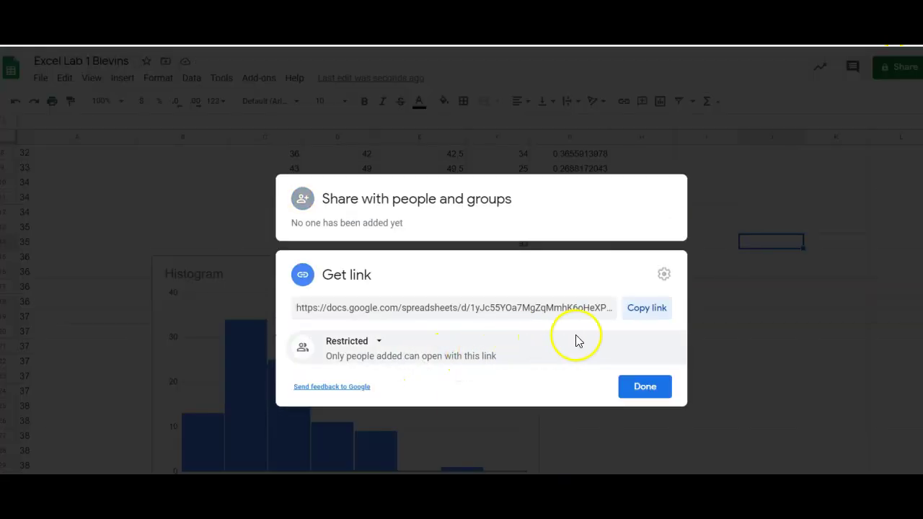
pyautogui.click(360, 343)
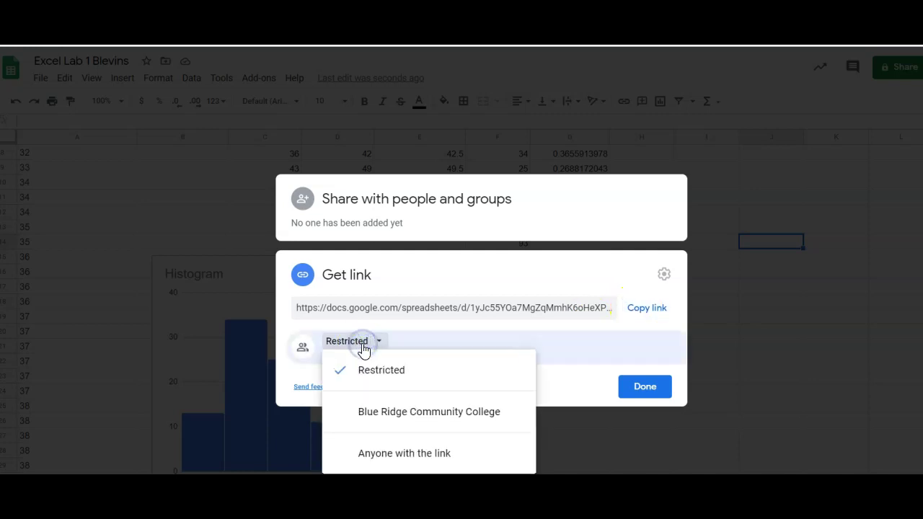
pyautogui.click(383, 451)
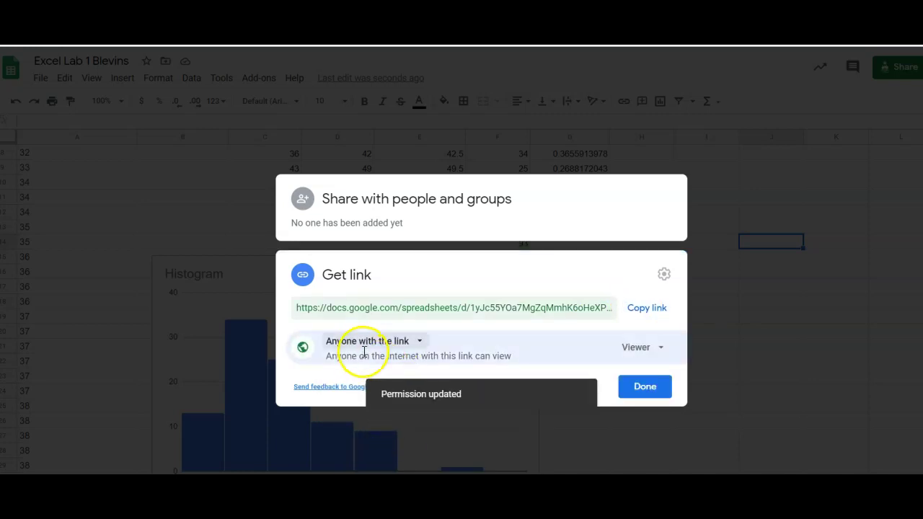
# - Check the available permission levels for the shared link and set its general access back to Restricted
pyautogui.click(639, 347)
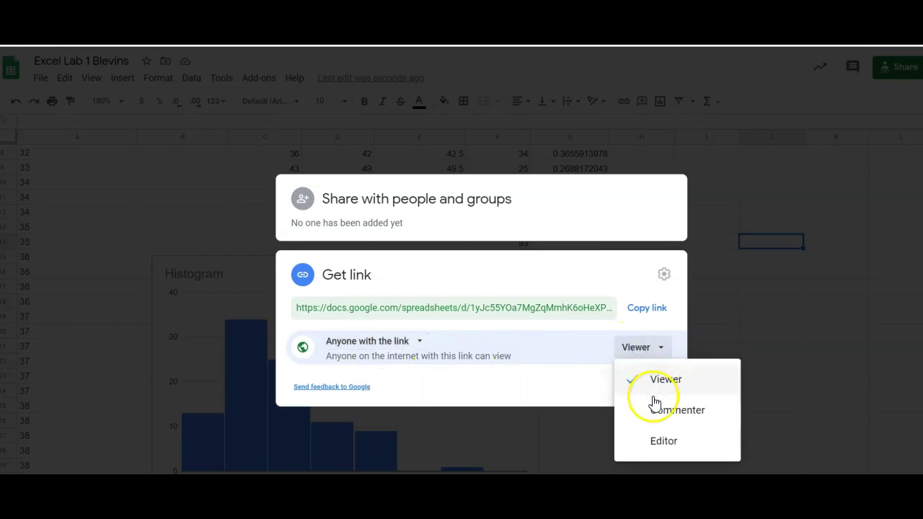
pyautogui.click(413, 343)
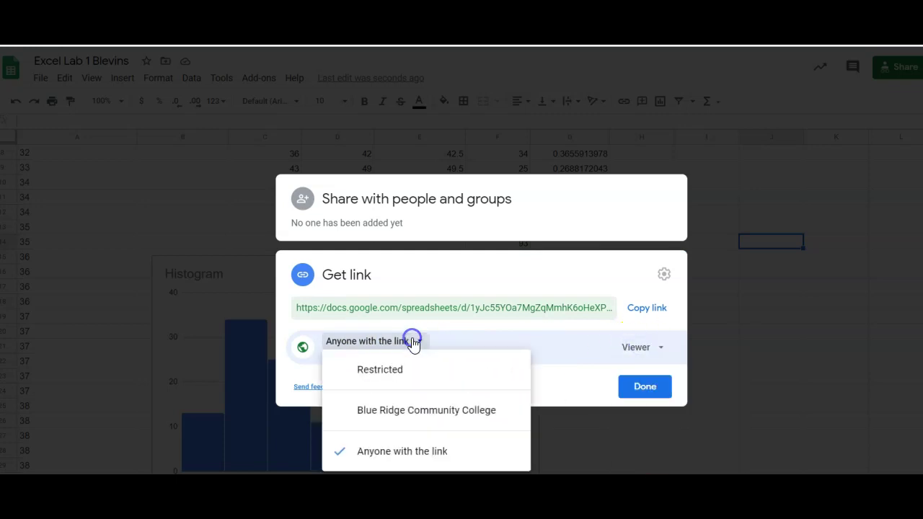
pyautogui.click(439, 368)
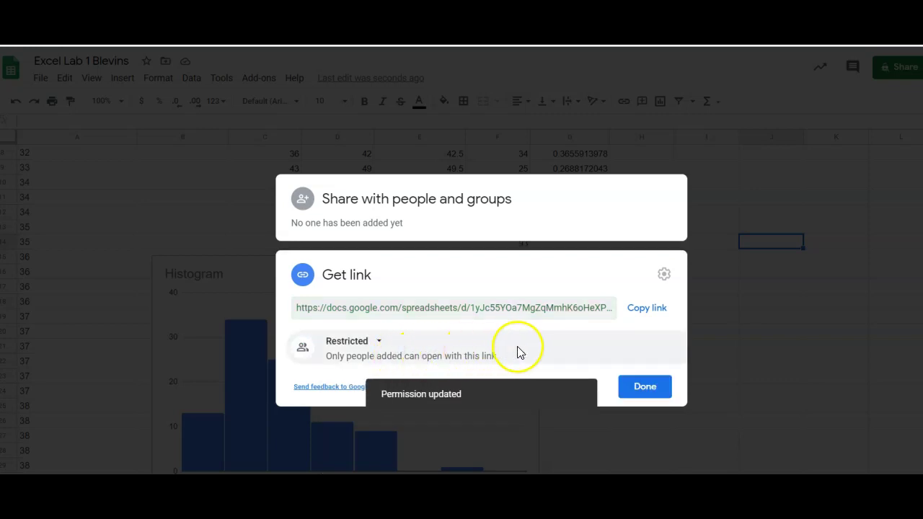
# - Copy the spreadsheet's sharing link and close the sharing settings
pyautogui.click(639, 315)
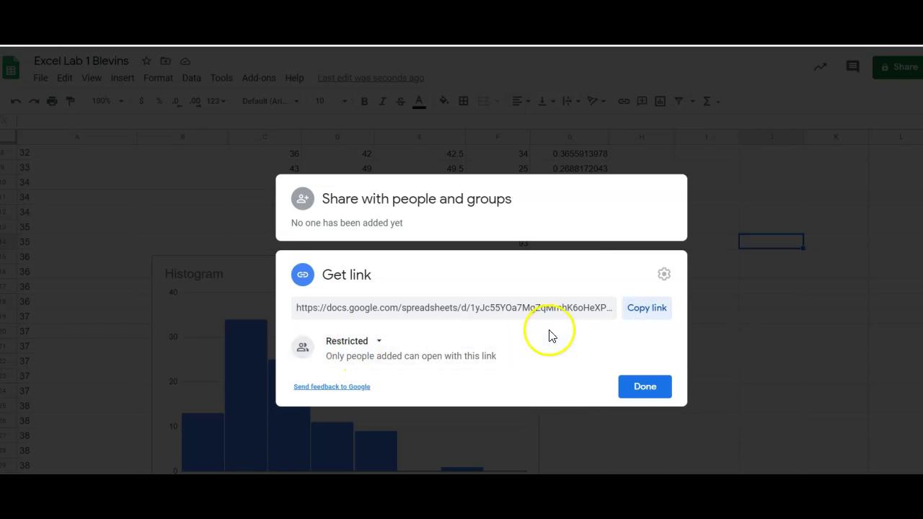
pyautogui.click(642, 310)
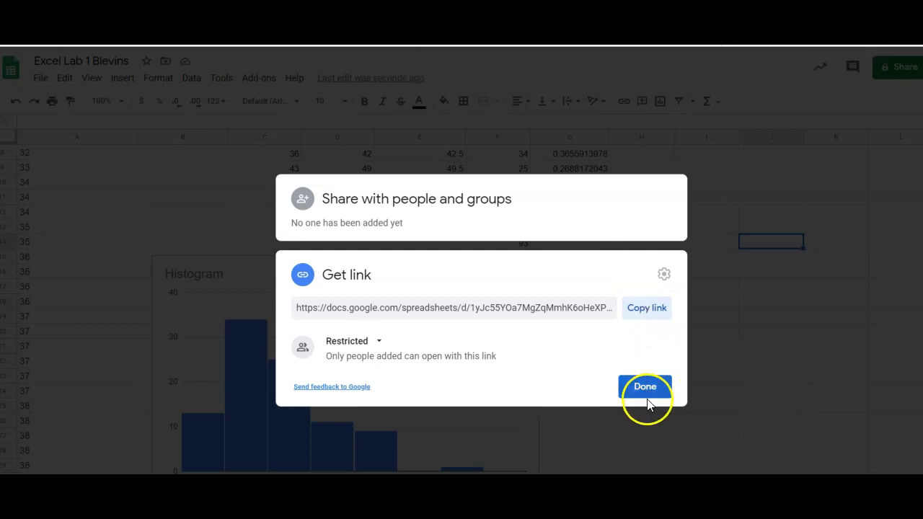
pyautogui.click(652, 307)
pyautogui.click(645, 387)
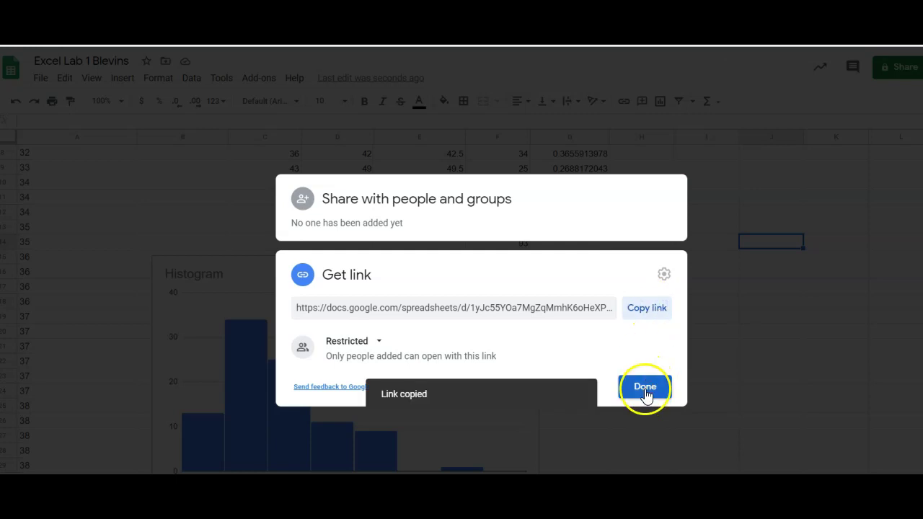
# - Switch to the Moodle lab page and change the course role to Student
pyautogui.hotkey('ctrl', 'Tab')
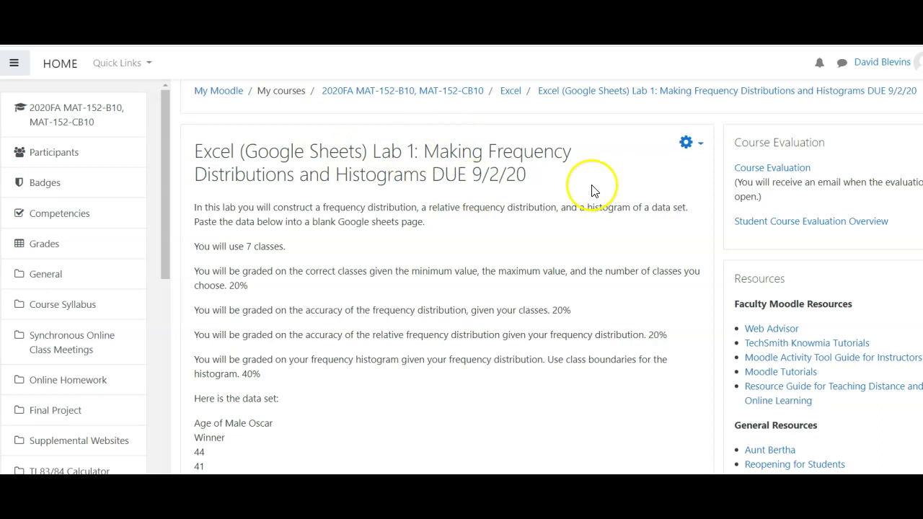
pyautogui.click(892, 65)
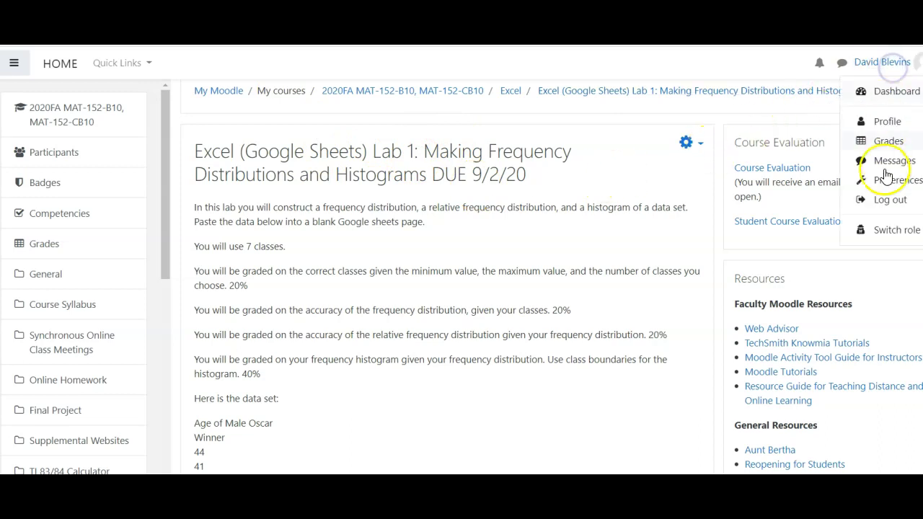
pyautogui.click(888, 231)
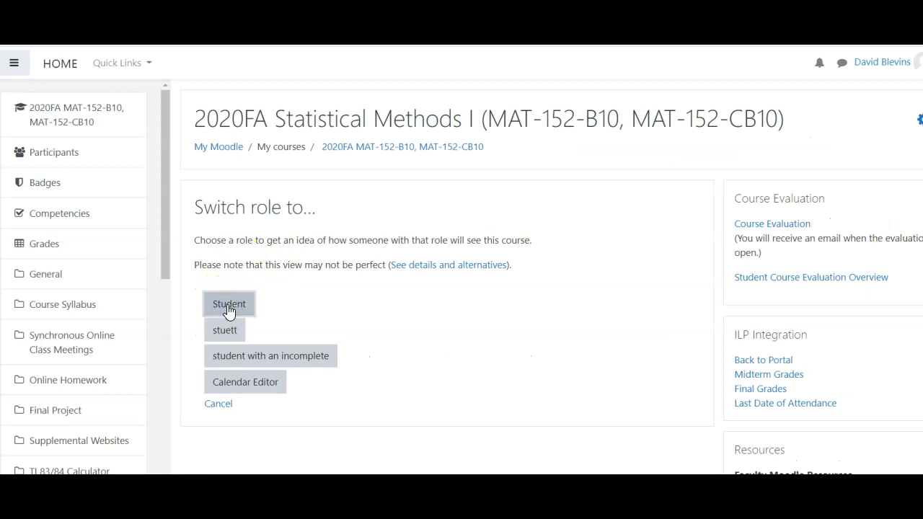
pyautogui.click(229, 304)
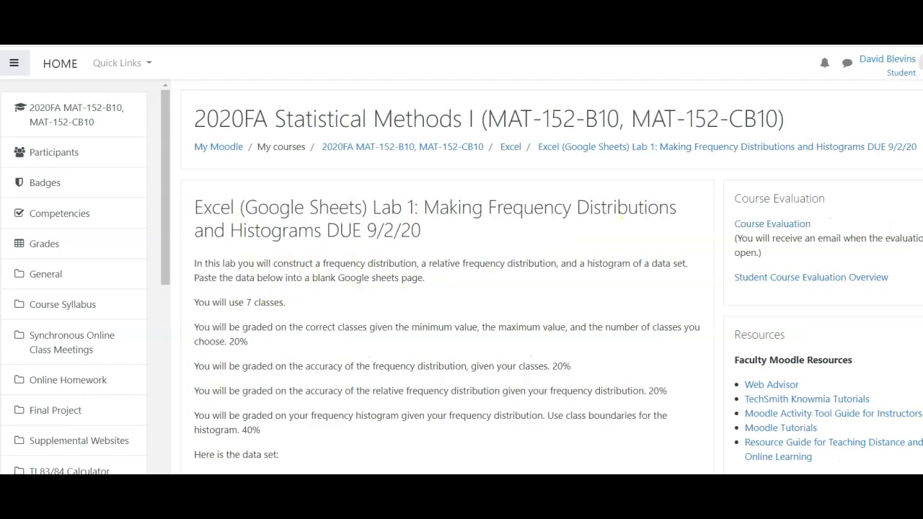
# - Paste the copied spreadsheet link into a new submission comment on the lab assignment, and discard the comment without saving
pyautogui.scroll(-15, 447, 288)
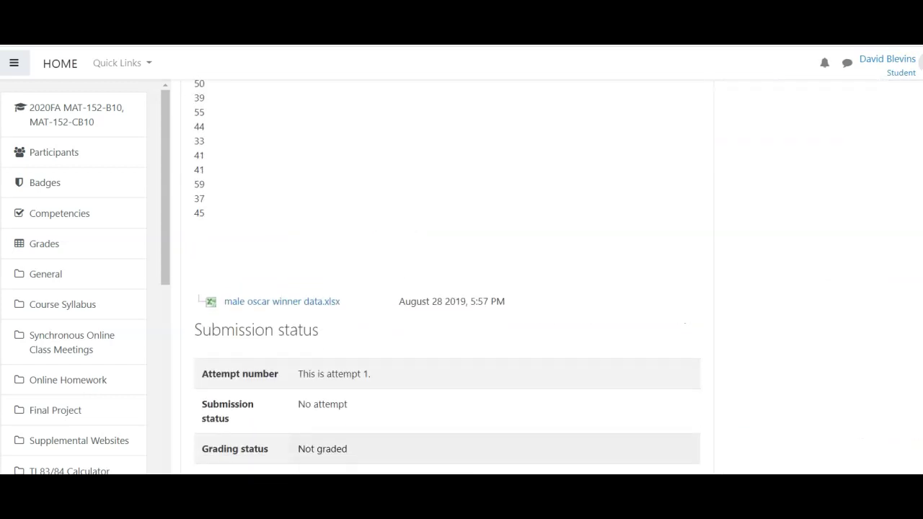
pyautogui.scroll(-5, 447, 288)
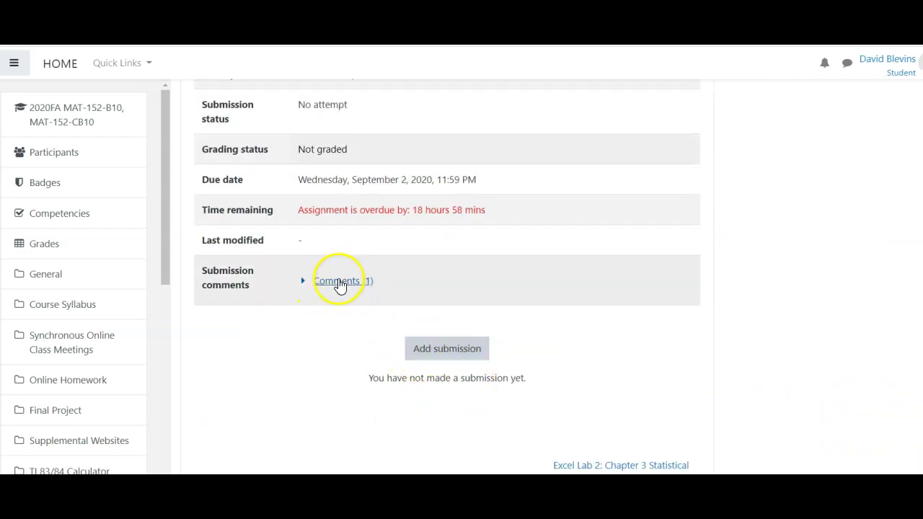
pyautogui.click(318, 286)
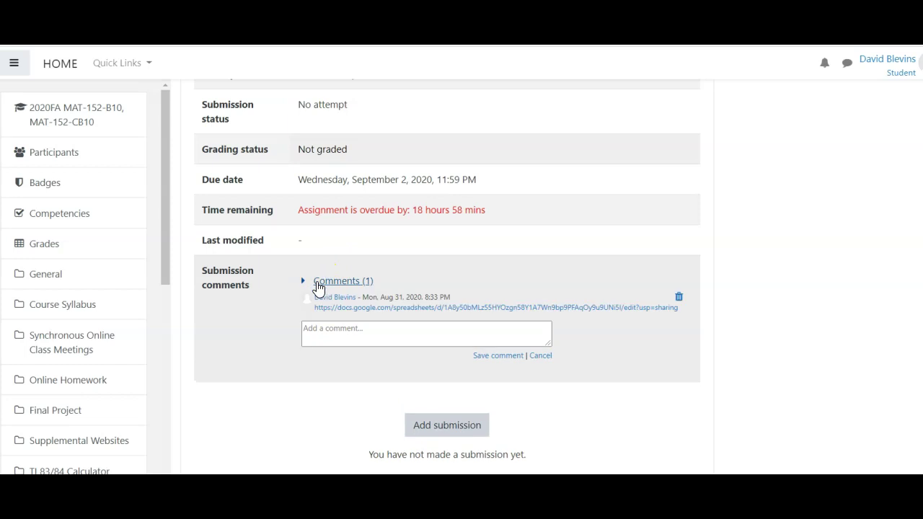
pyautogui.click(328, 325)
pyautogui.click(329, 333)
pyautogui.hotkey('ctrl', 'v')
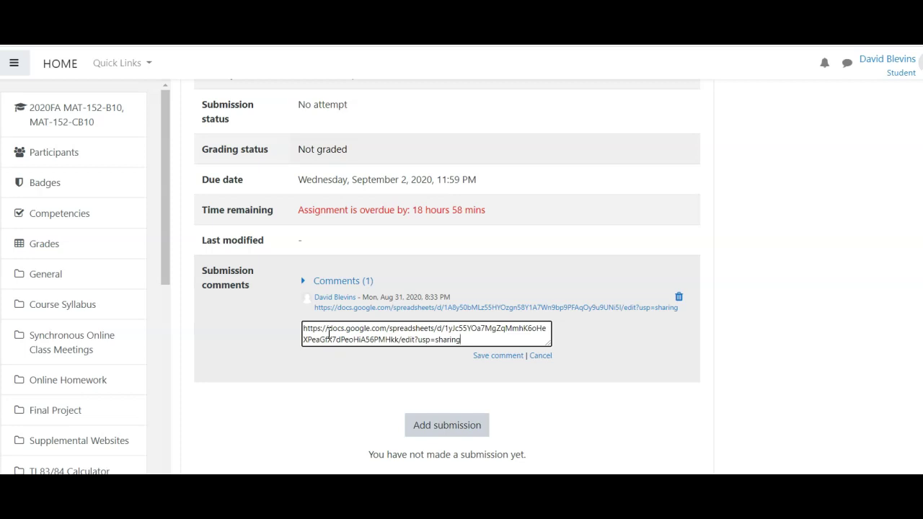
pyautogui.click(546, 356)
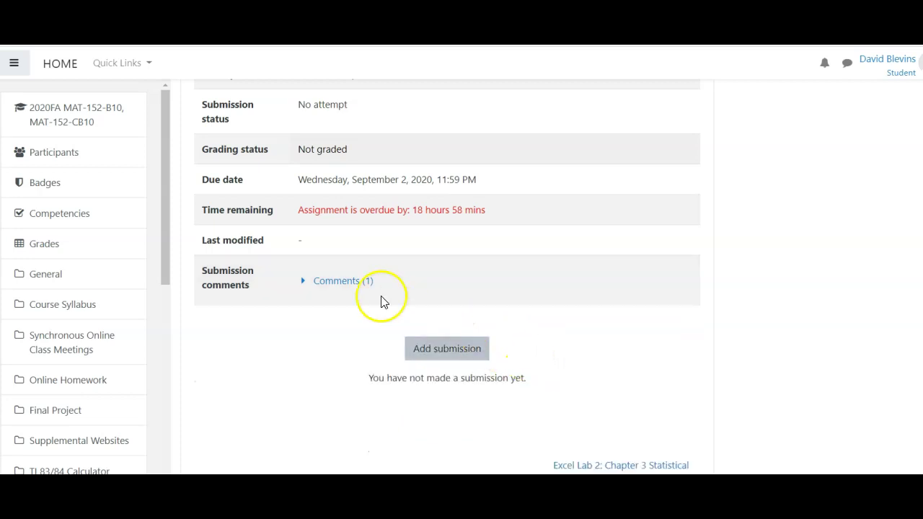
# - Open the spreadsheet linked in the existing submission comment and examine its class width, class limit, upper boundary and relative frequency formulas
pyautogui.click(325, 281)
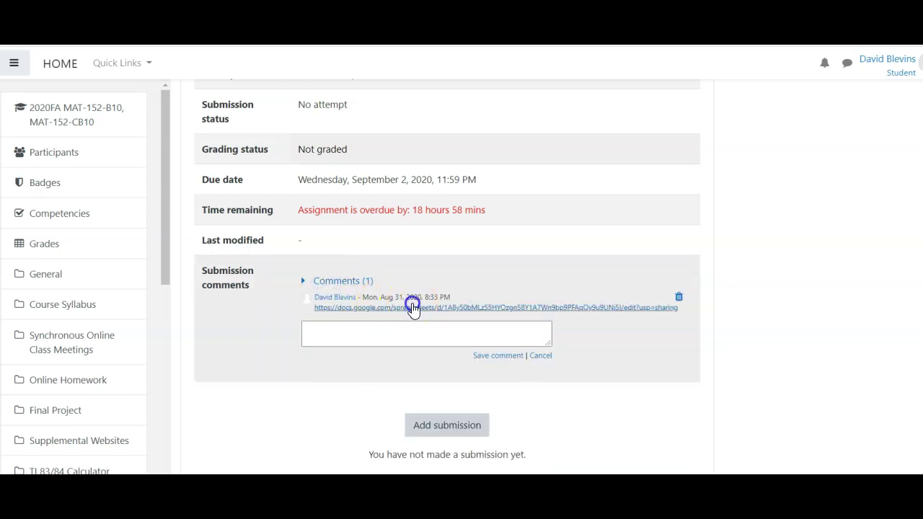
pyautogui.click(412, 308)
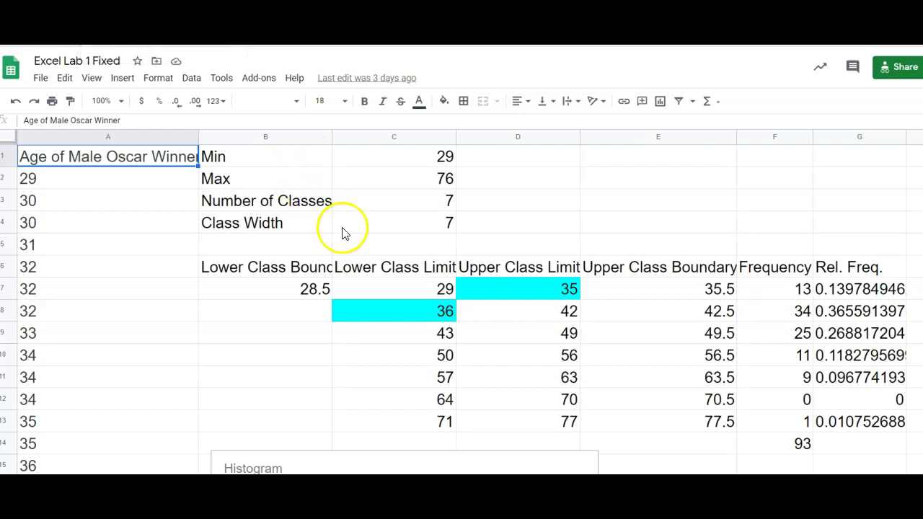
pyautogui.click(386, 332)
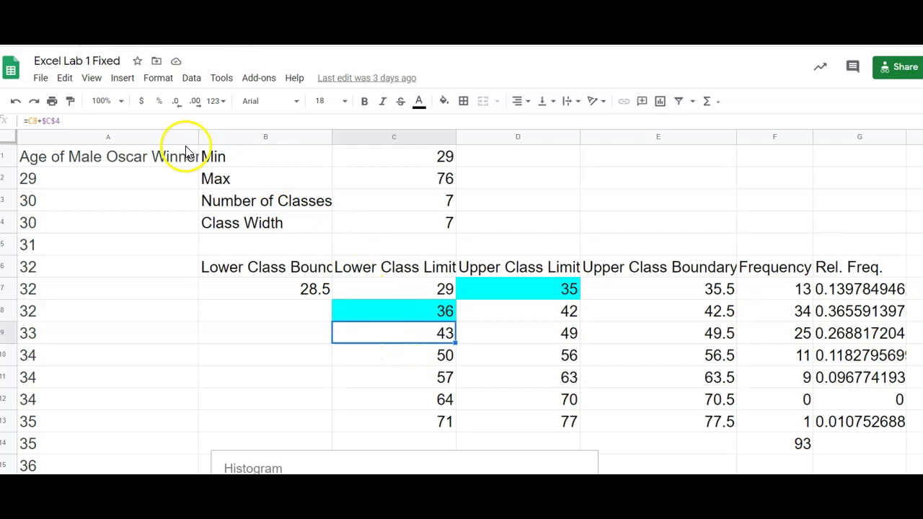
pyautogui.doubleClick(564, 354)
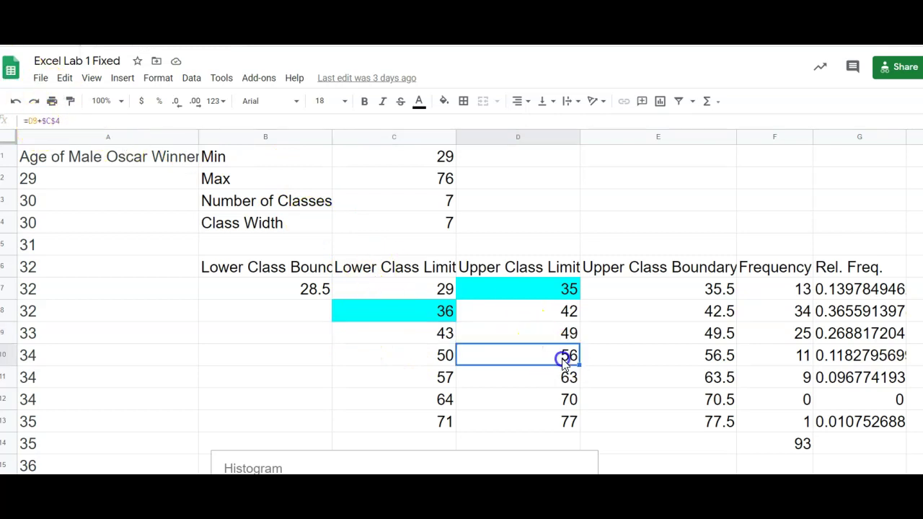
pyautogui.doubleClick(841, 353)
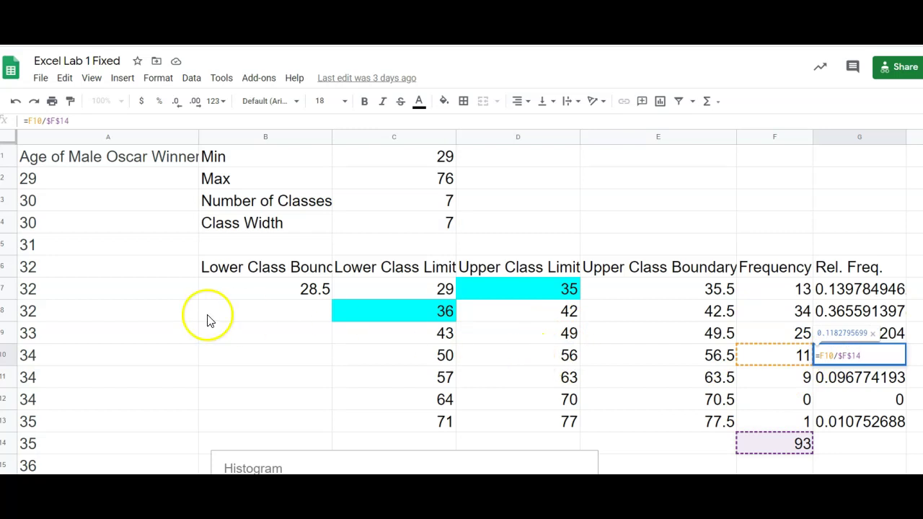
pyautogui.click(411, 220)
pyautogui.doubleClick(411, 220)
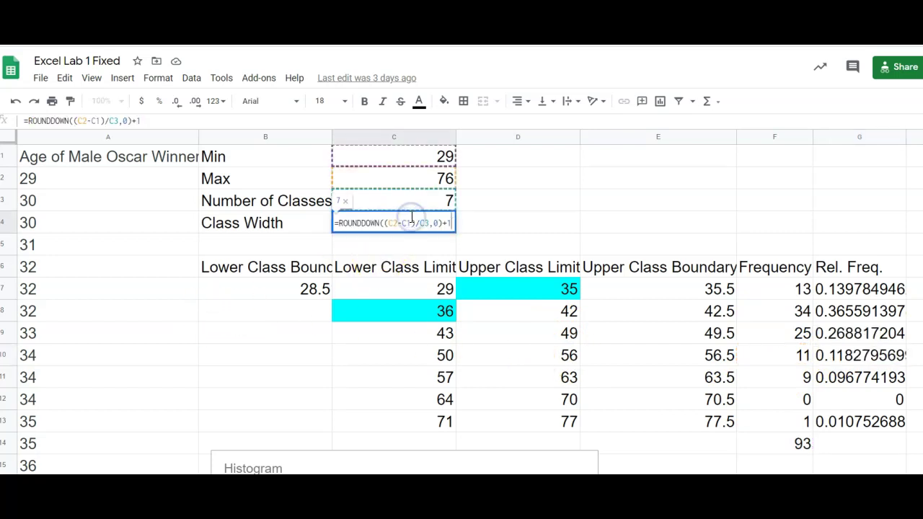
pyautogui.click(665, 359)
pyautogui.doubleClick(666, 358)
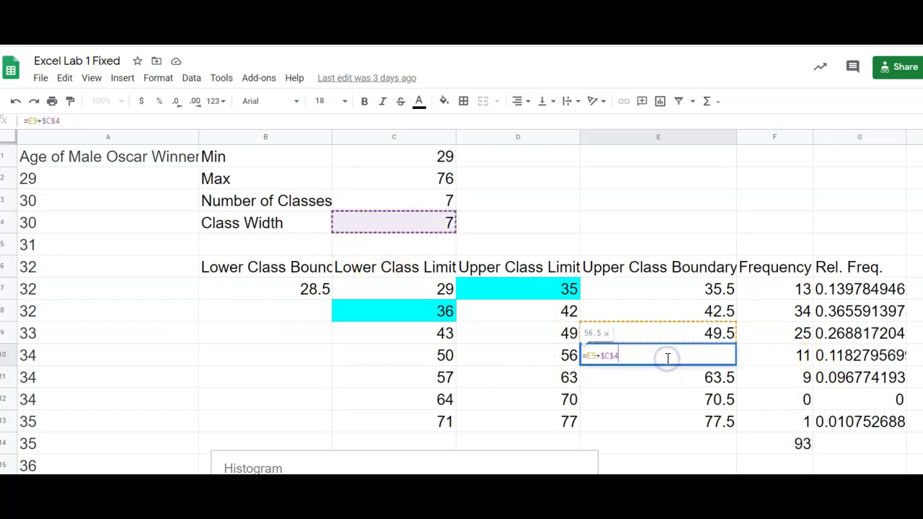